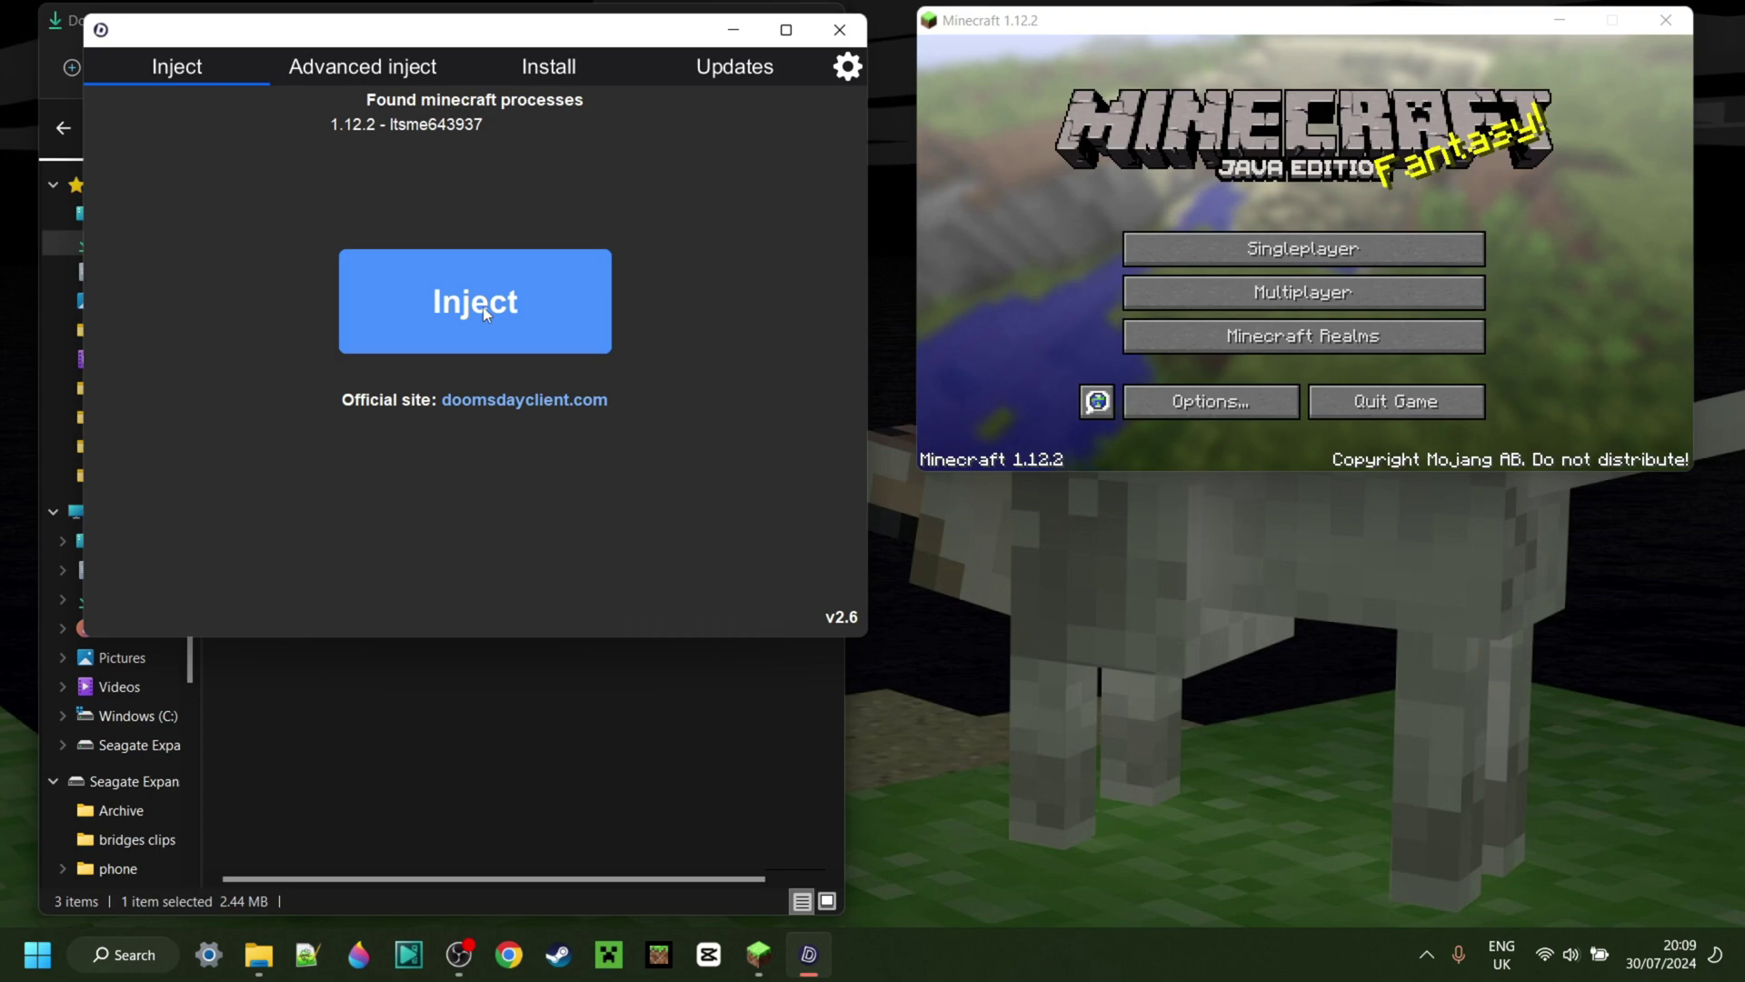
Step: Inject DoomsDay Client into the running Minecraft 1.12.2 process
left_click(482, 309)
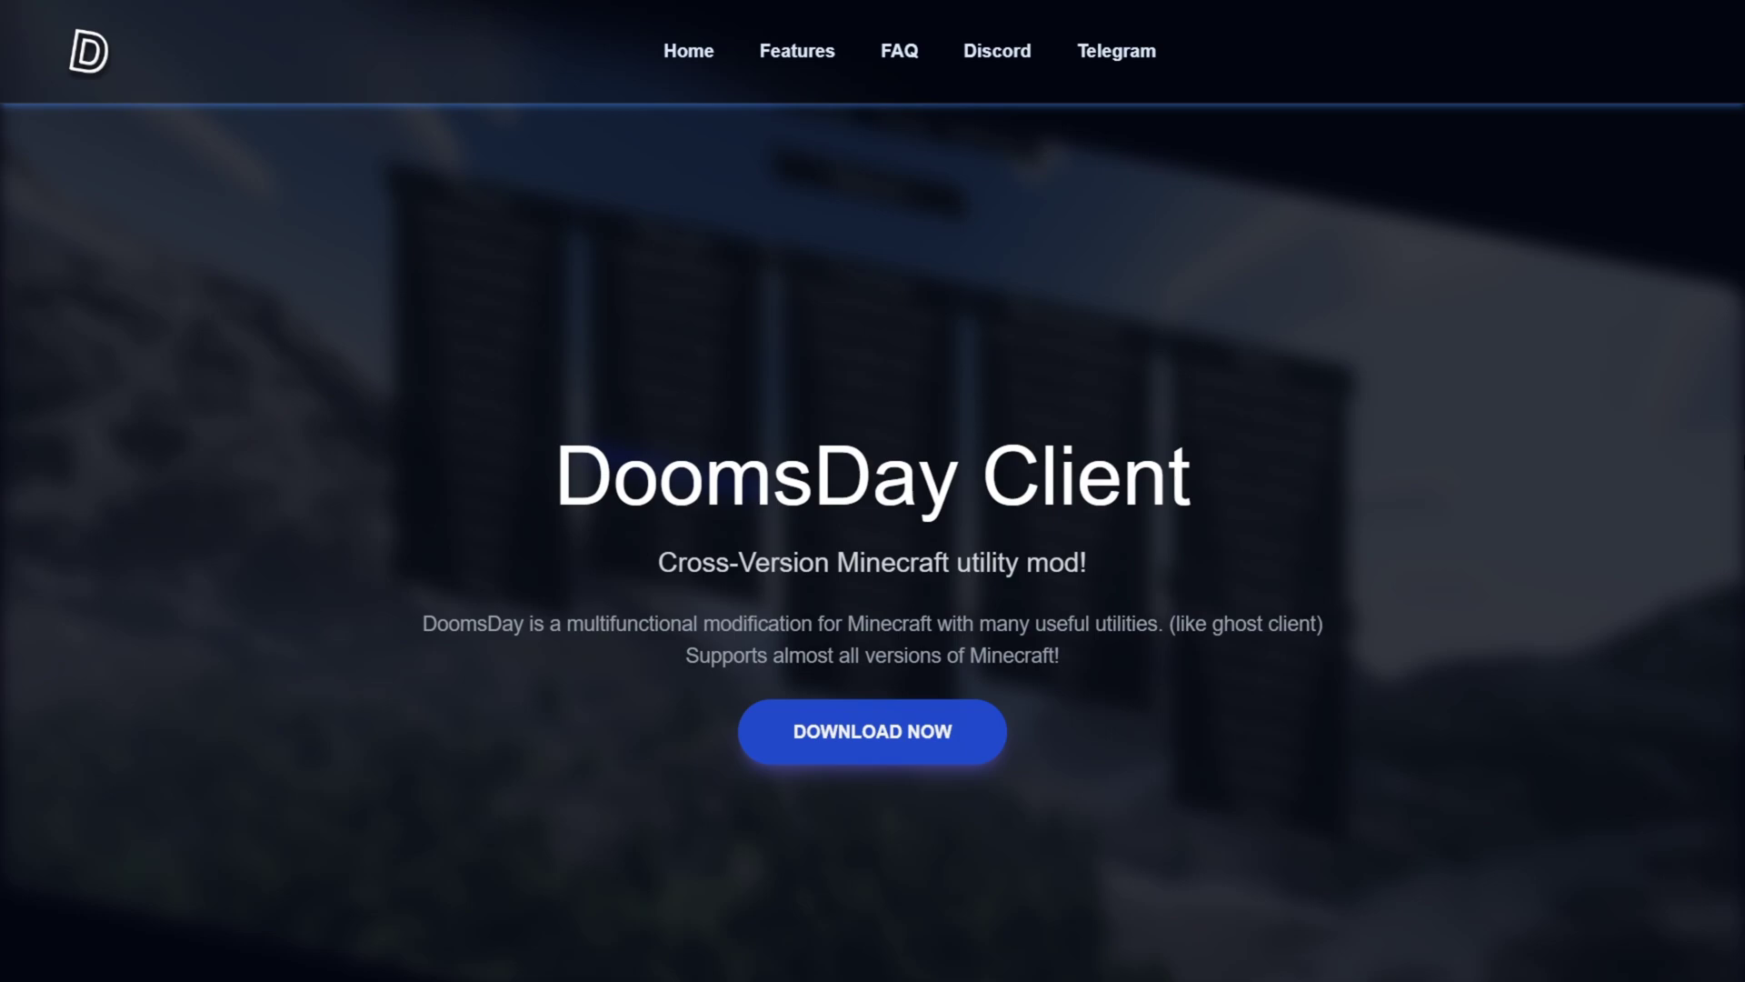
Step: Browse the doomsdayclient.com homepage and start the loader download, proposed as vx6vsocu.jar
scroll(1136, 385, "down", 1)
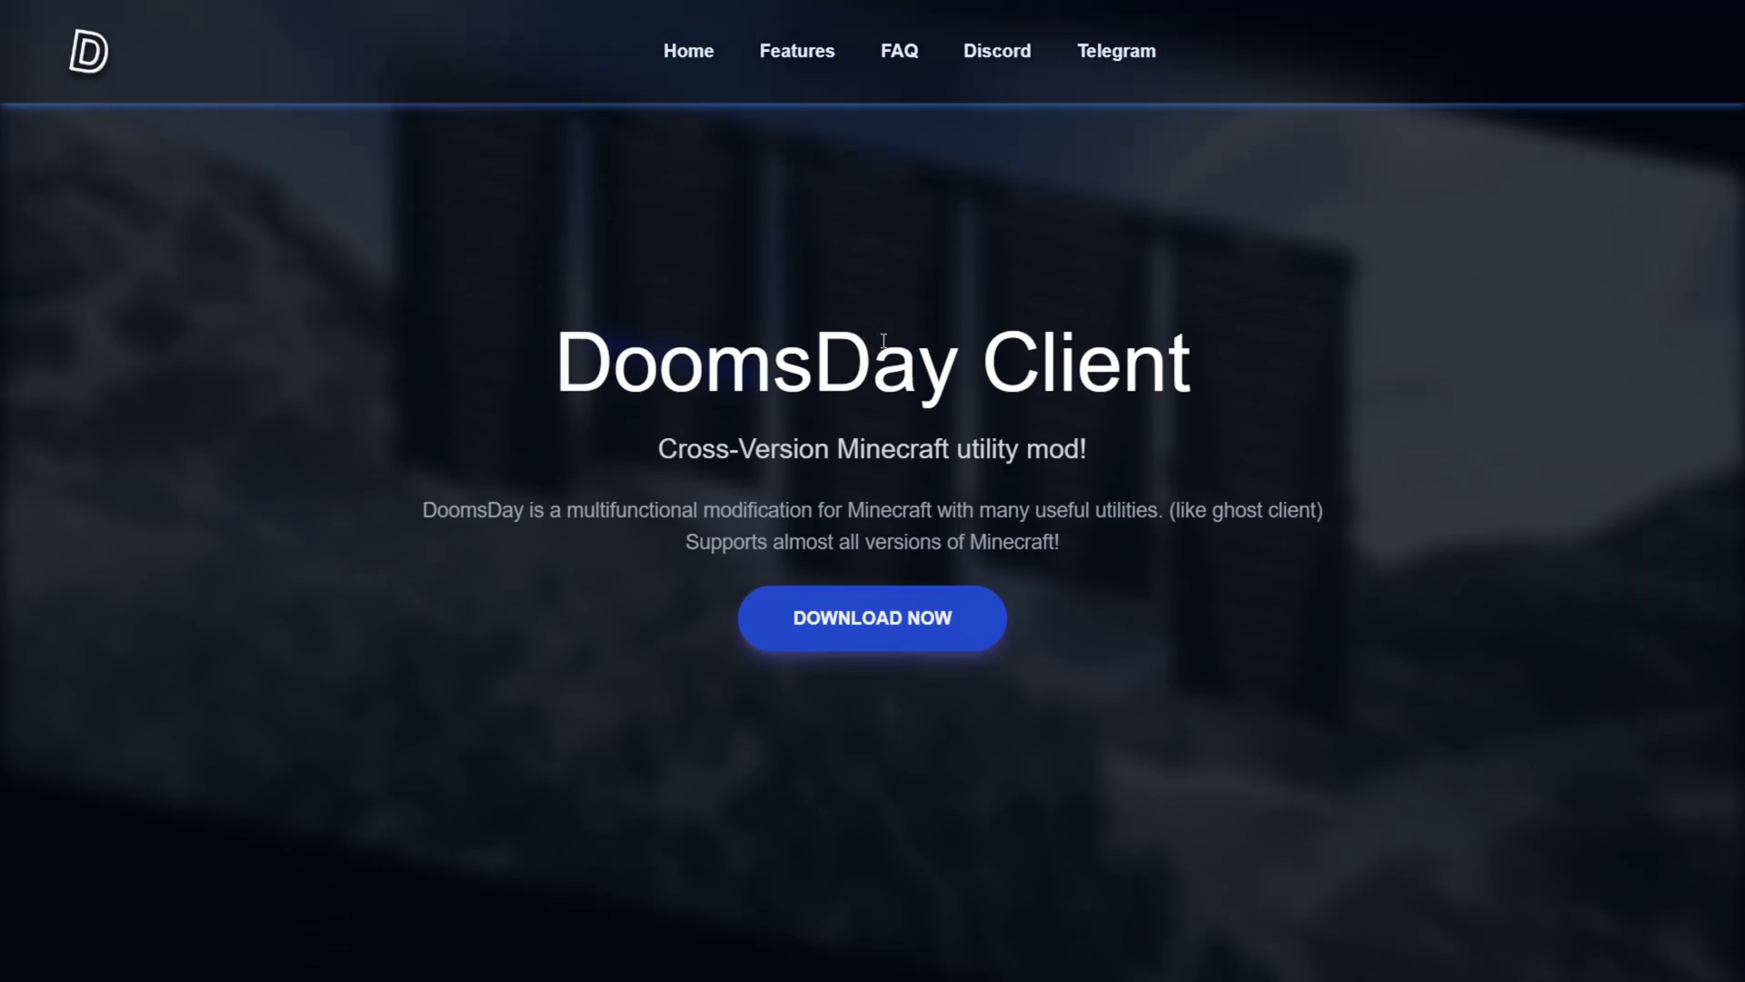
scroll(873, 285, "down", 1)
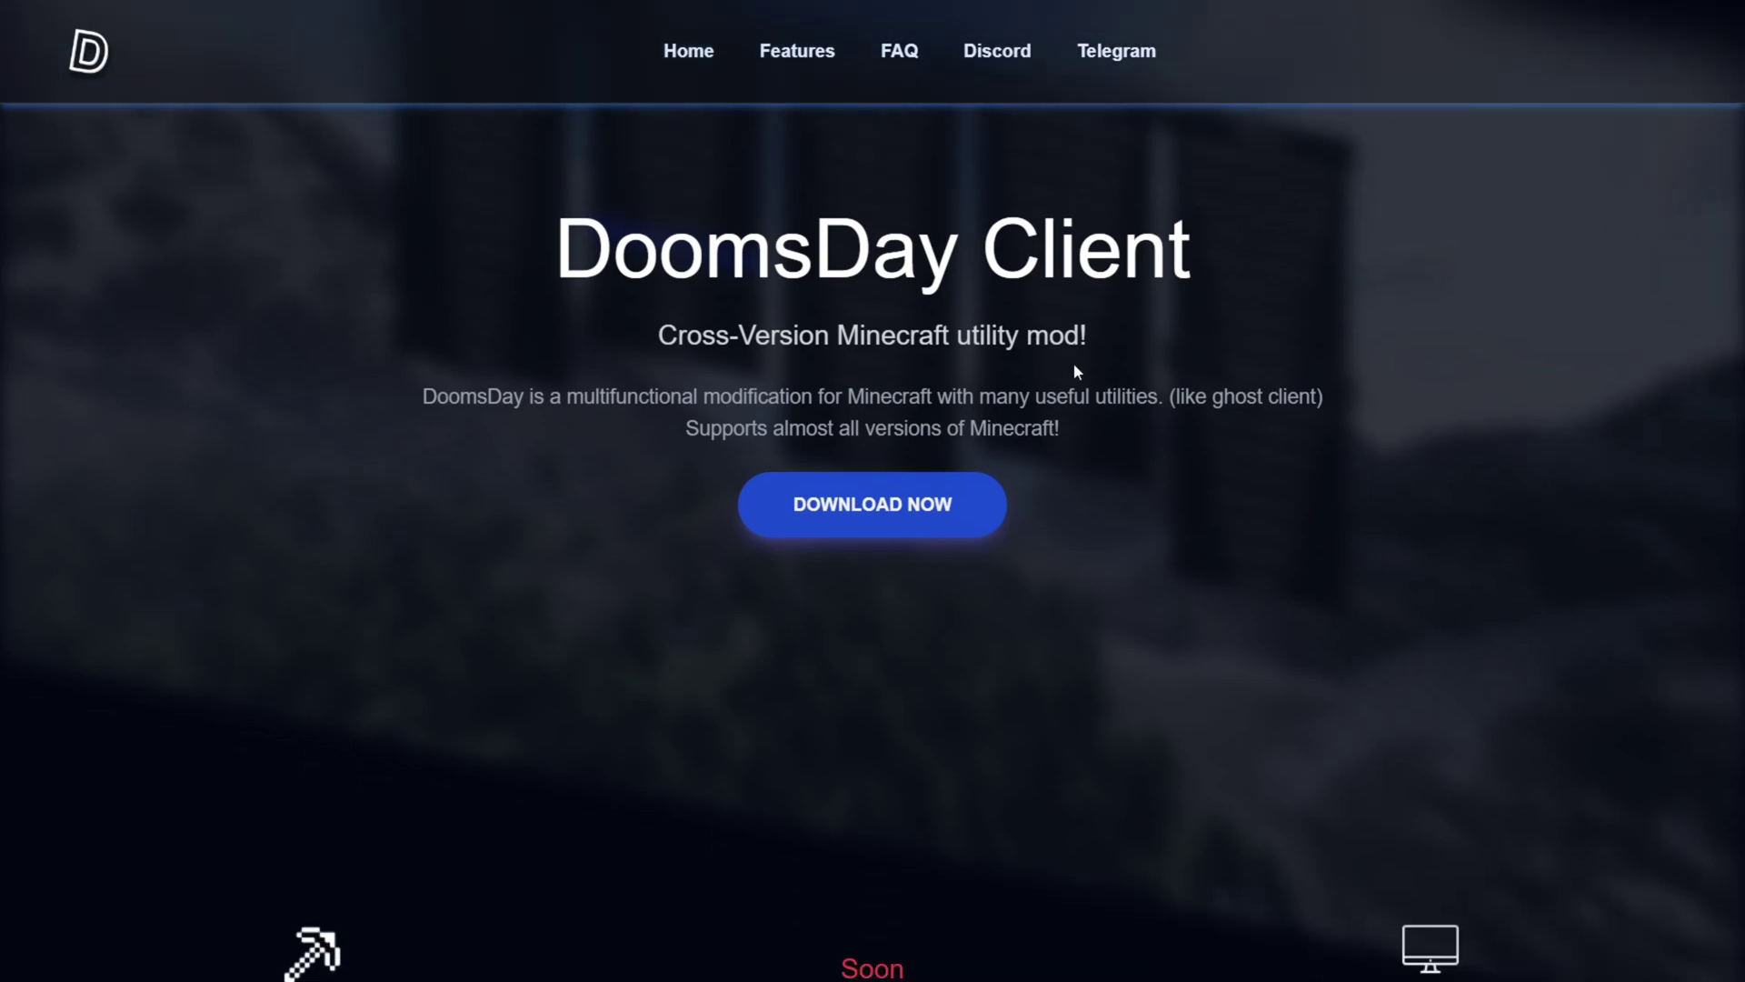
scroll(1087, 366, "down", 2)
scroll(1099, 374, "up", 1)
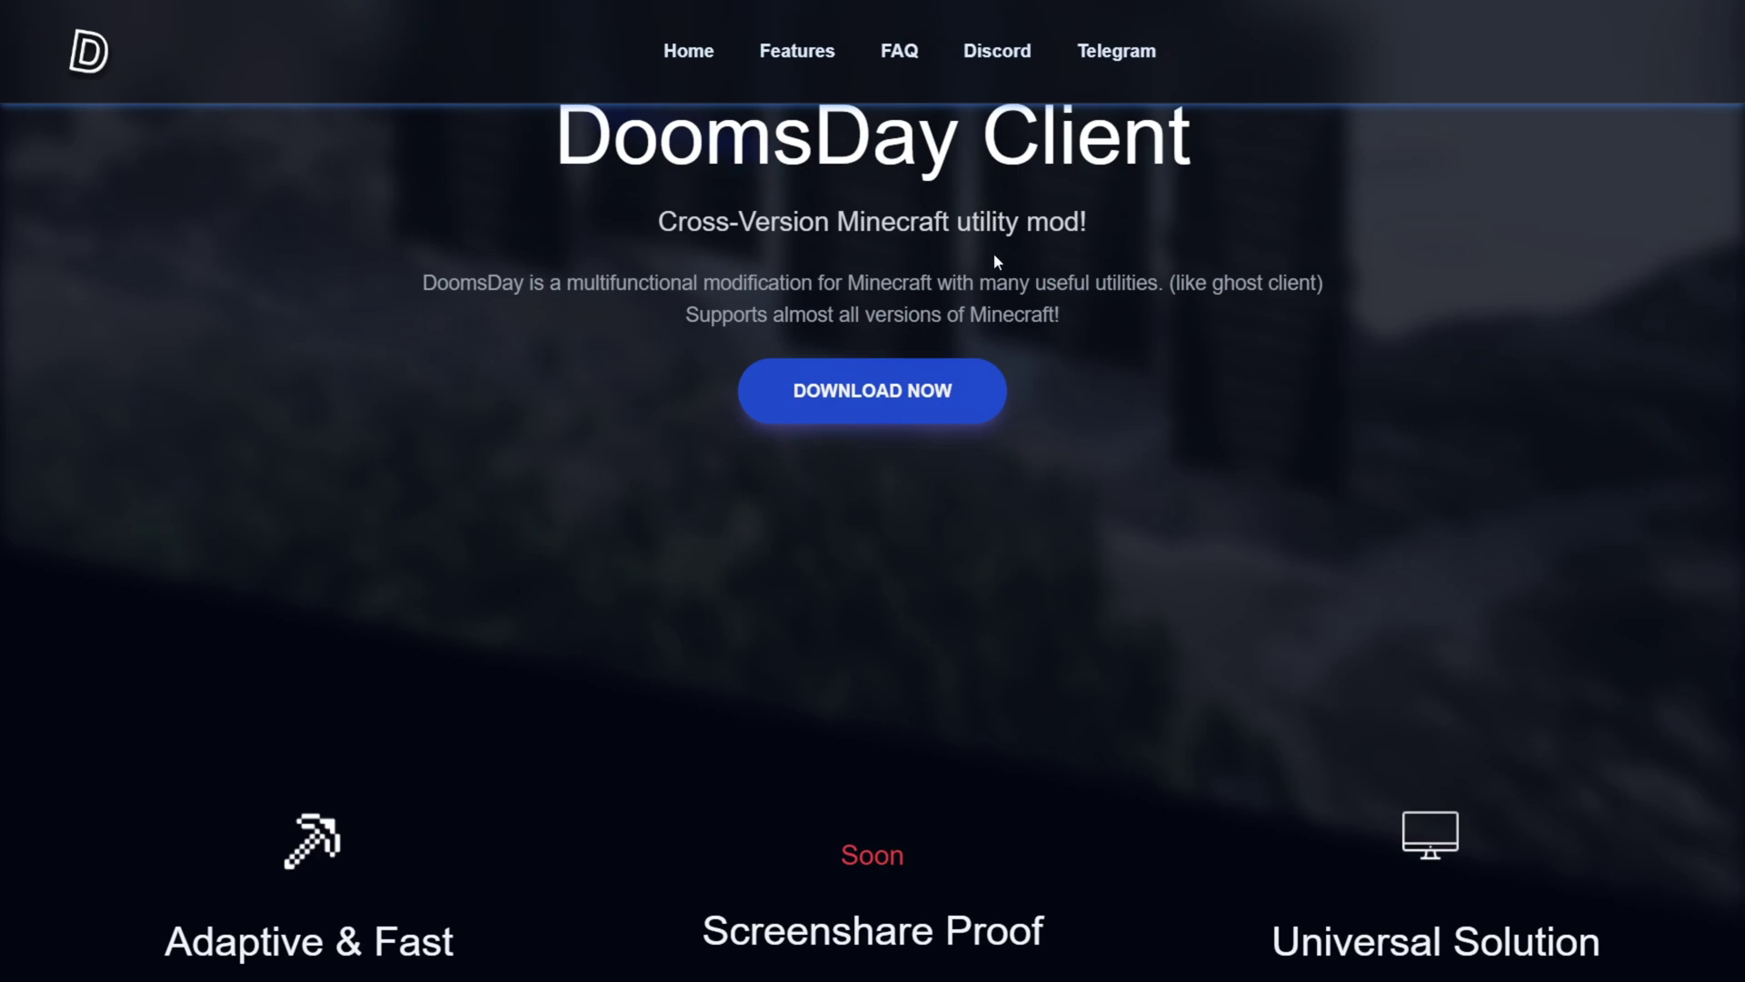
scroll(1000, 263, "up", 3)
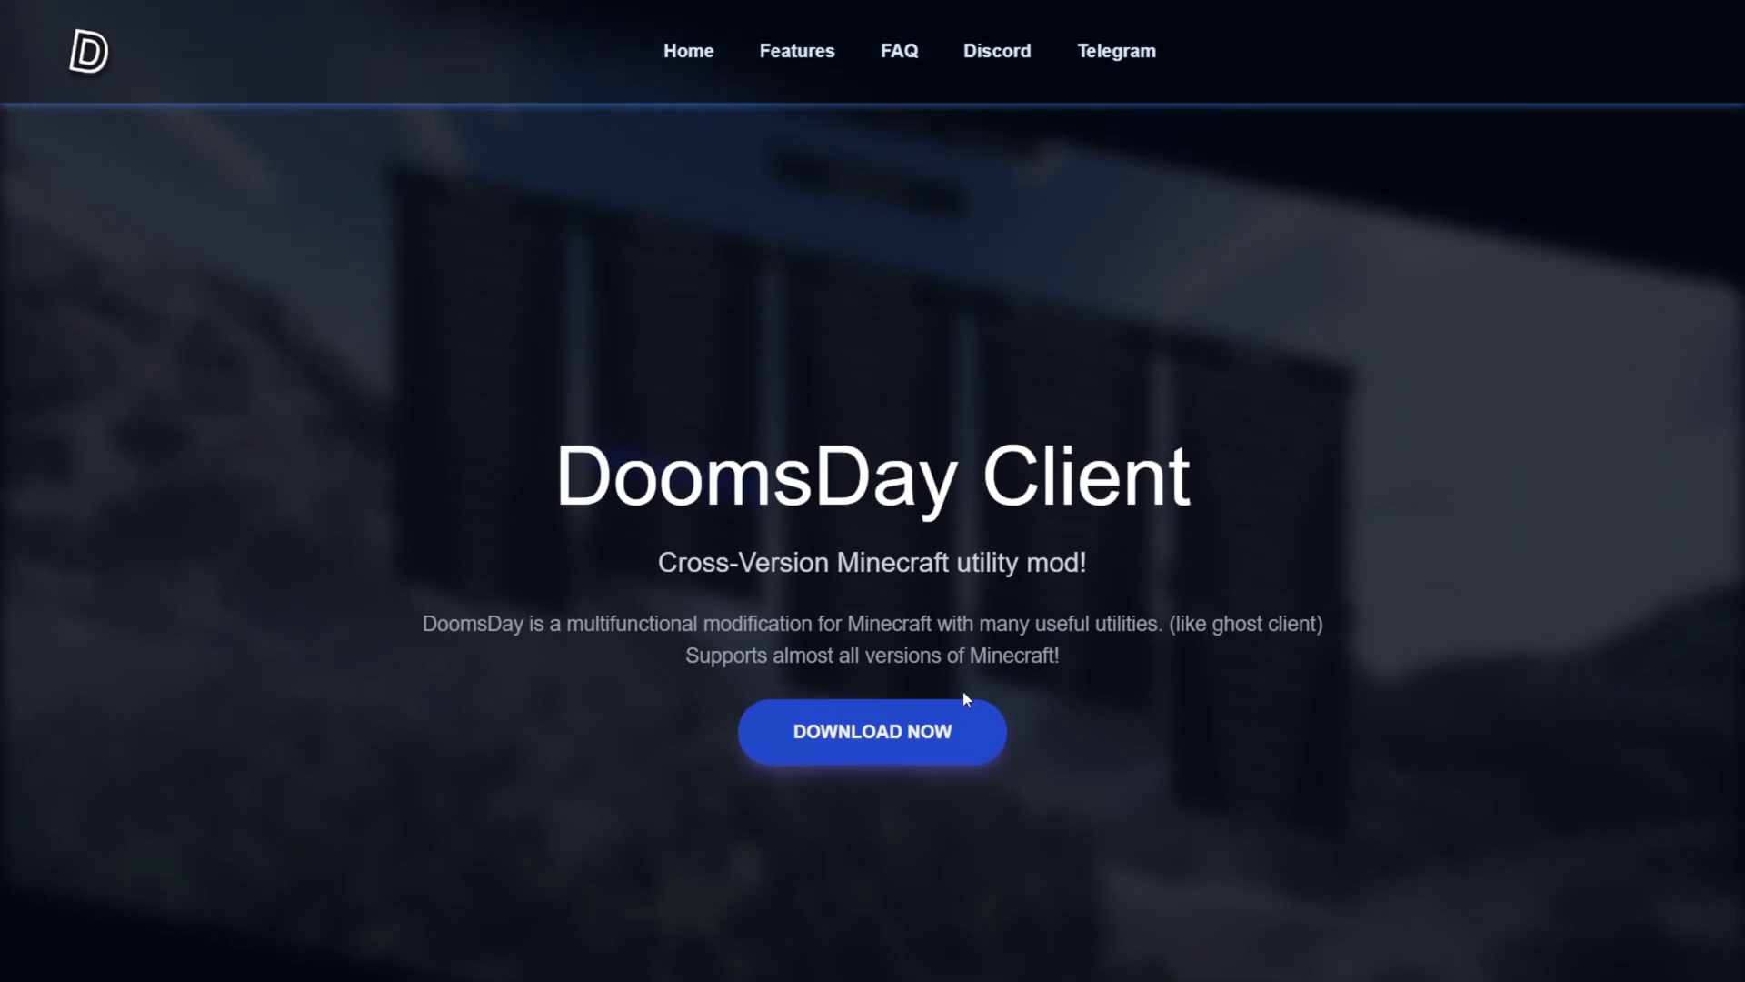
left_click(878, 747)
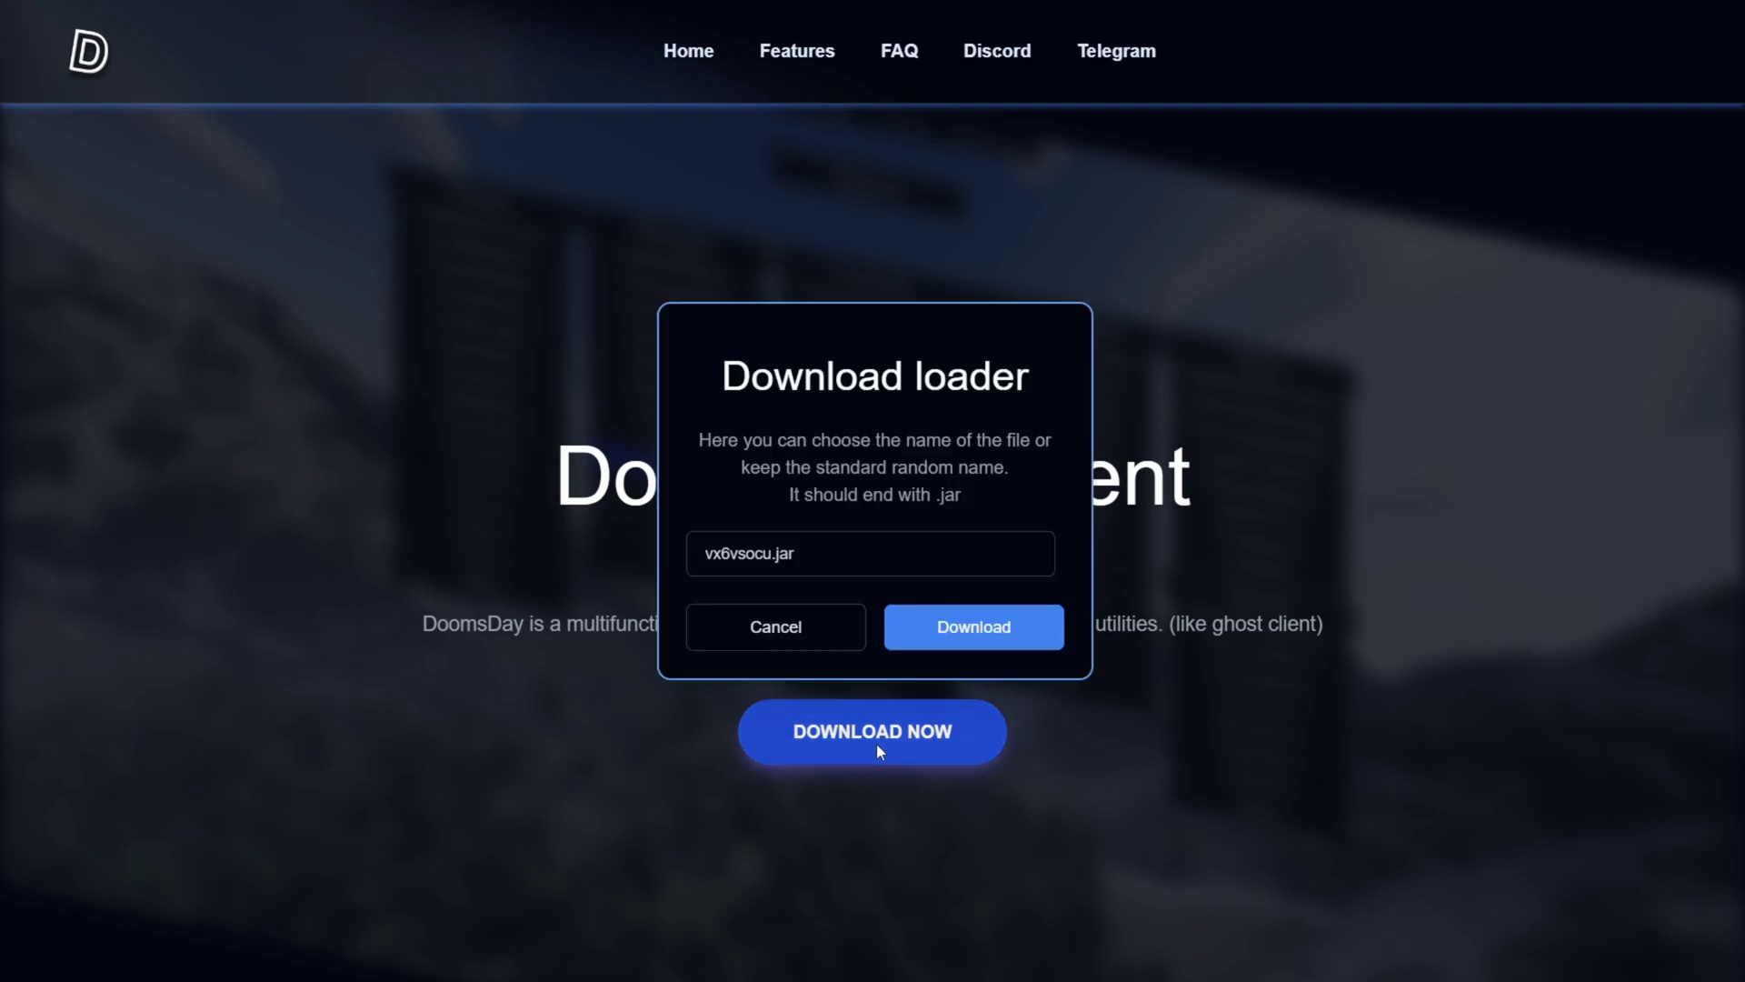
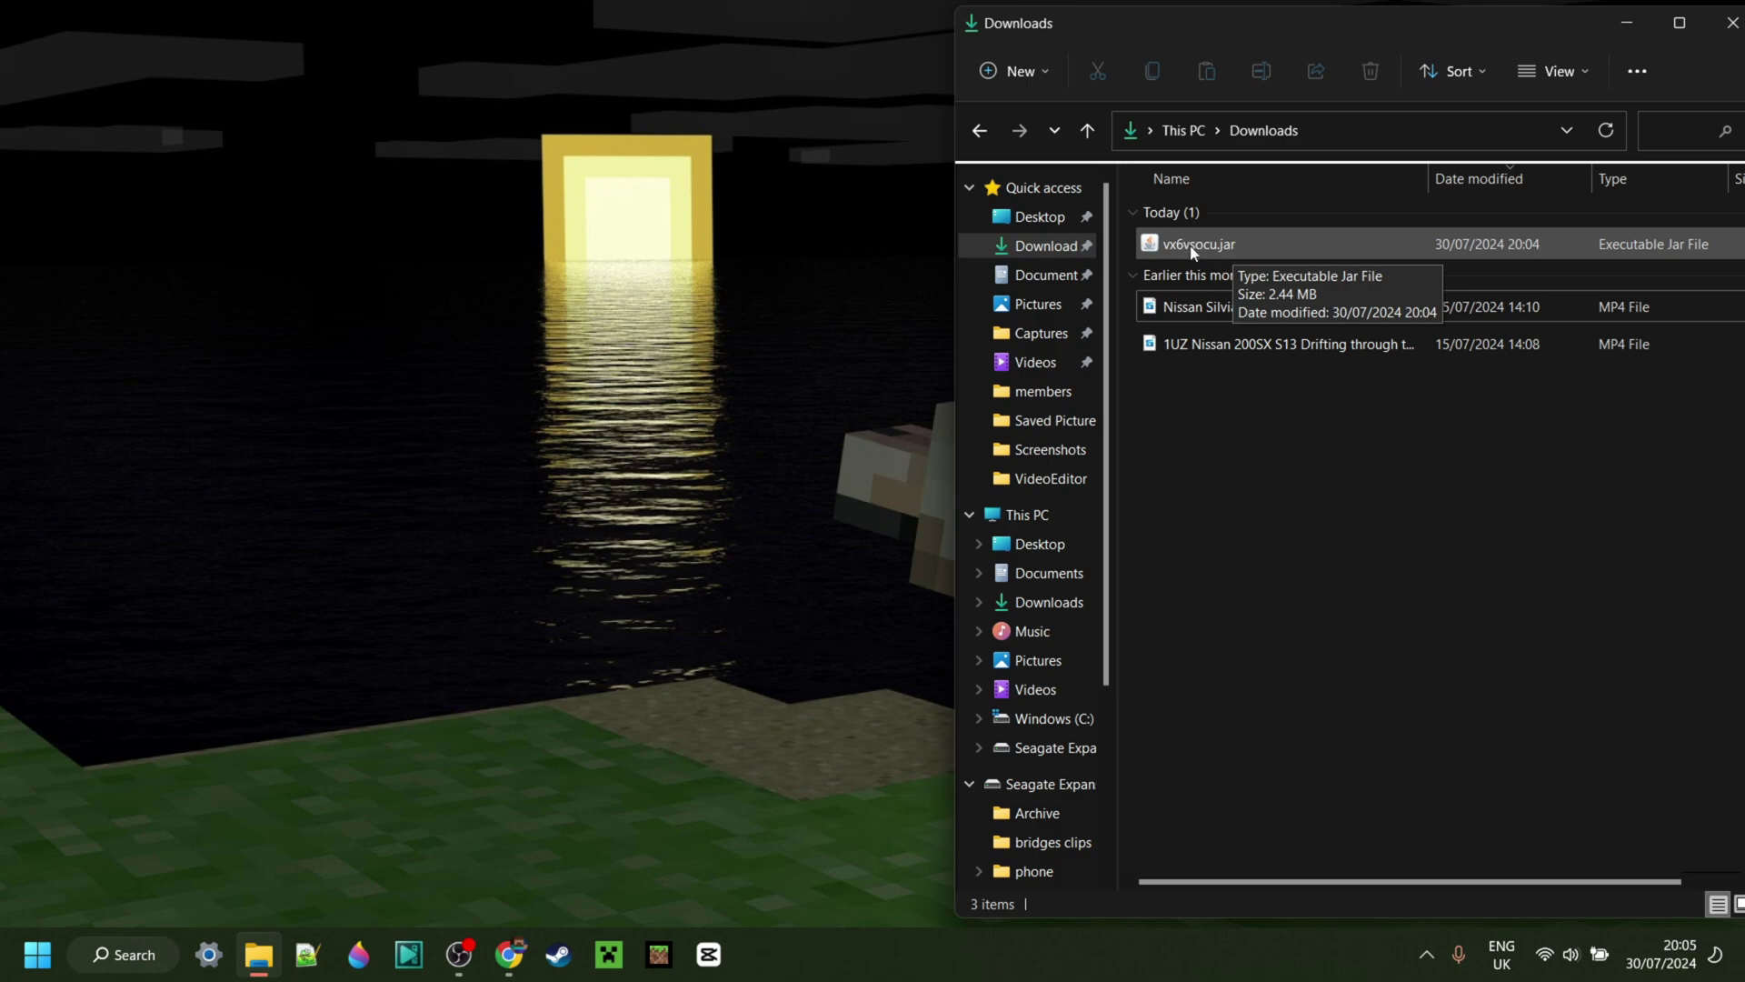
Step: Bring up Open with for vx6vsocu.jar in Downloads to reveal Java(TM) Platform SE binary
scroll(1188, 252, "right", 2)
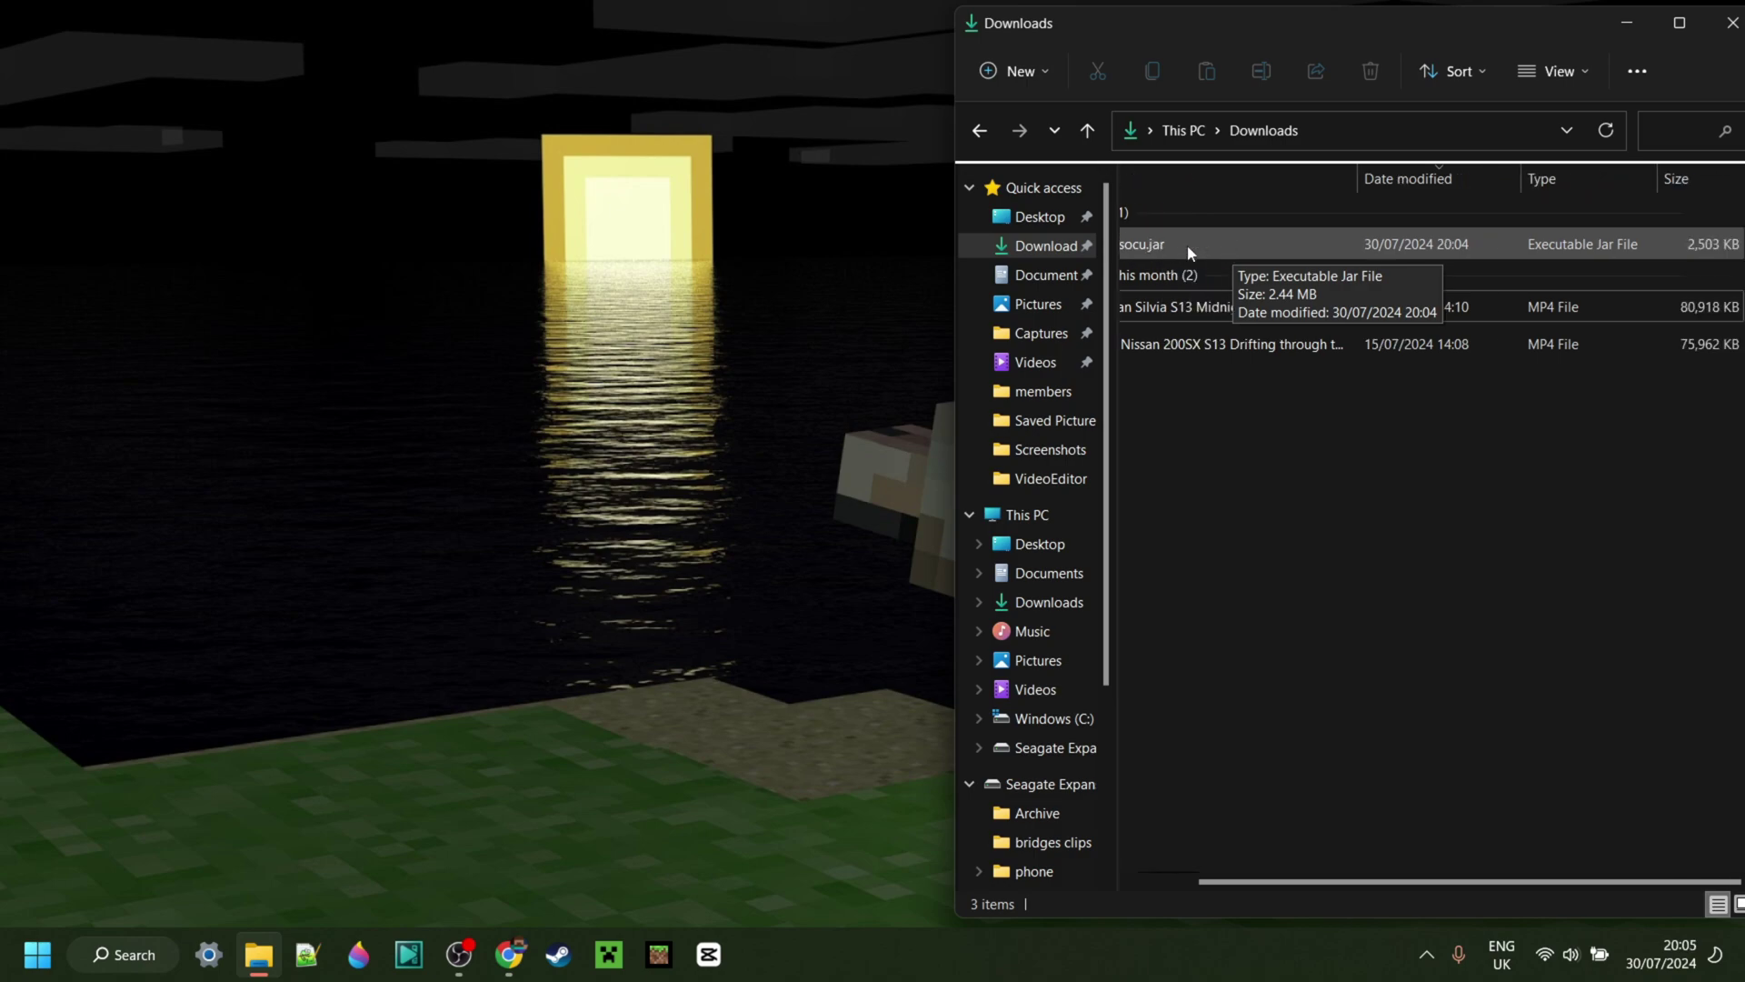
left_click_drag(1308, 880, 1227, 878)
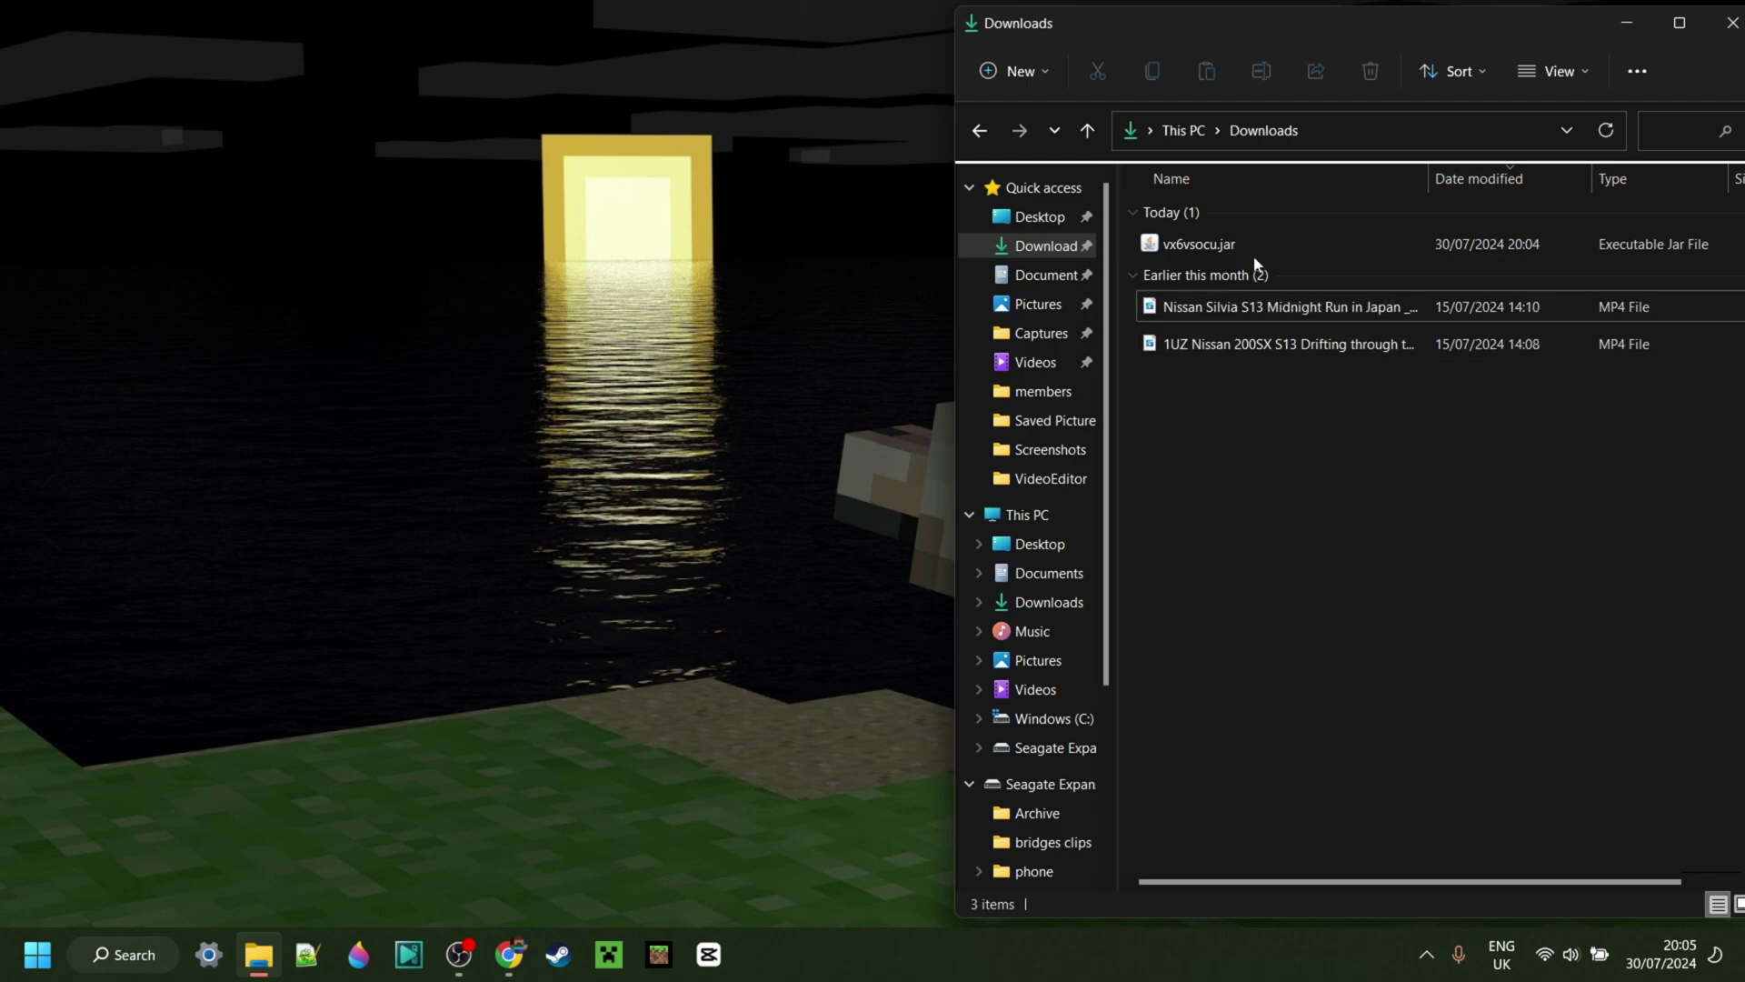
right_click(1187, 250)
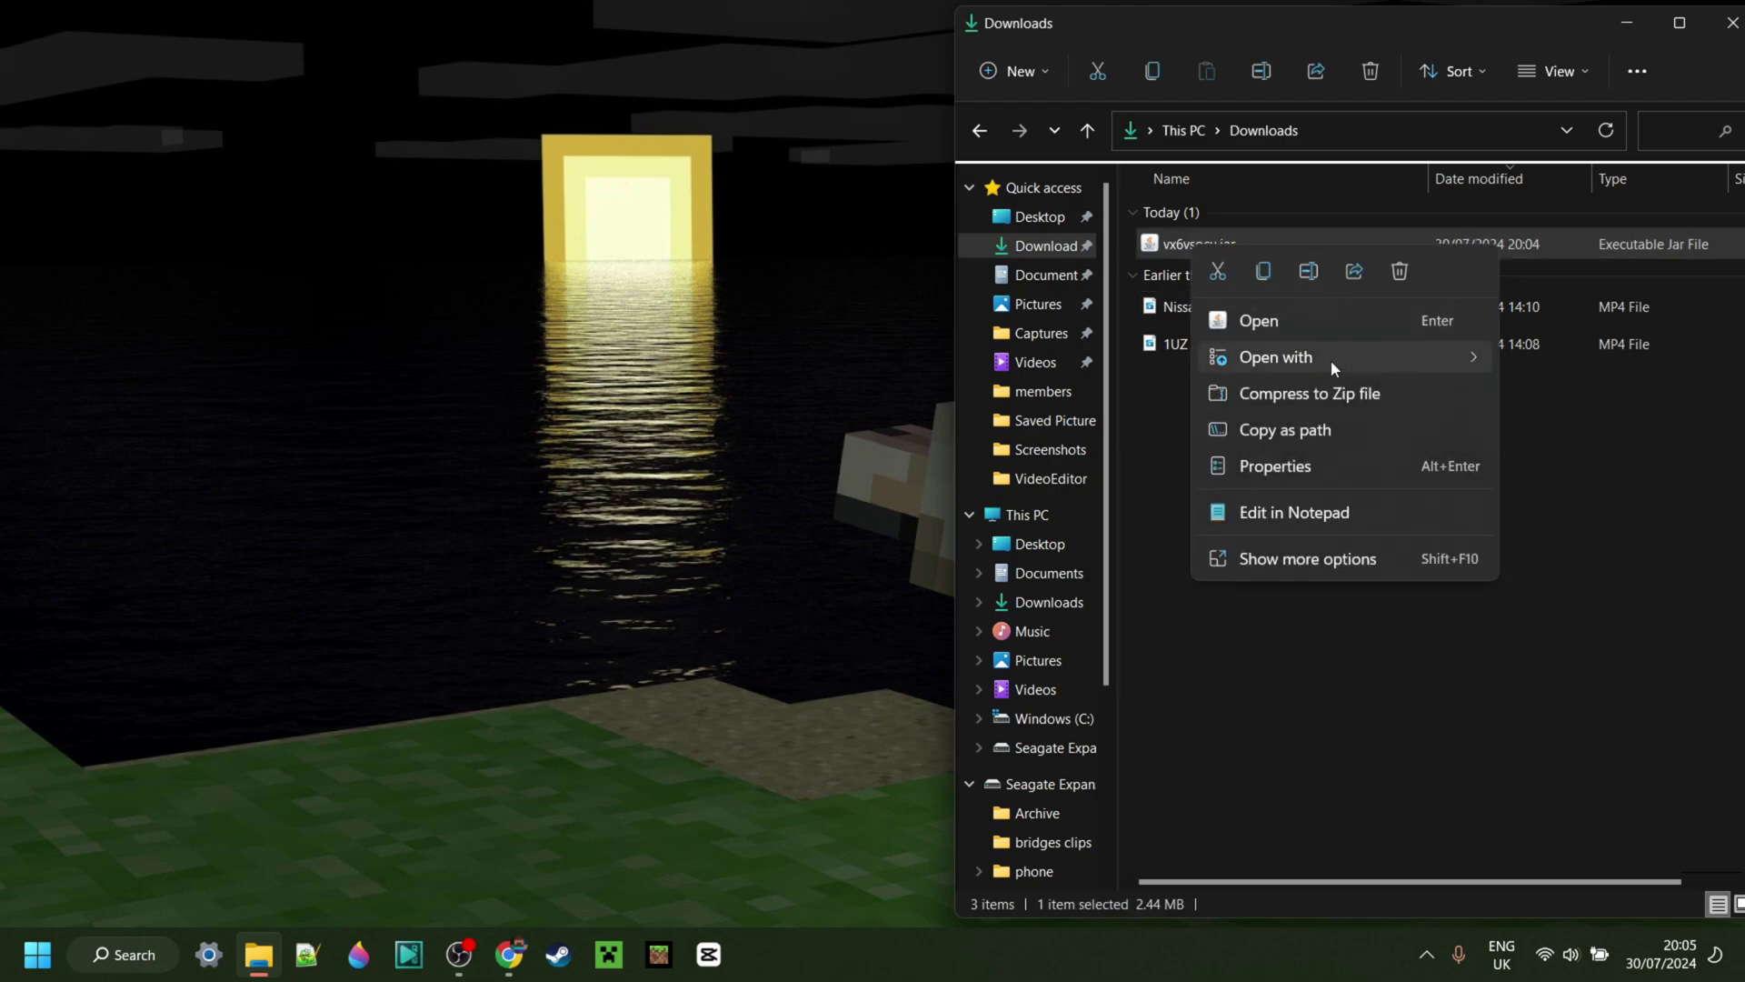
mouse_move(1331, 359)
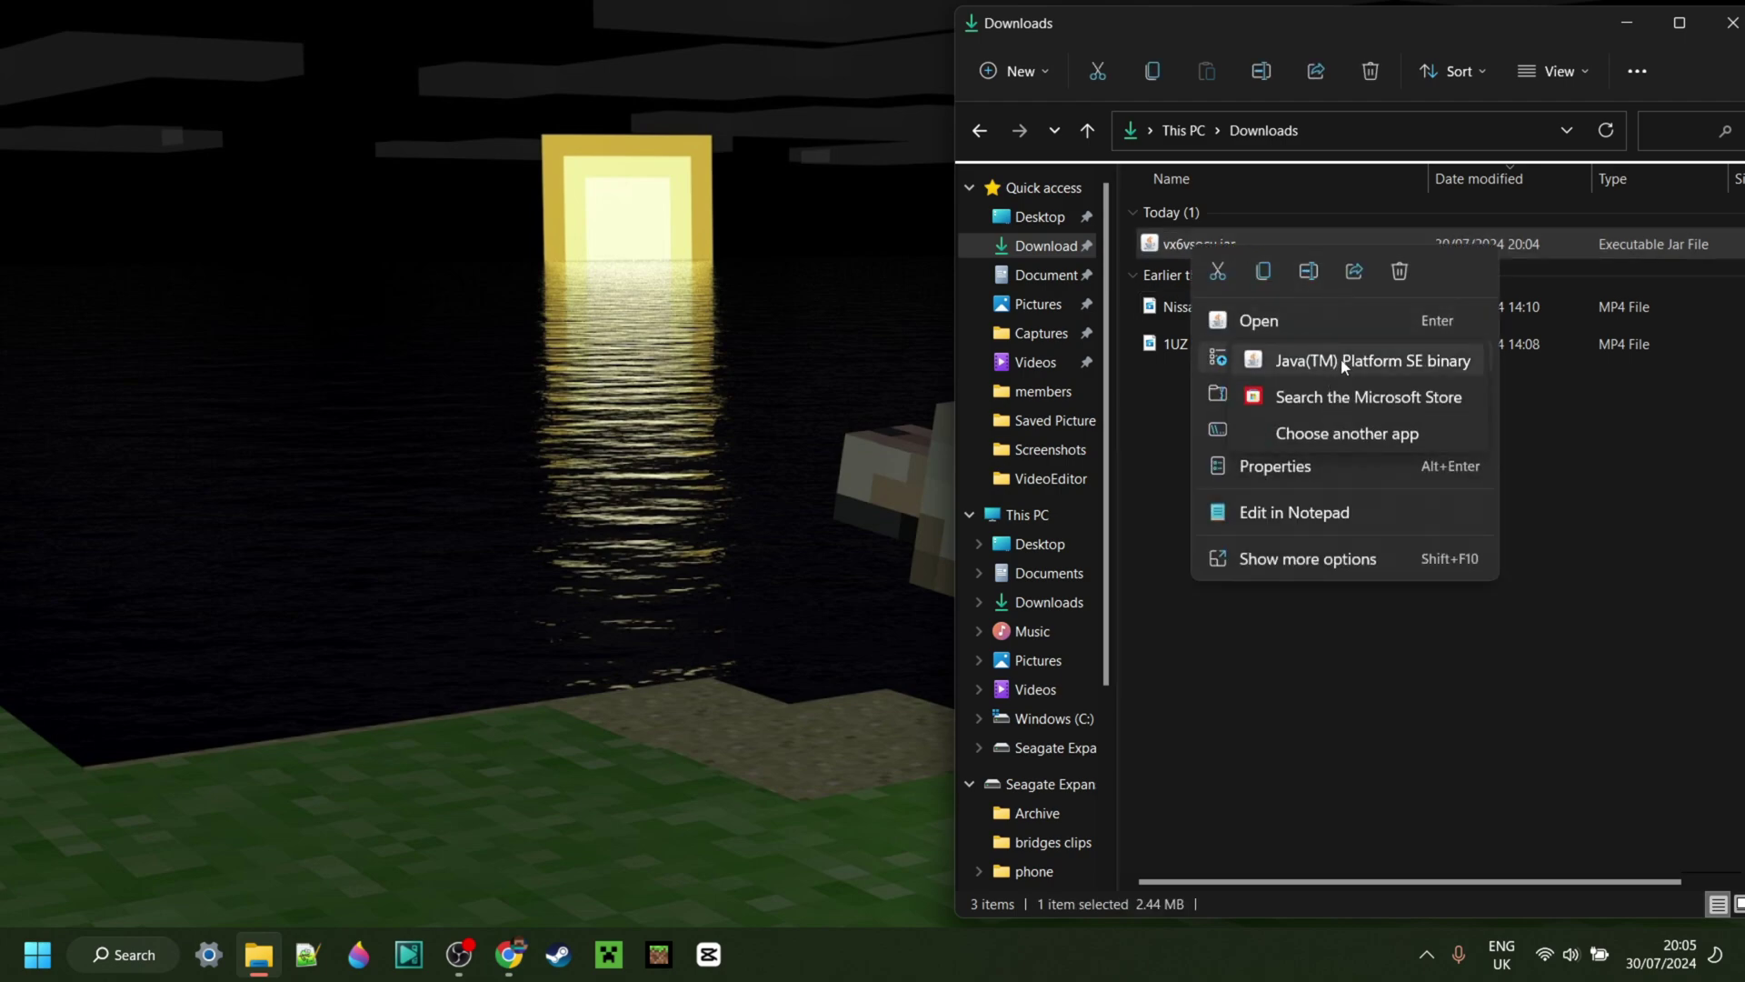
Step: Run vx6vsocu.jar with Java and install Doomsday Client for Minecraft 1.12.2
left_click(1342, 362)
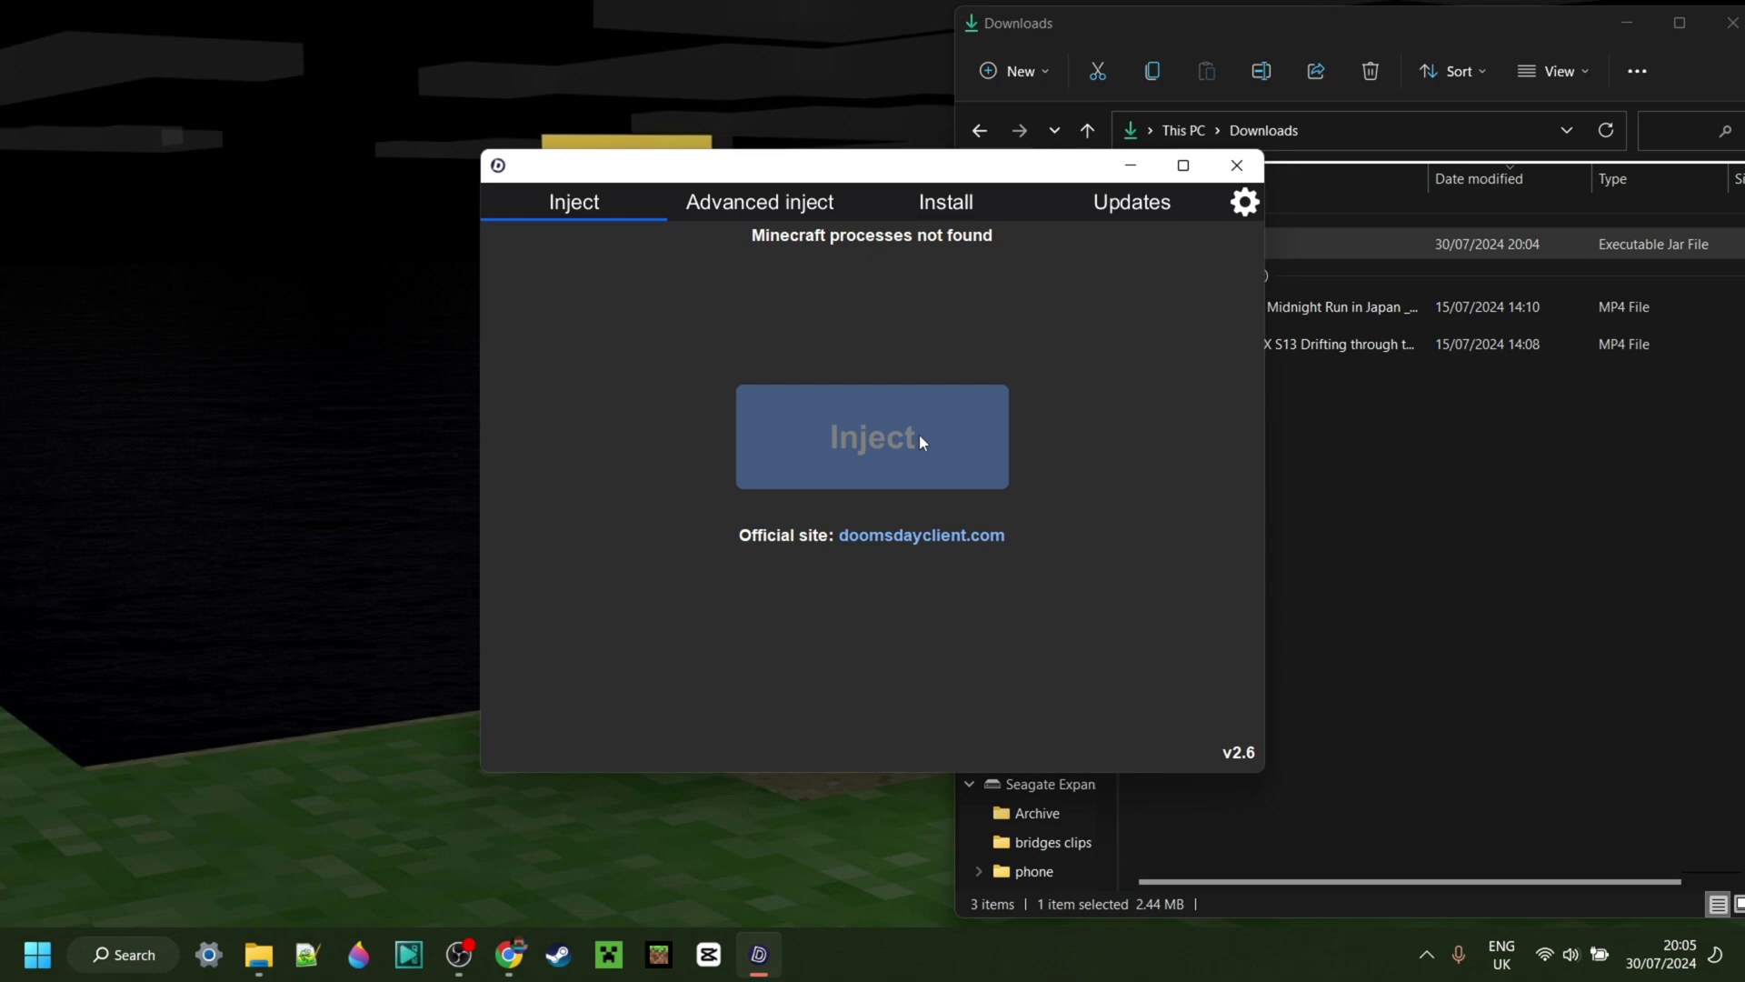
left_click(974, 206)
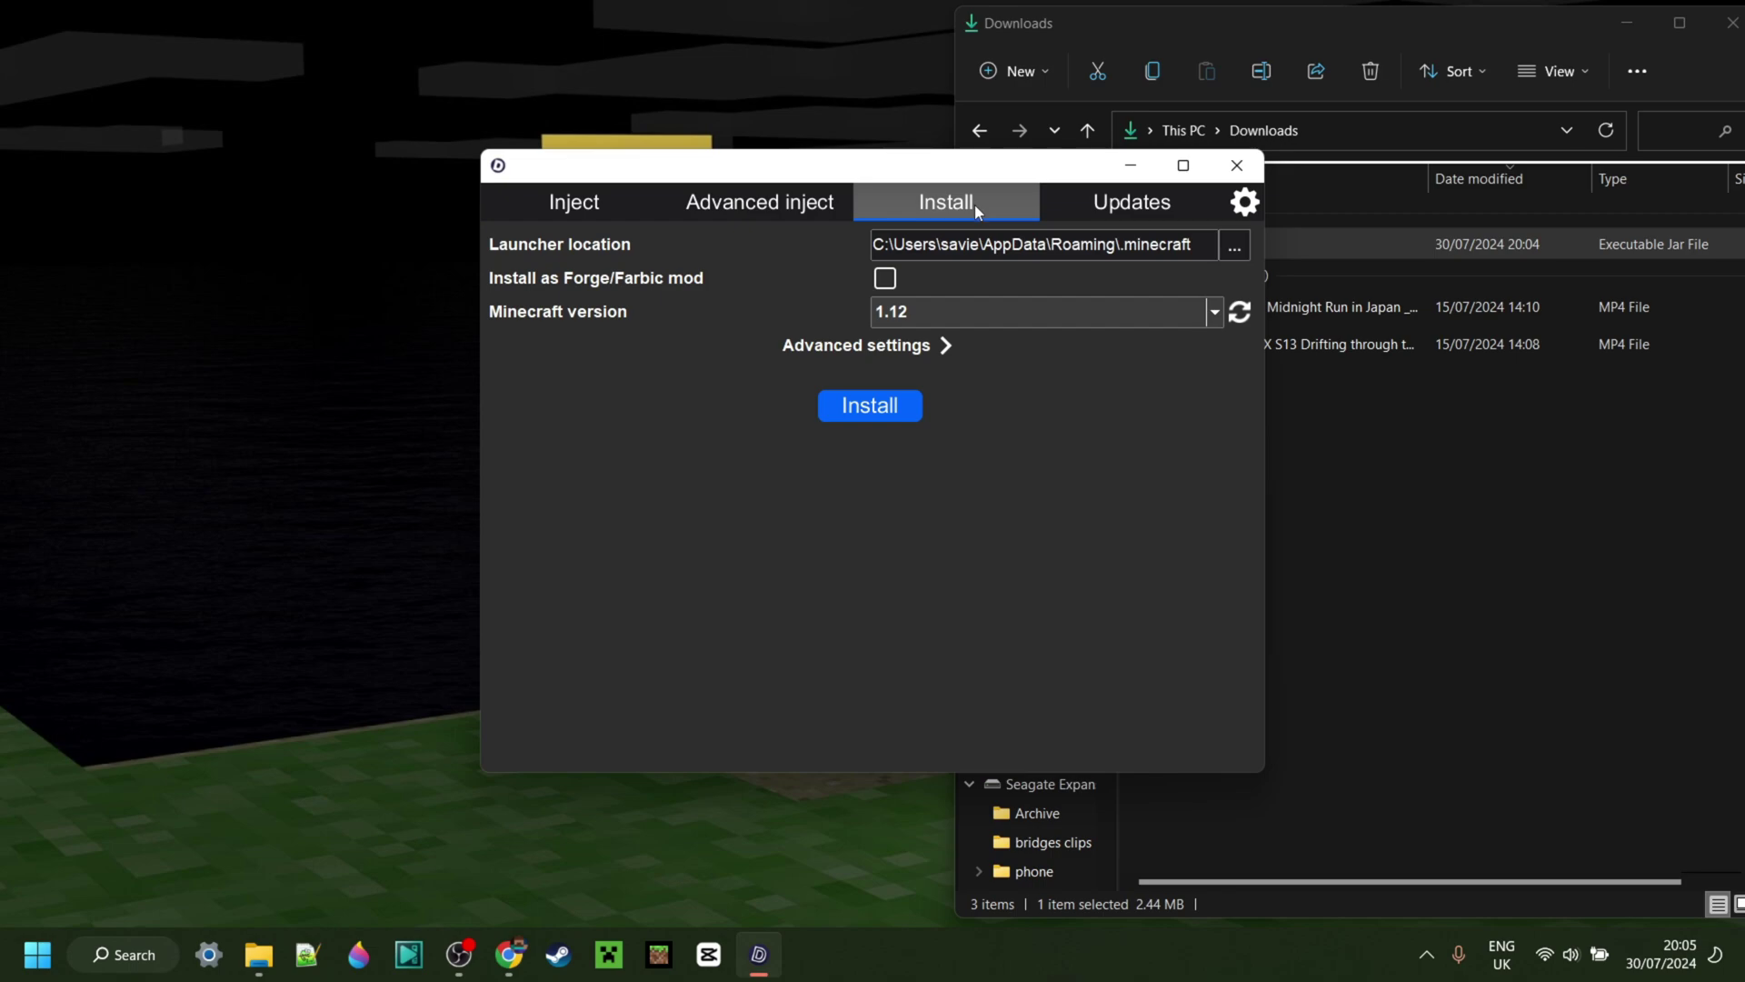
left_click(1163, 309)
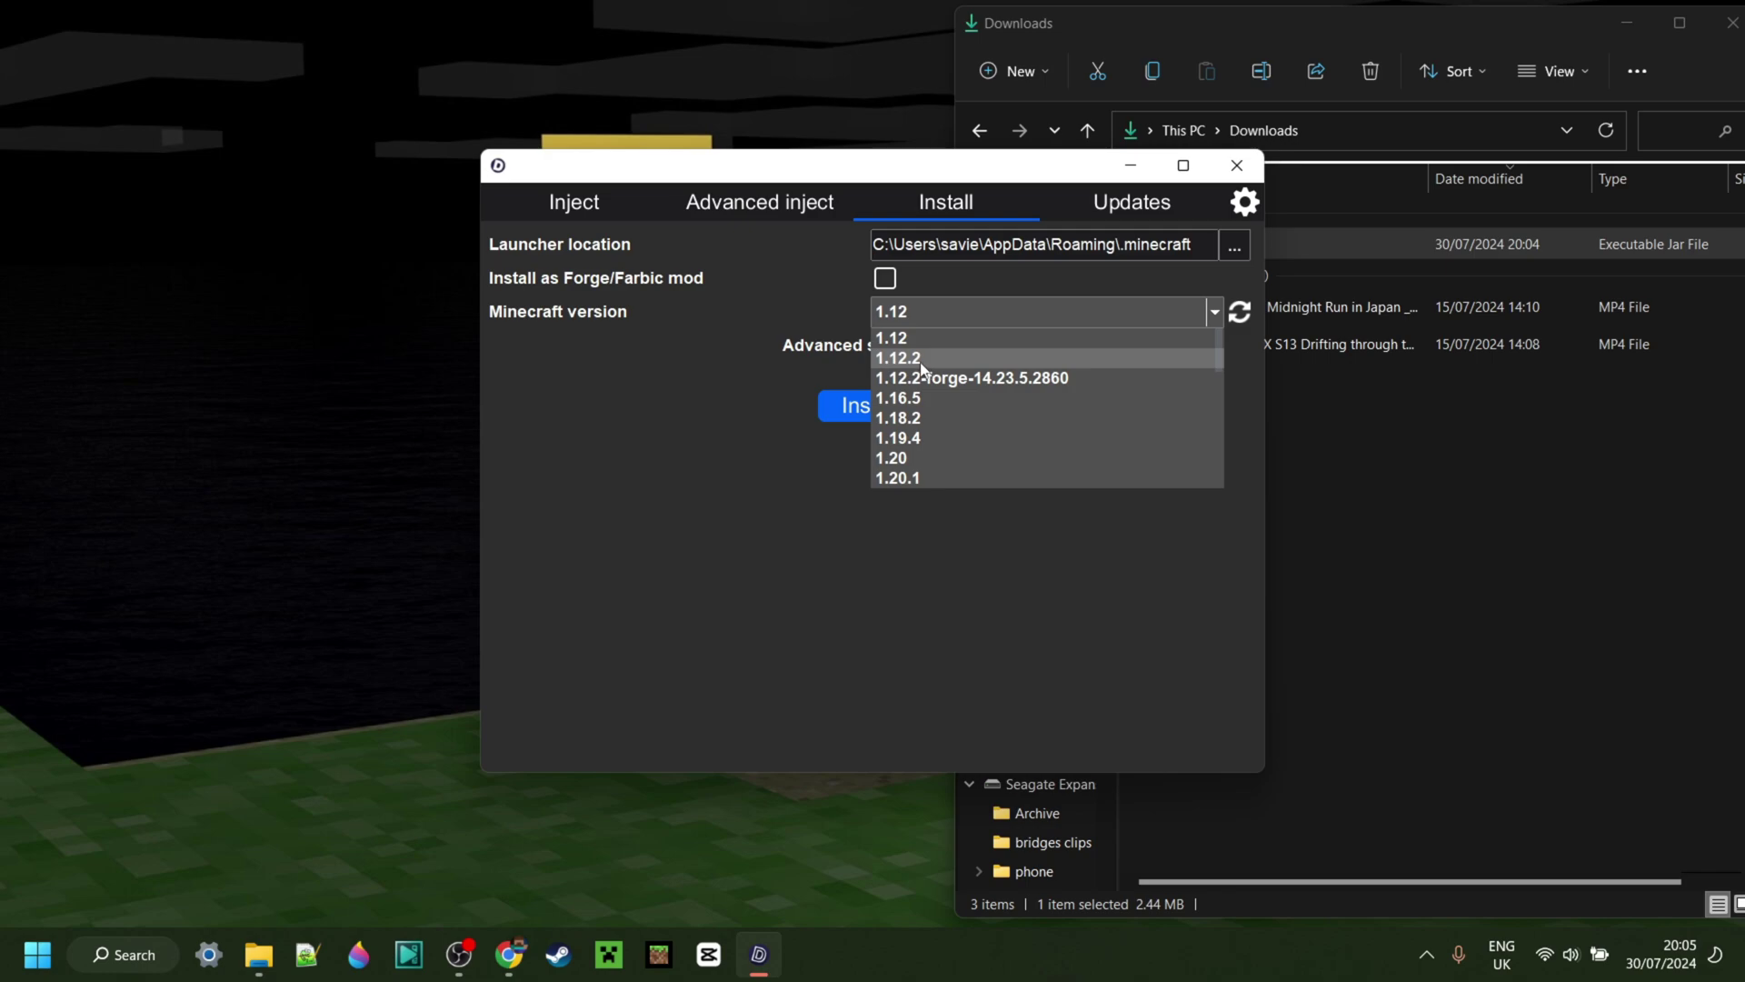
left_click(920, 362)
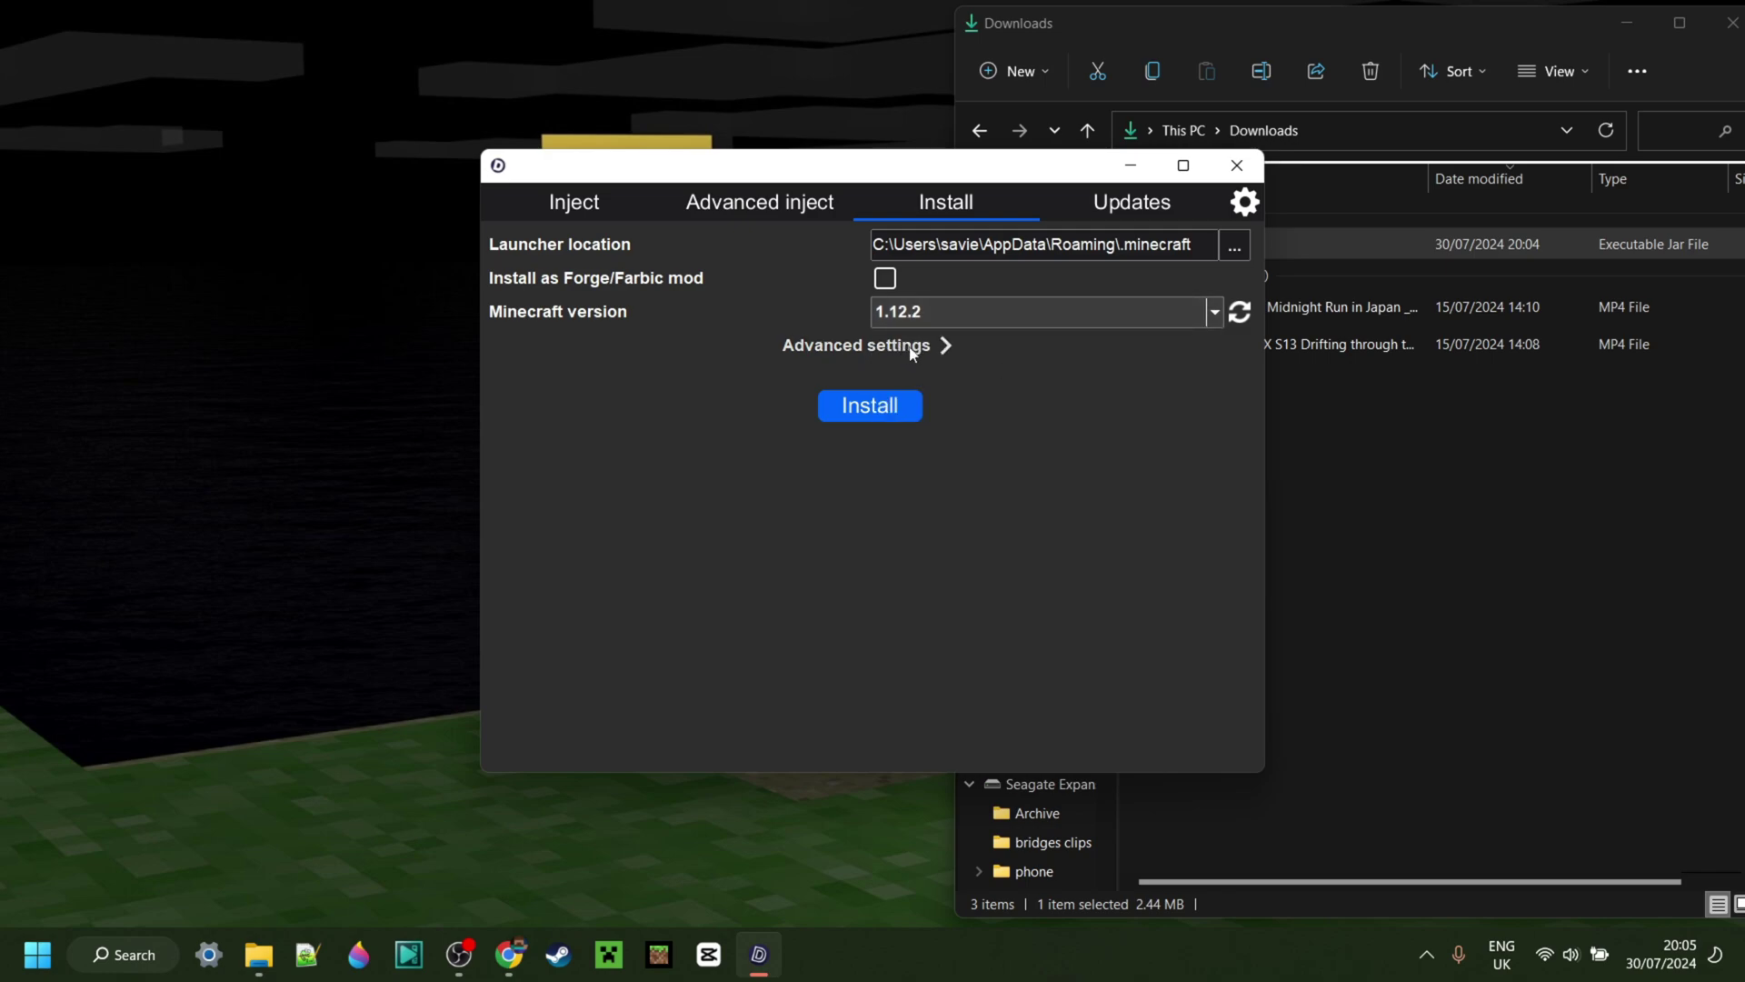
left_click(871, 411)
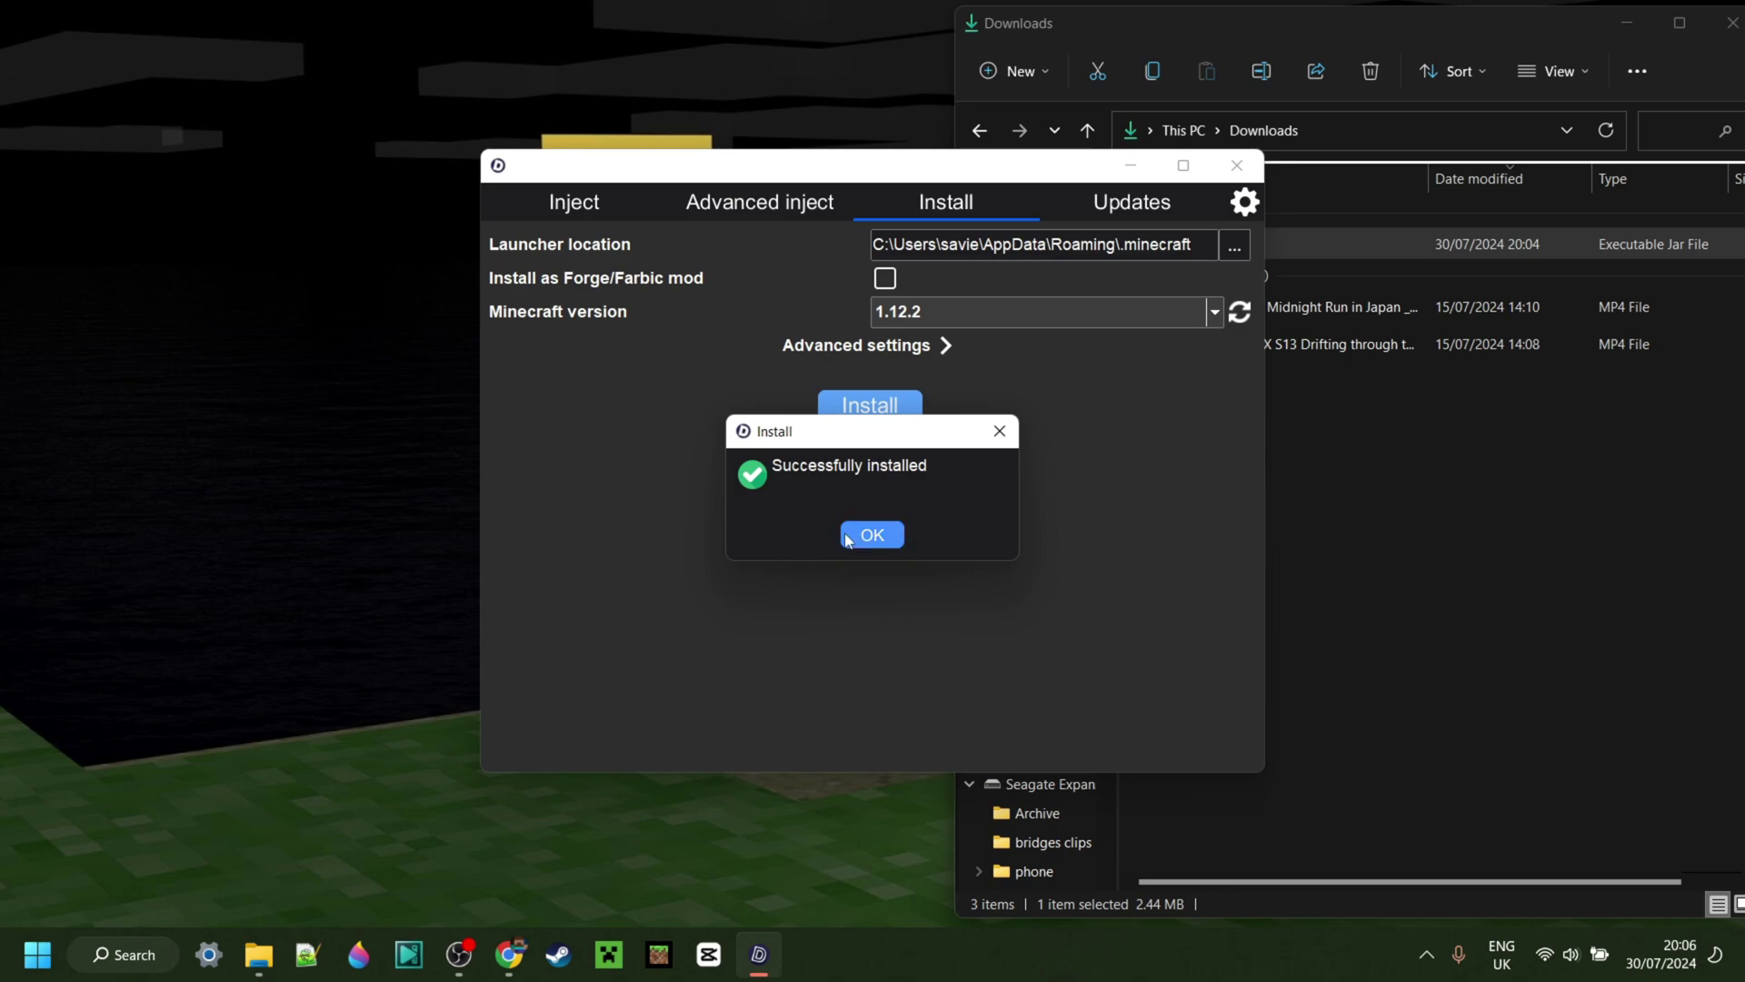
left_click(873, 536)
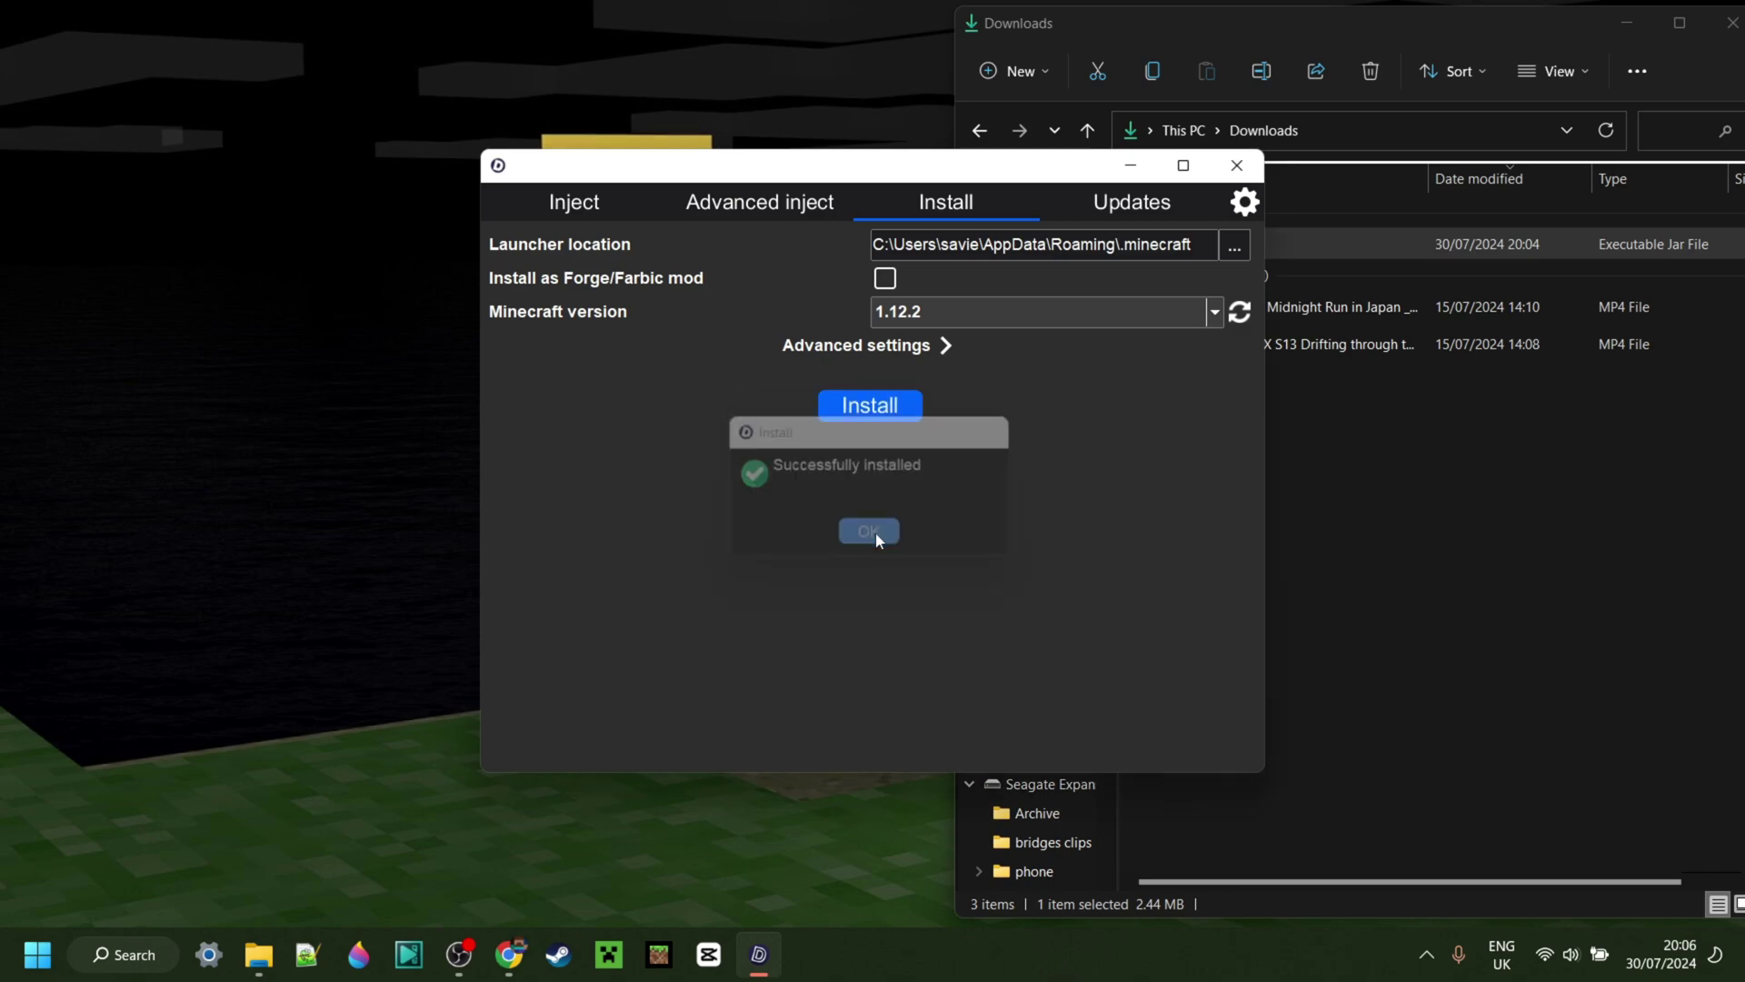
Step: Close the installer and Downloads window, then go to Minecraft Launcher's Installations list
left_click(1236, 165)
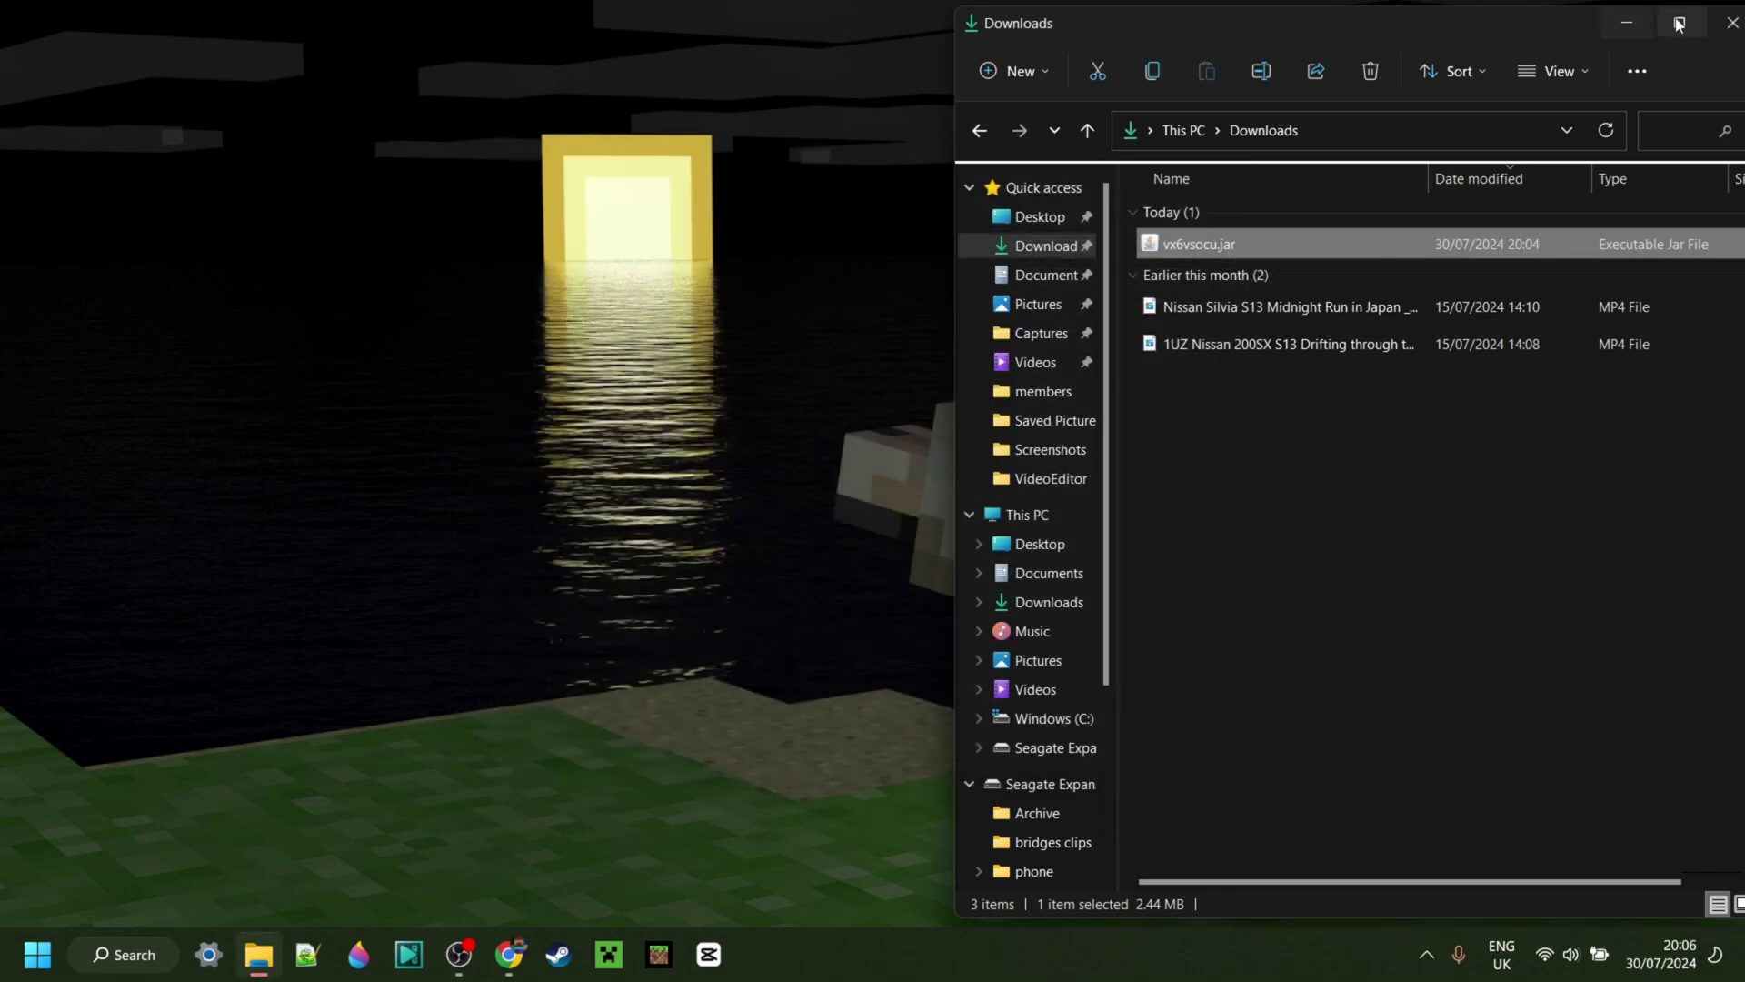
left_click(1732, 23)
left_click(609, 954)
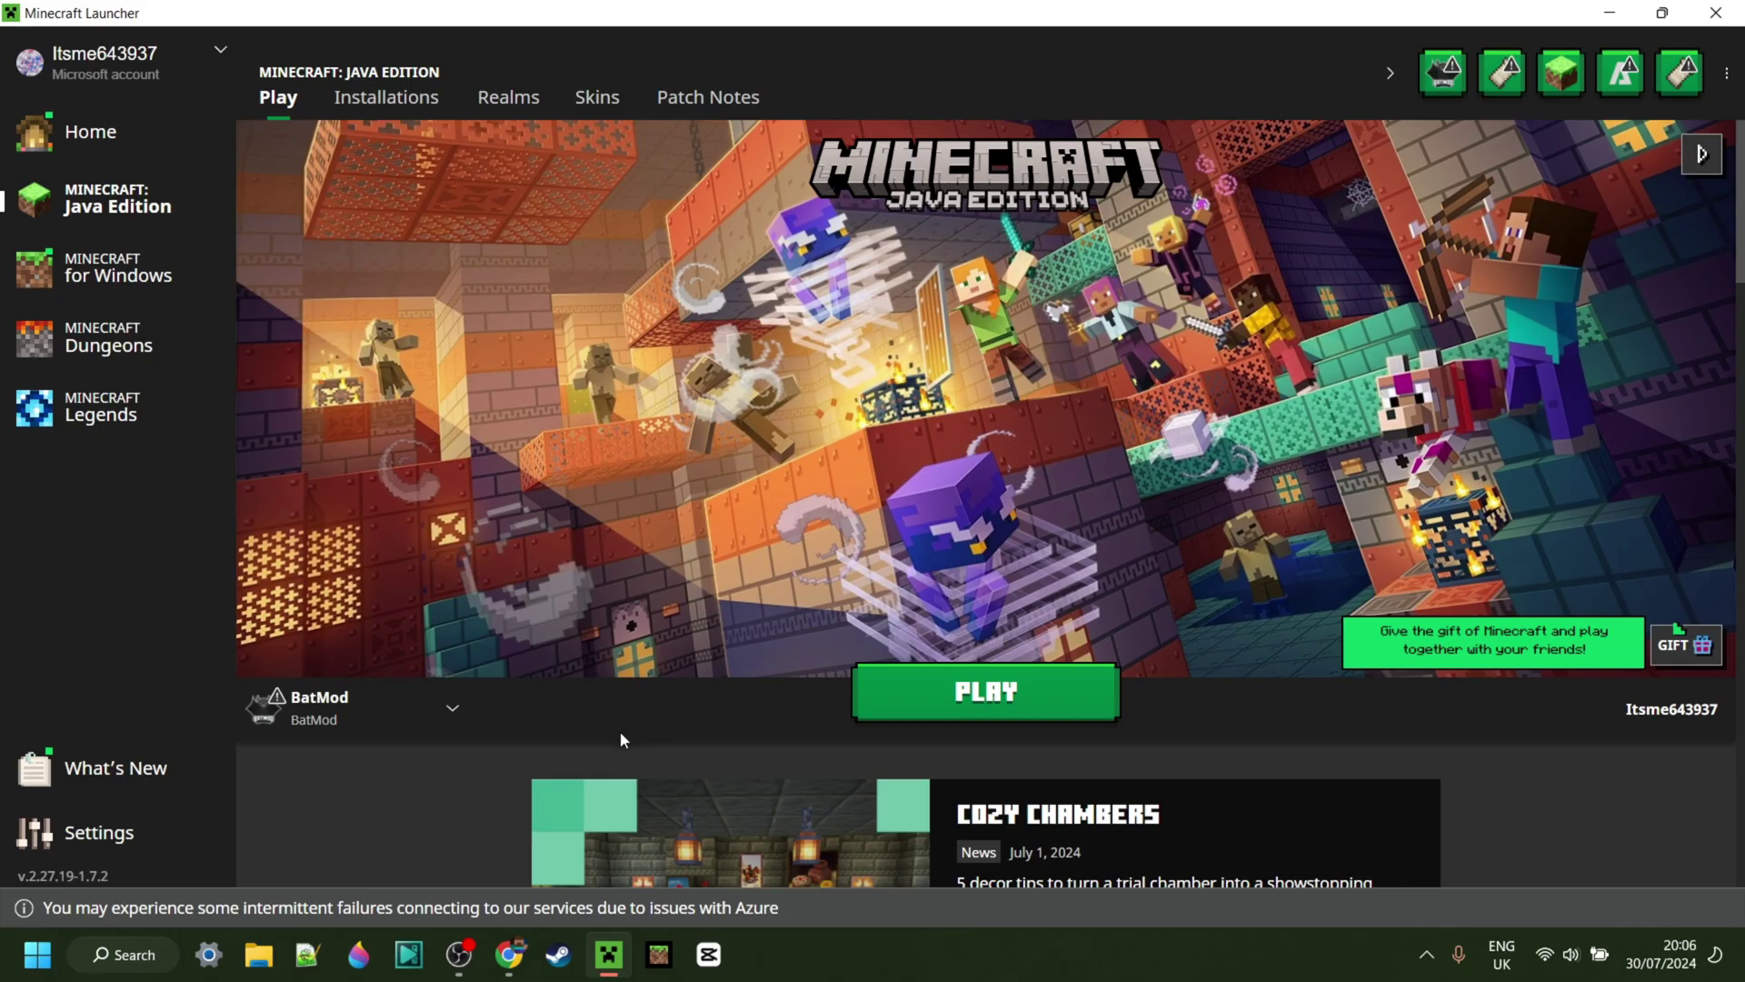
left_click(359, 714)
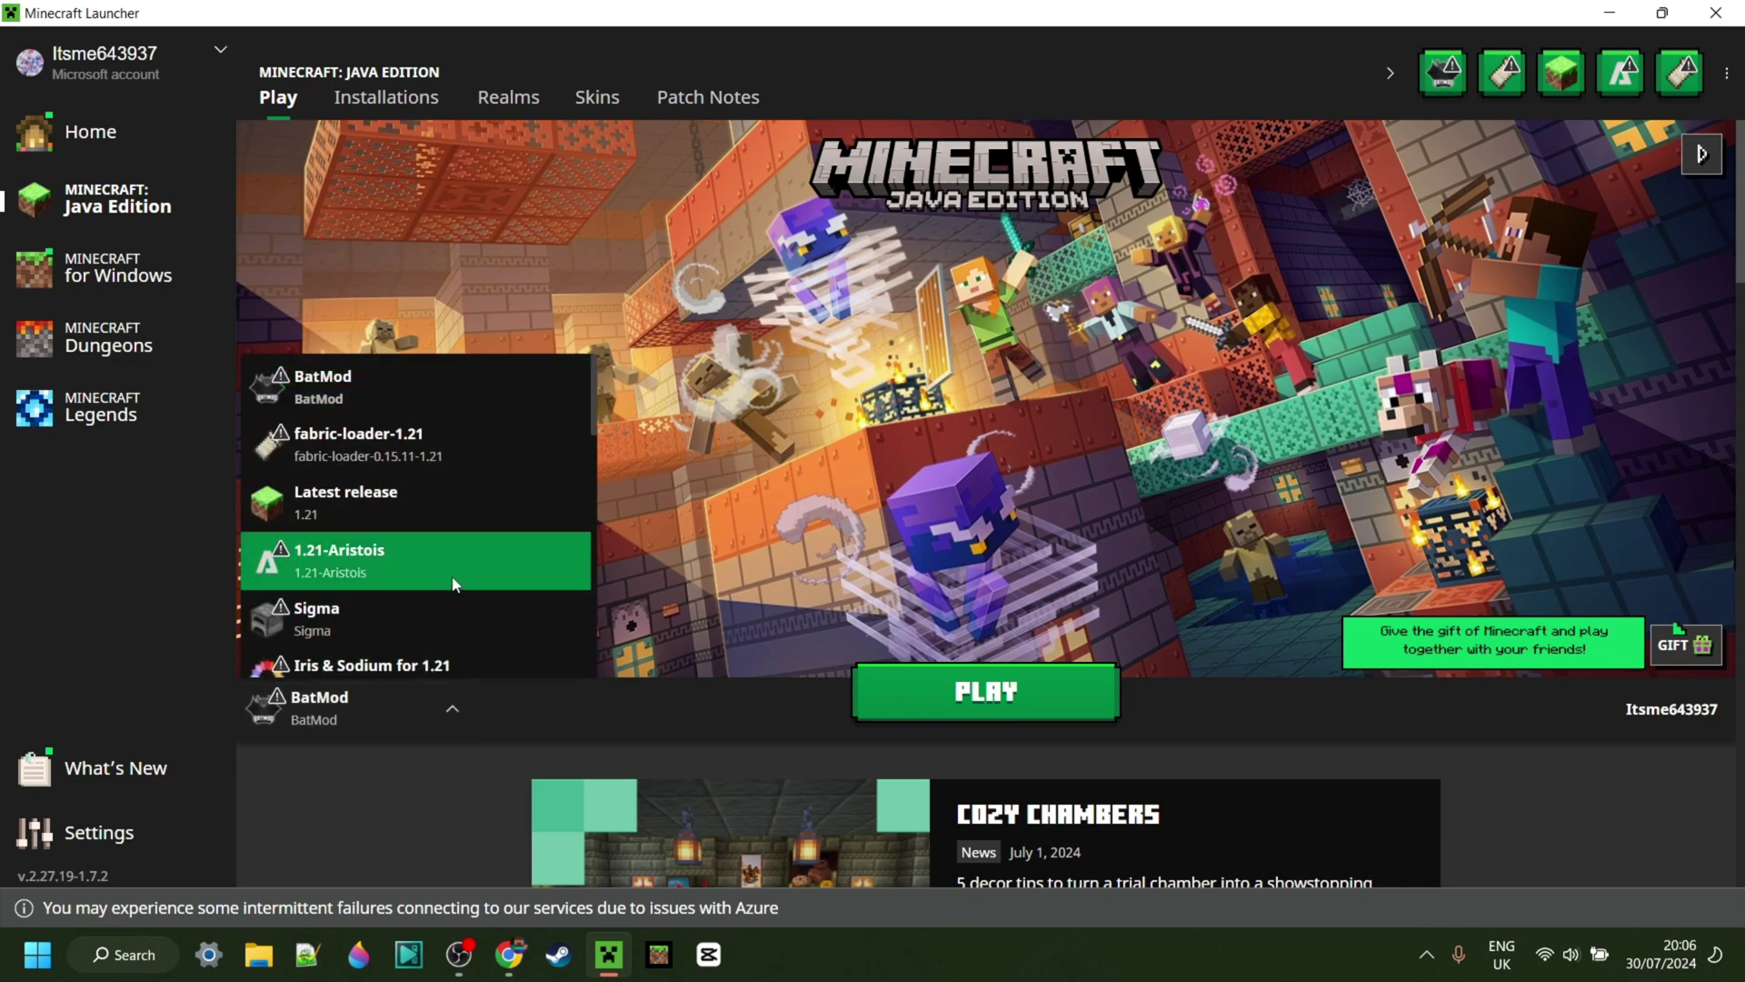
scroll(459, 545, "down", 1)
scroll(481, 500, "down", 2)
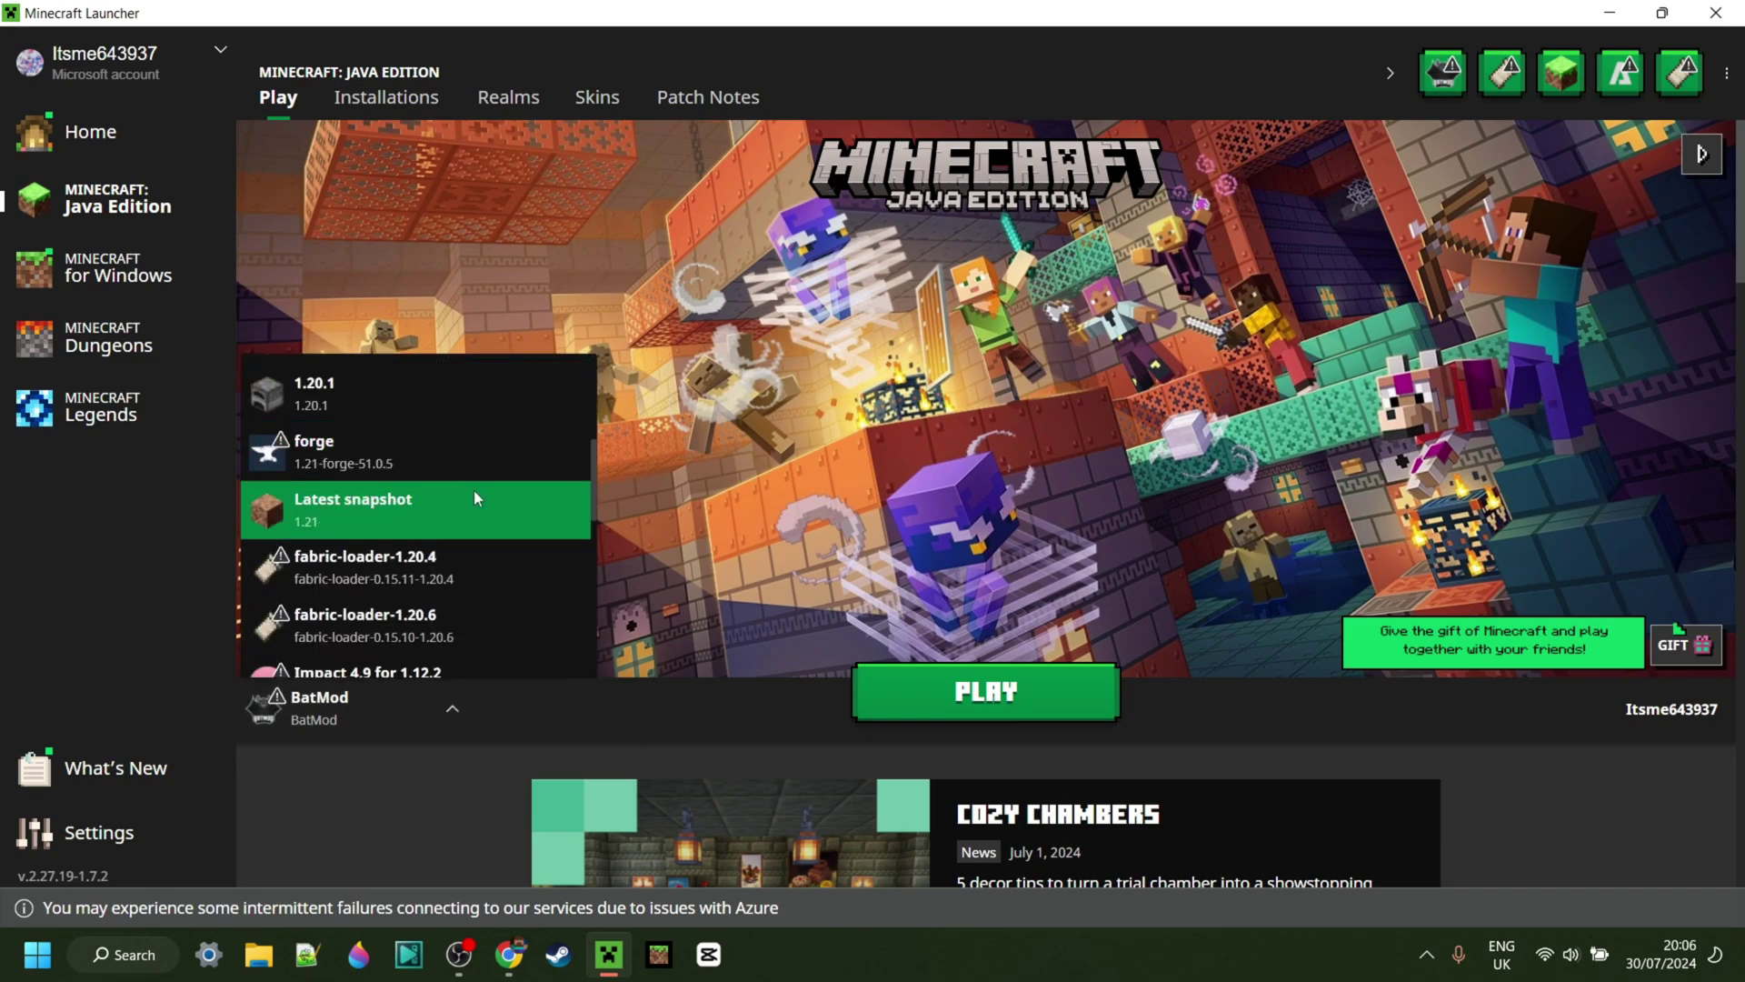
scroll(472, 496, "down", 2)
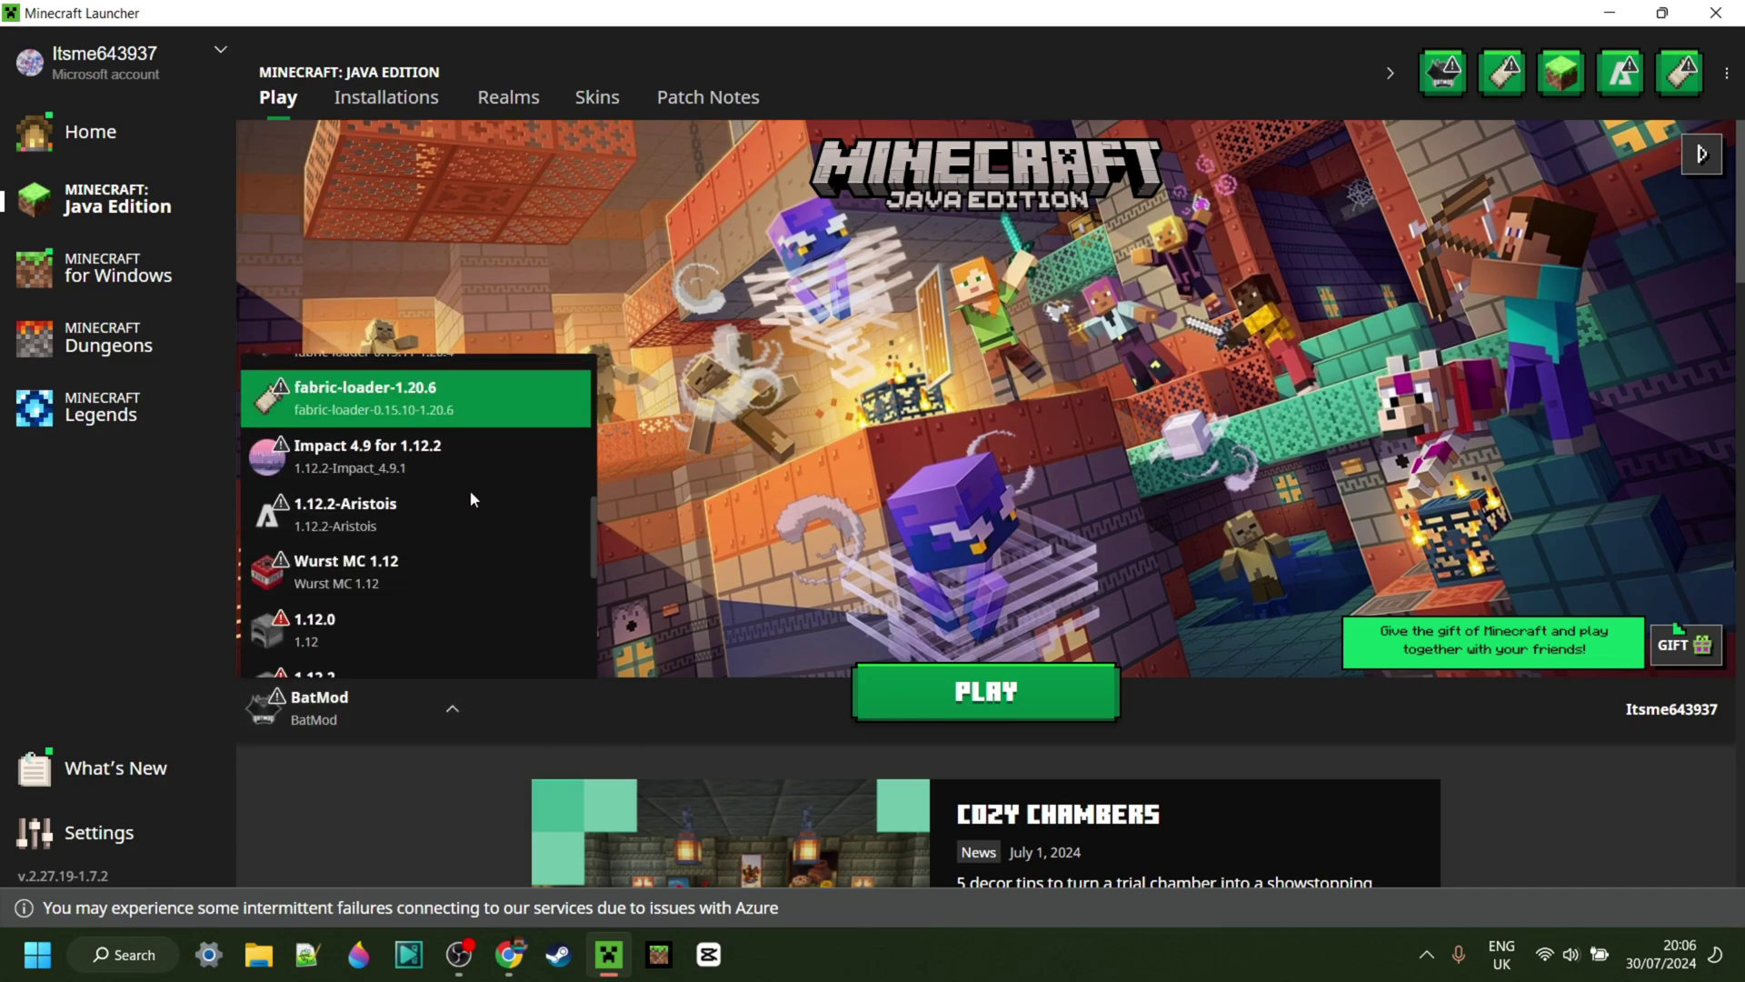
left_click(398, 113)
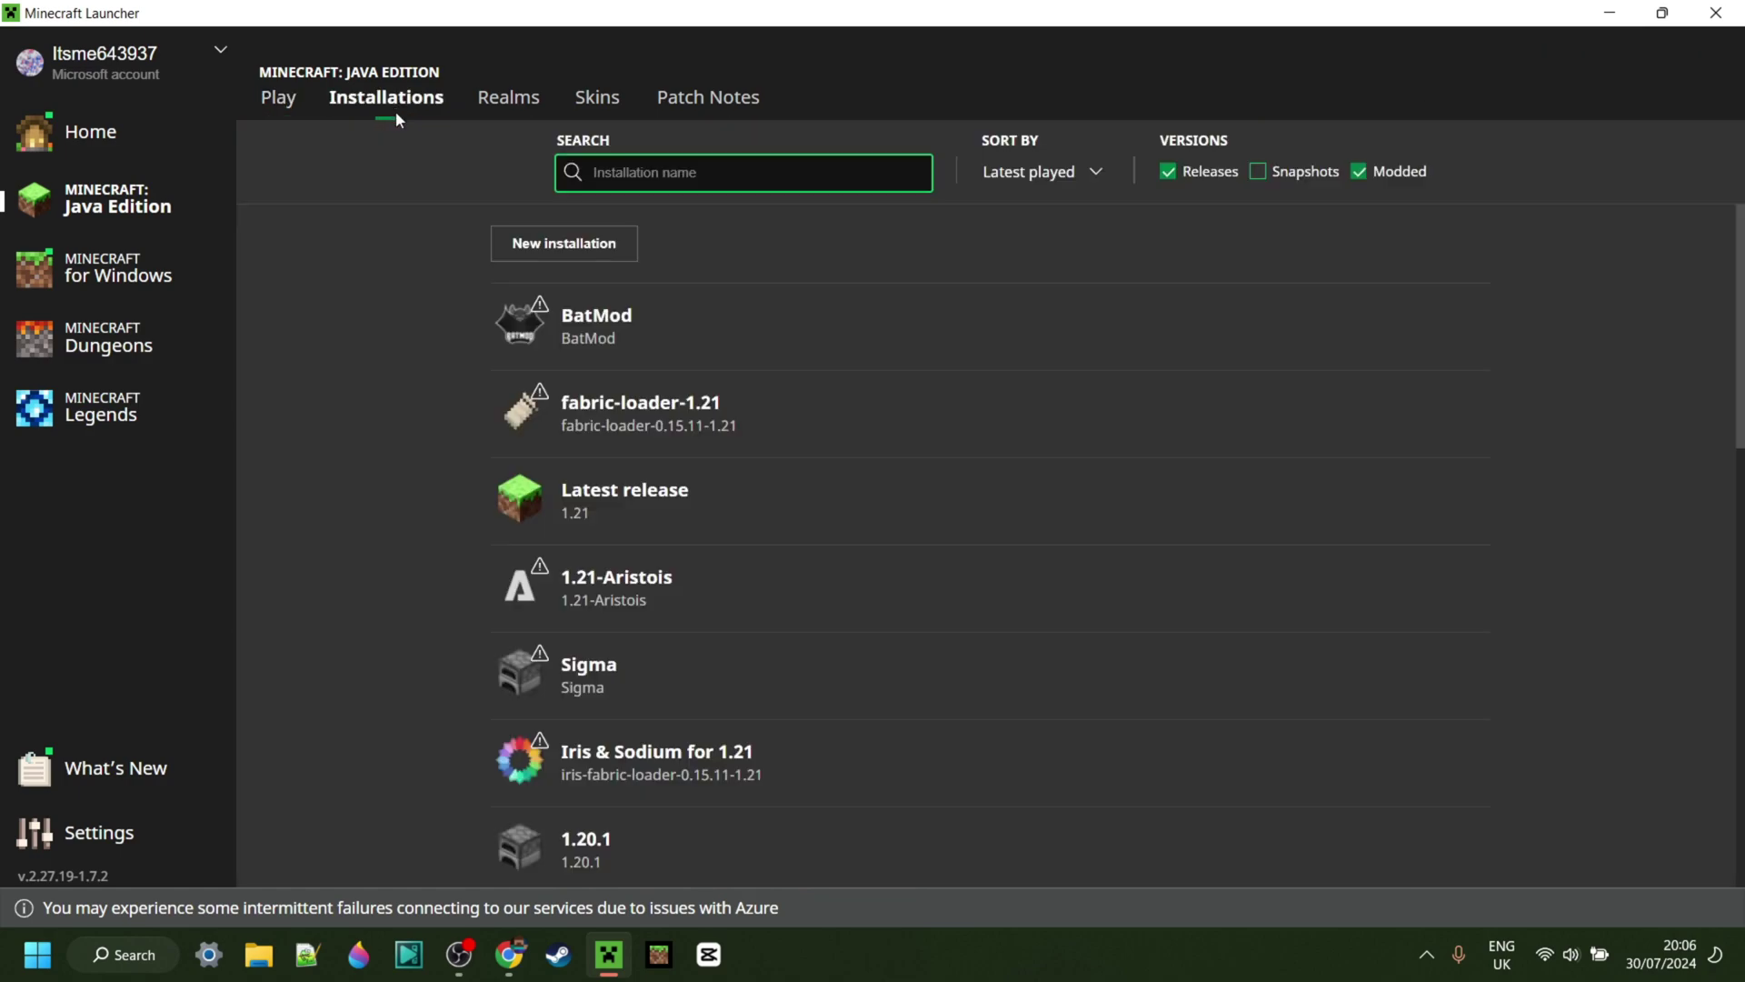
Step: Create a new installation named 'Doomsday 1.12.2' using version modified 1.12.2_DoomsDay
left_click(568, 255)
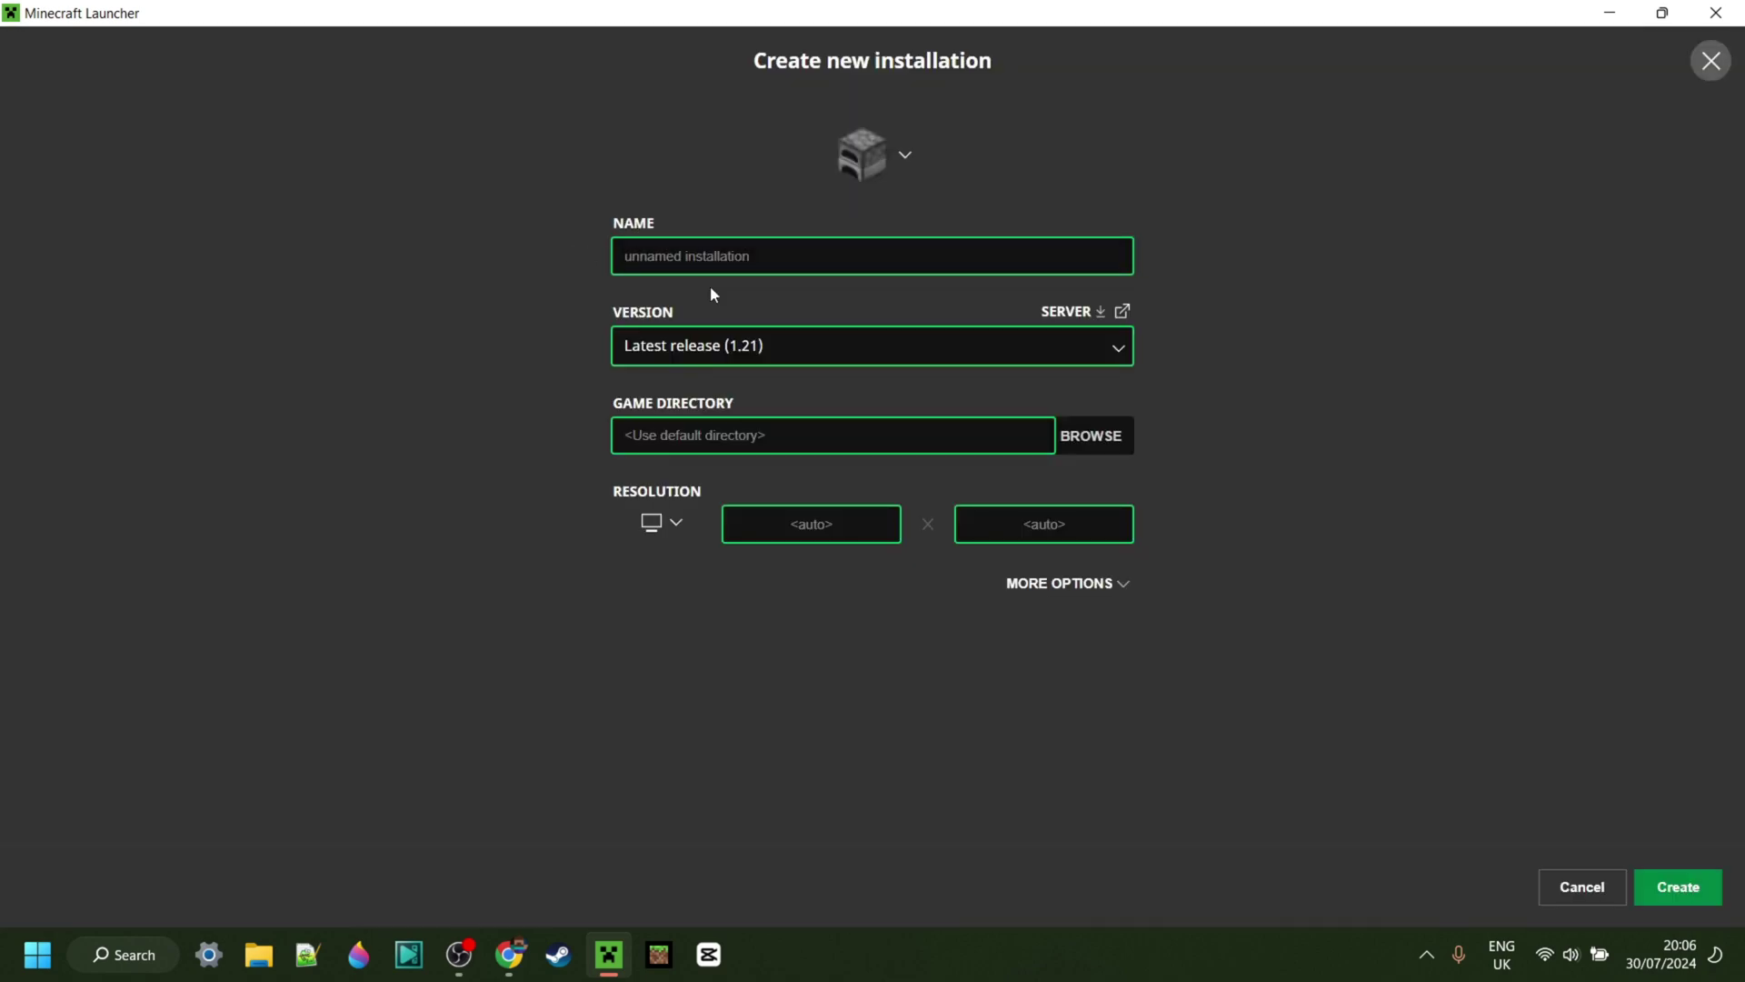
left_click(1118, 349)
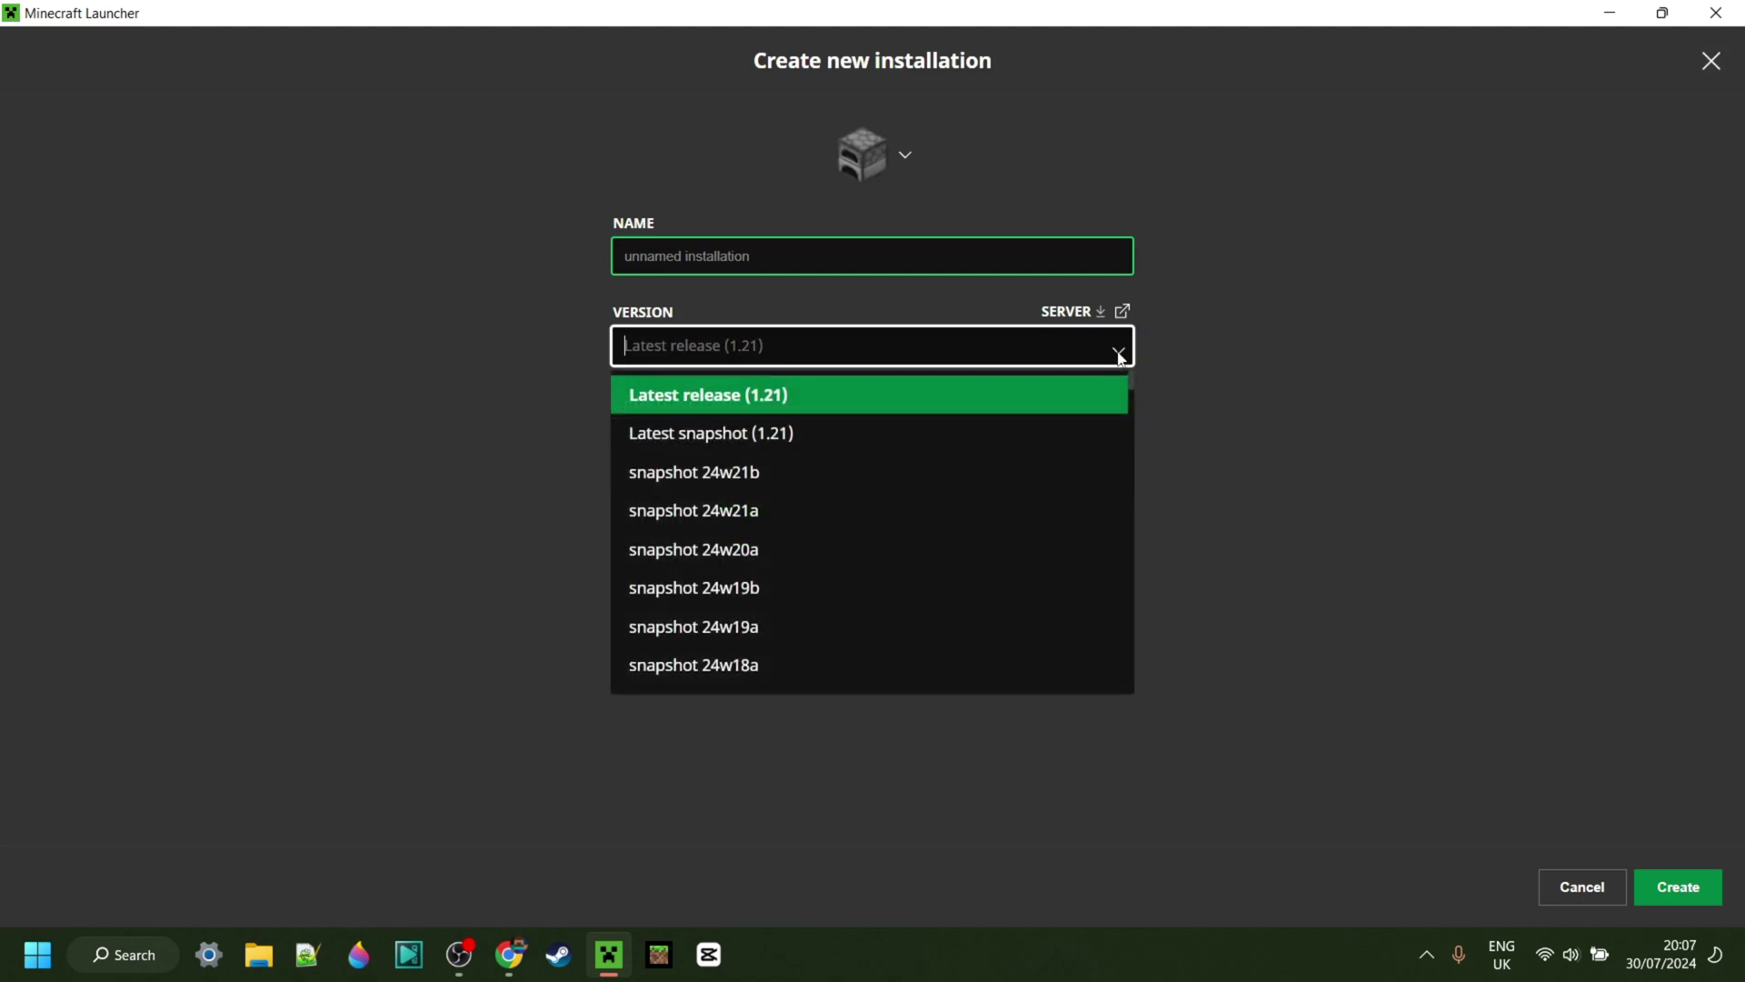
type("dooms")
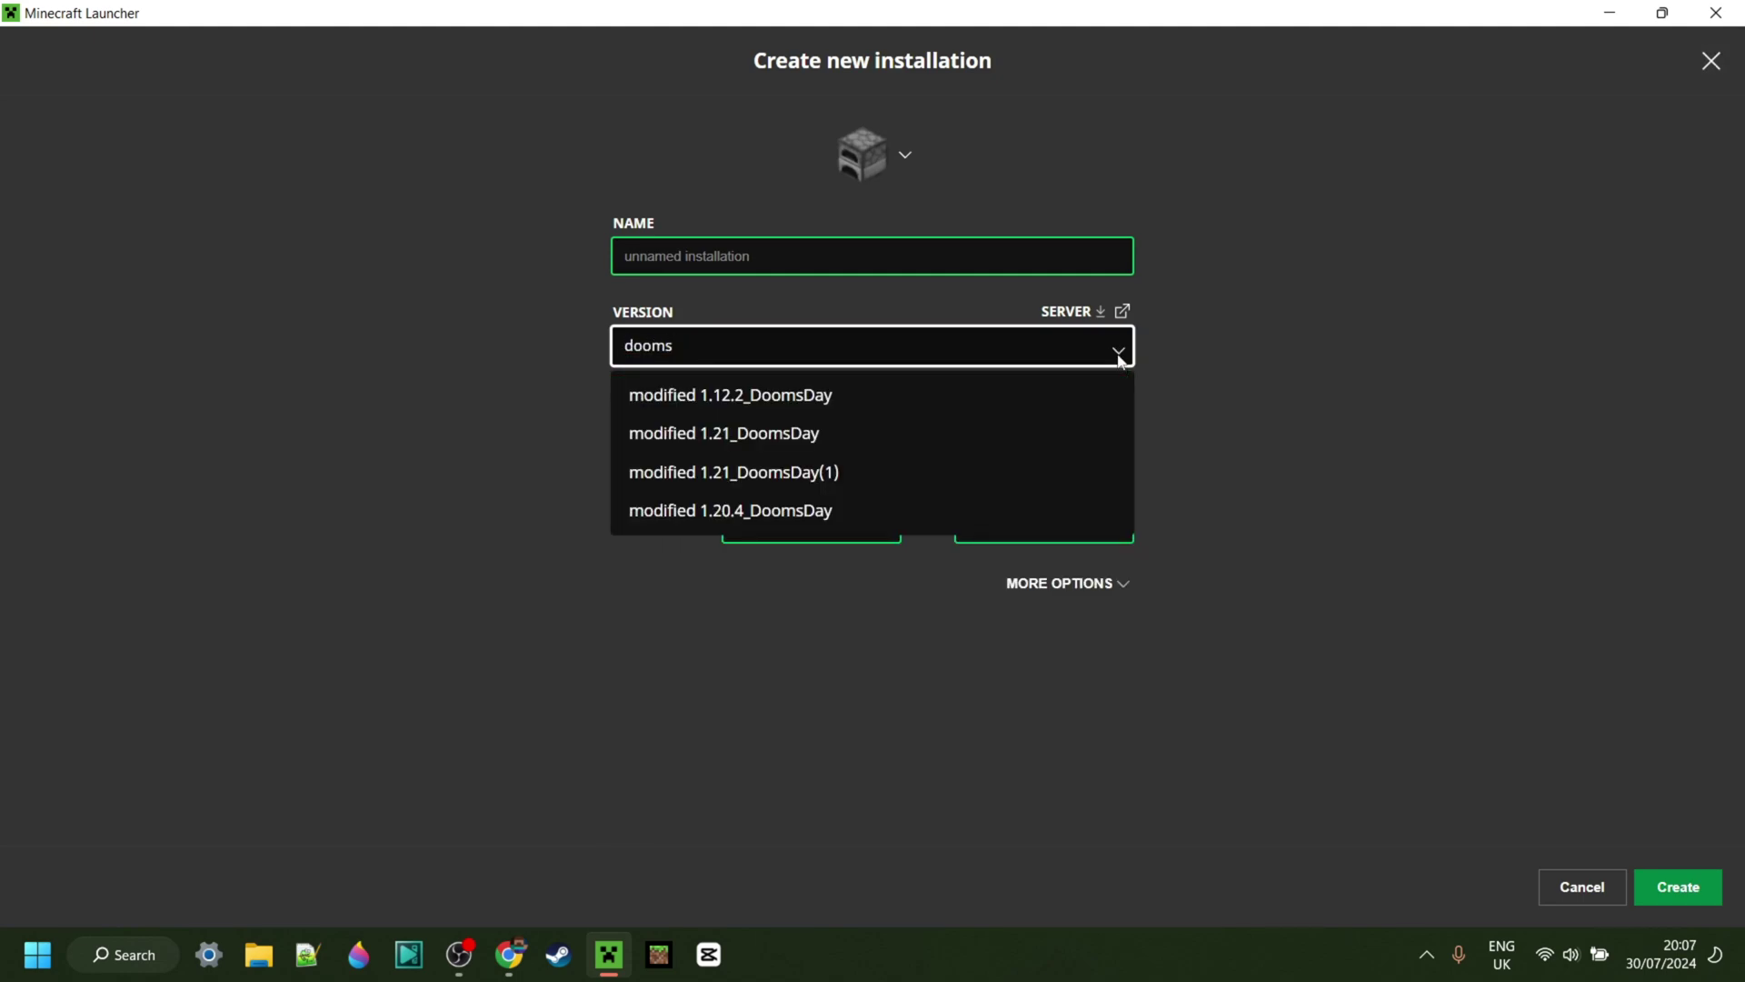
left_click(756, 404)
left_click(789, 249)
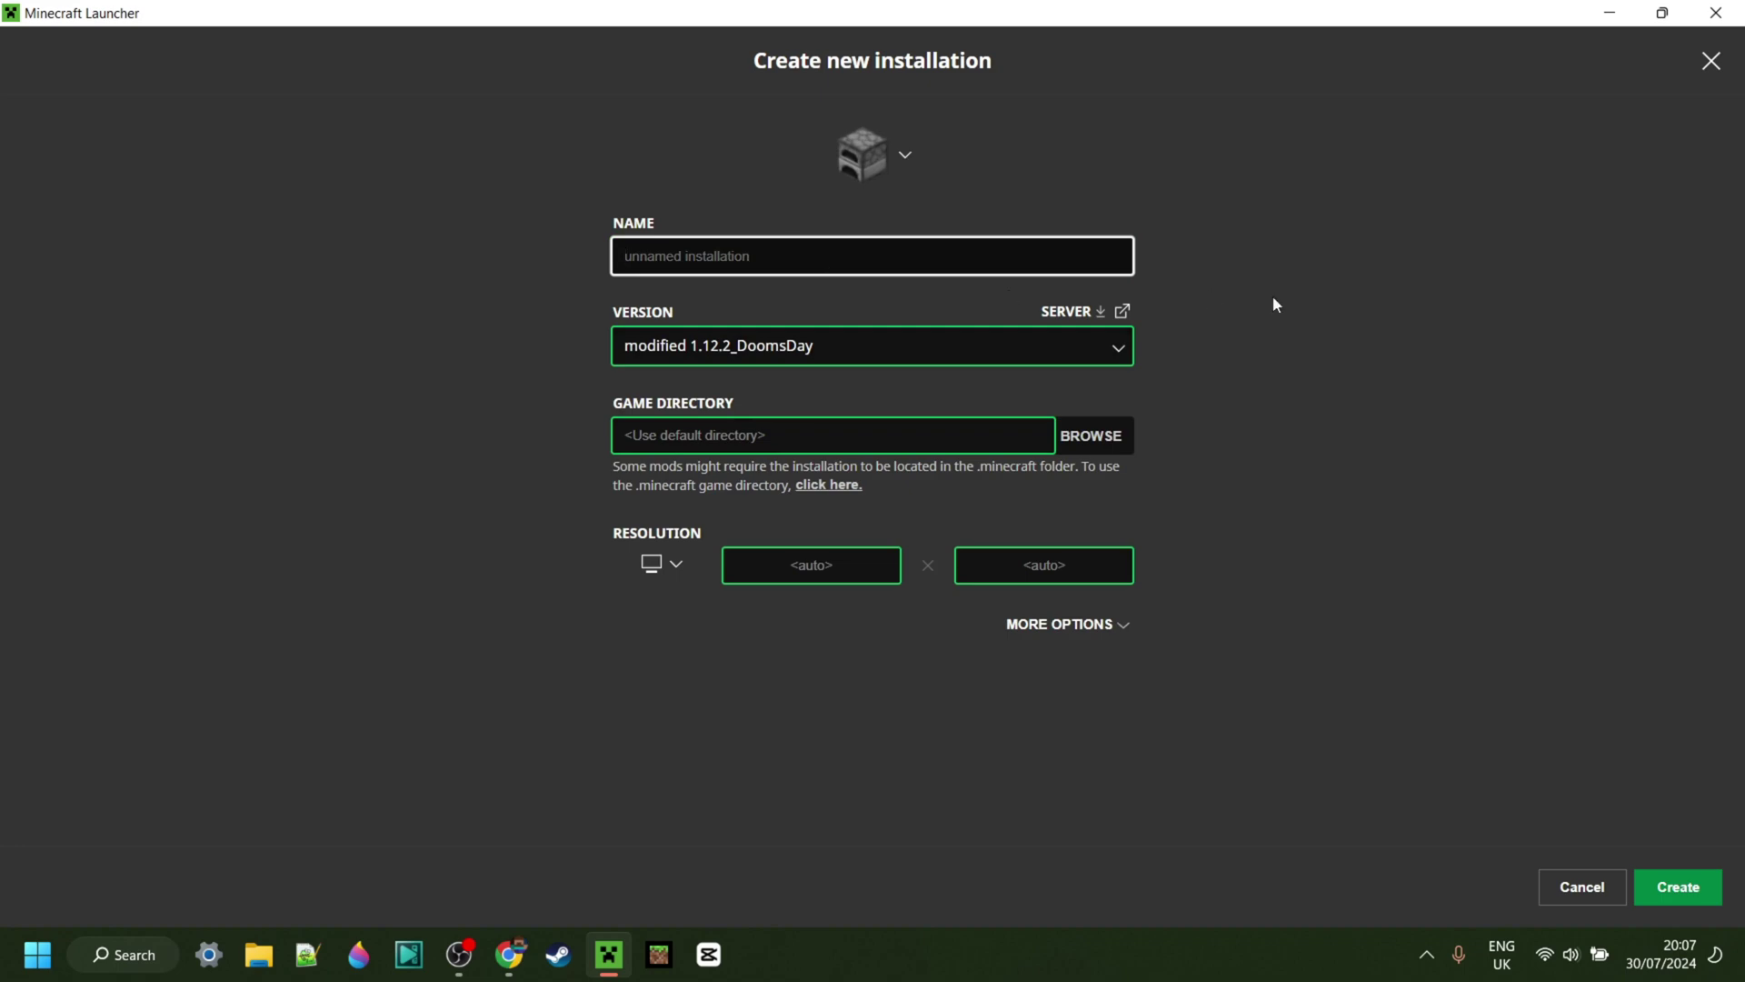
type("Doomsday 1.12.2")
left_click(1677, 887)
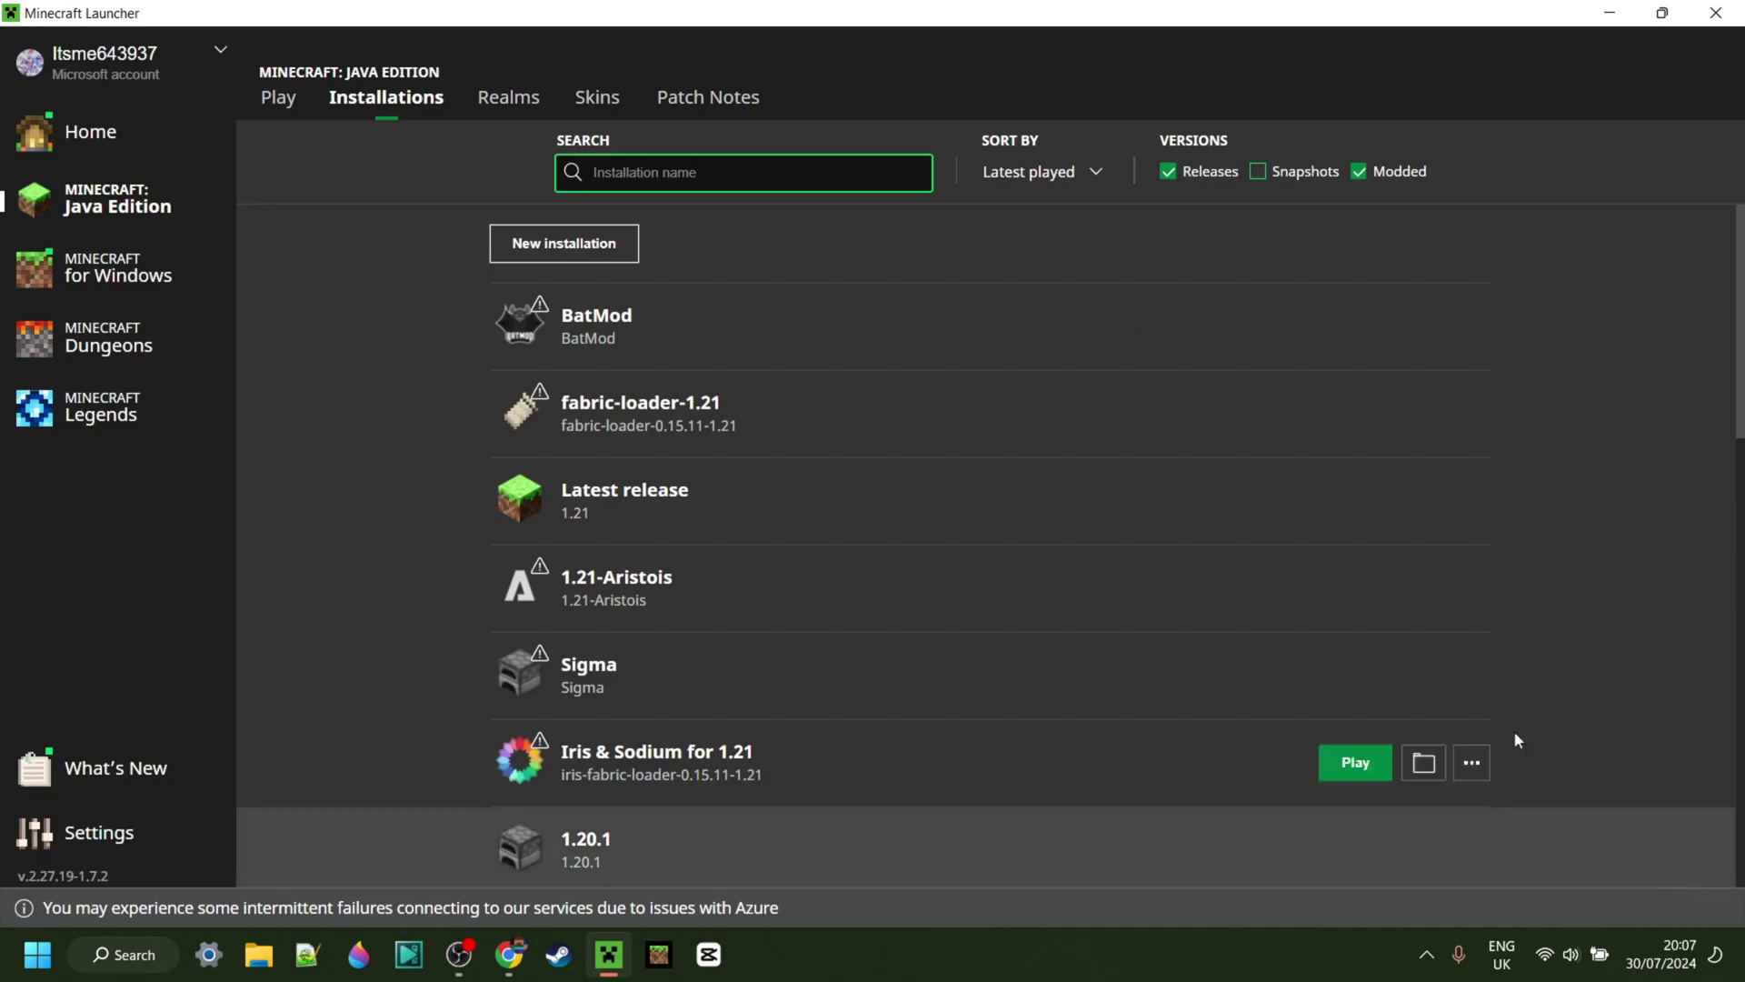
Step: Select the Doomsday 1.12.2 installation on the Play page
left_click(278, 98)
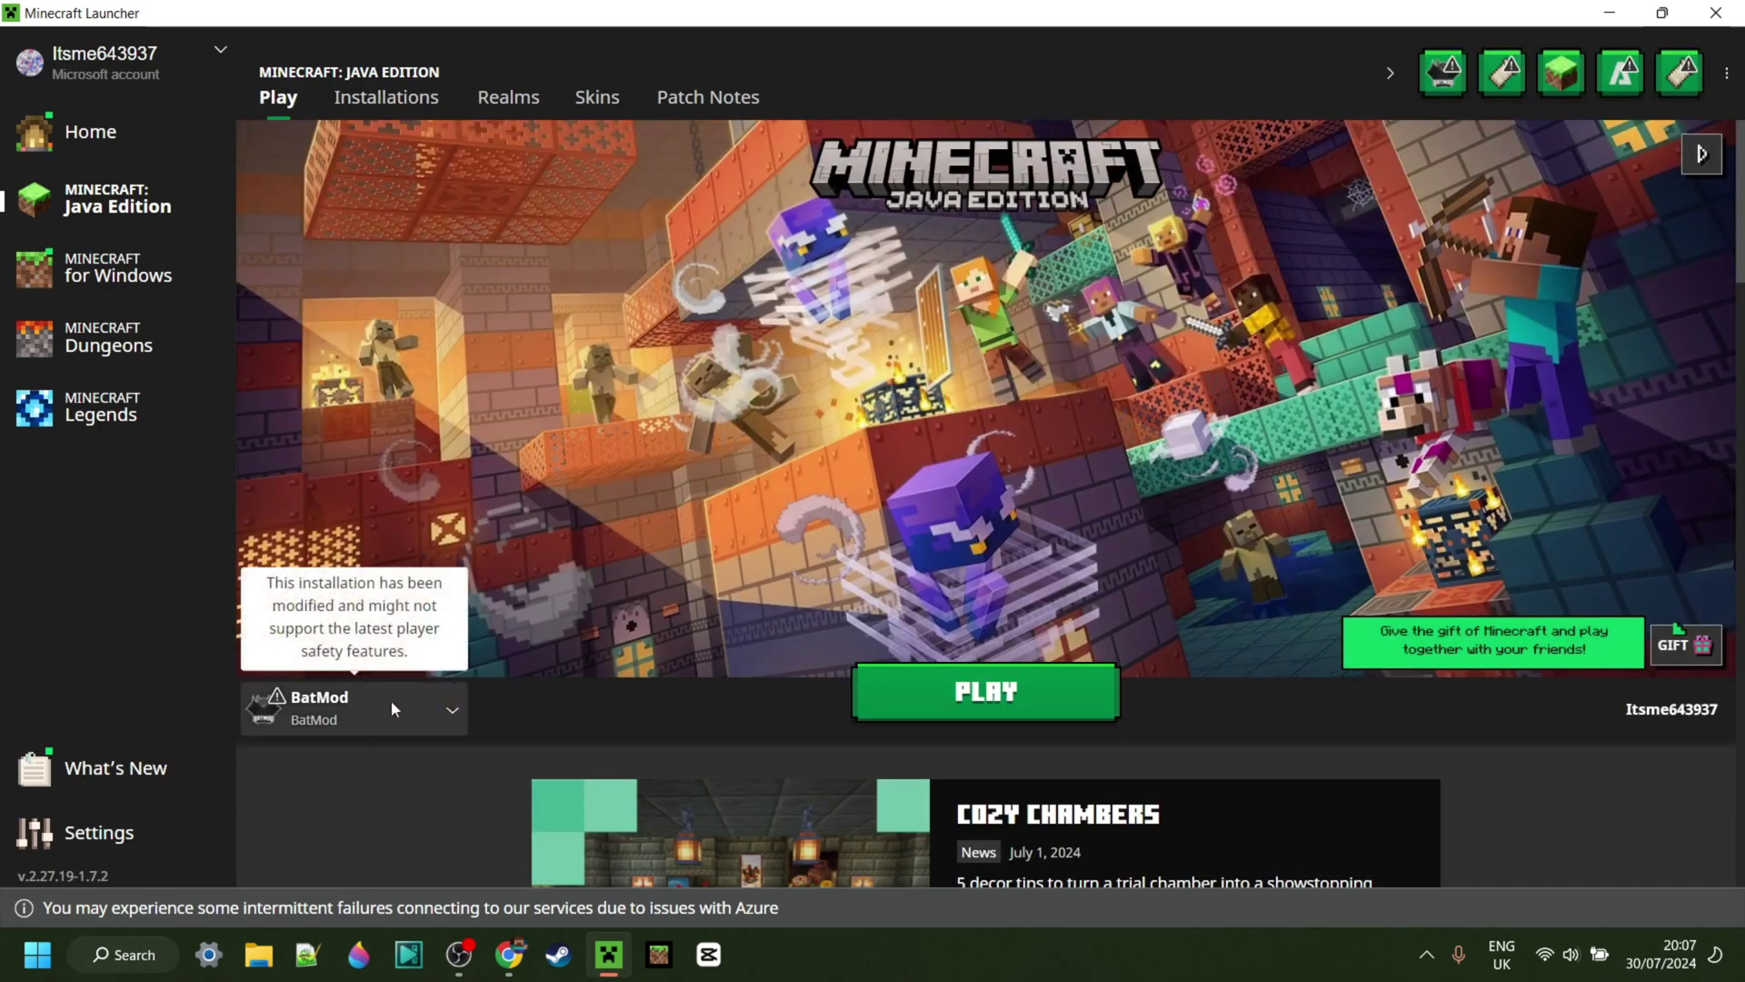
left_click(394, 712)
scroll(520, 465, "down", 10)
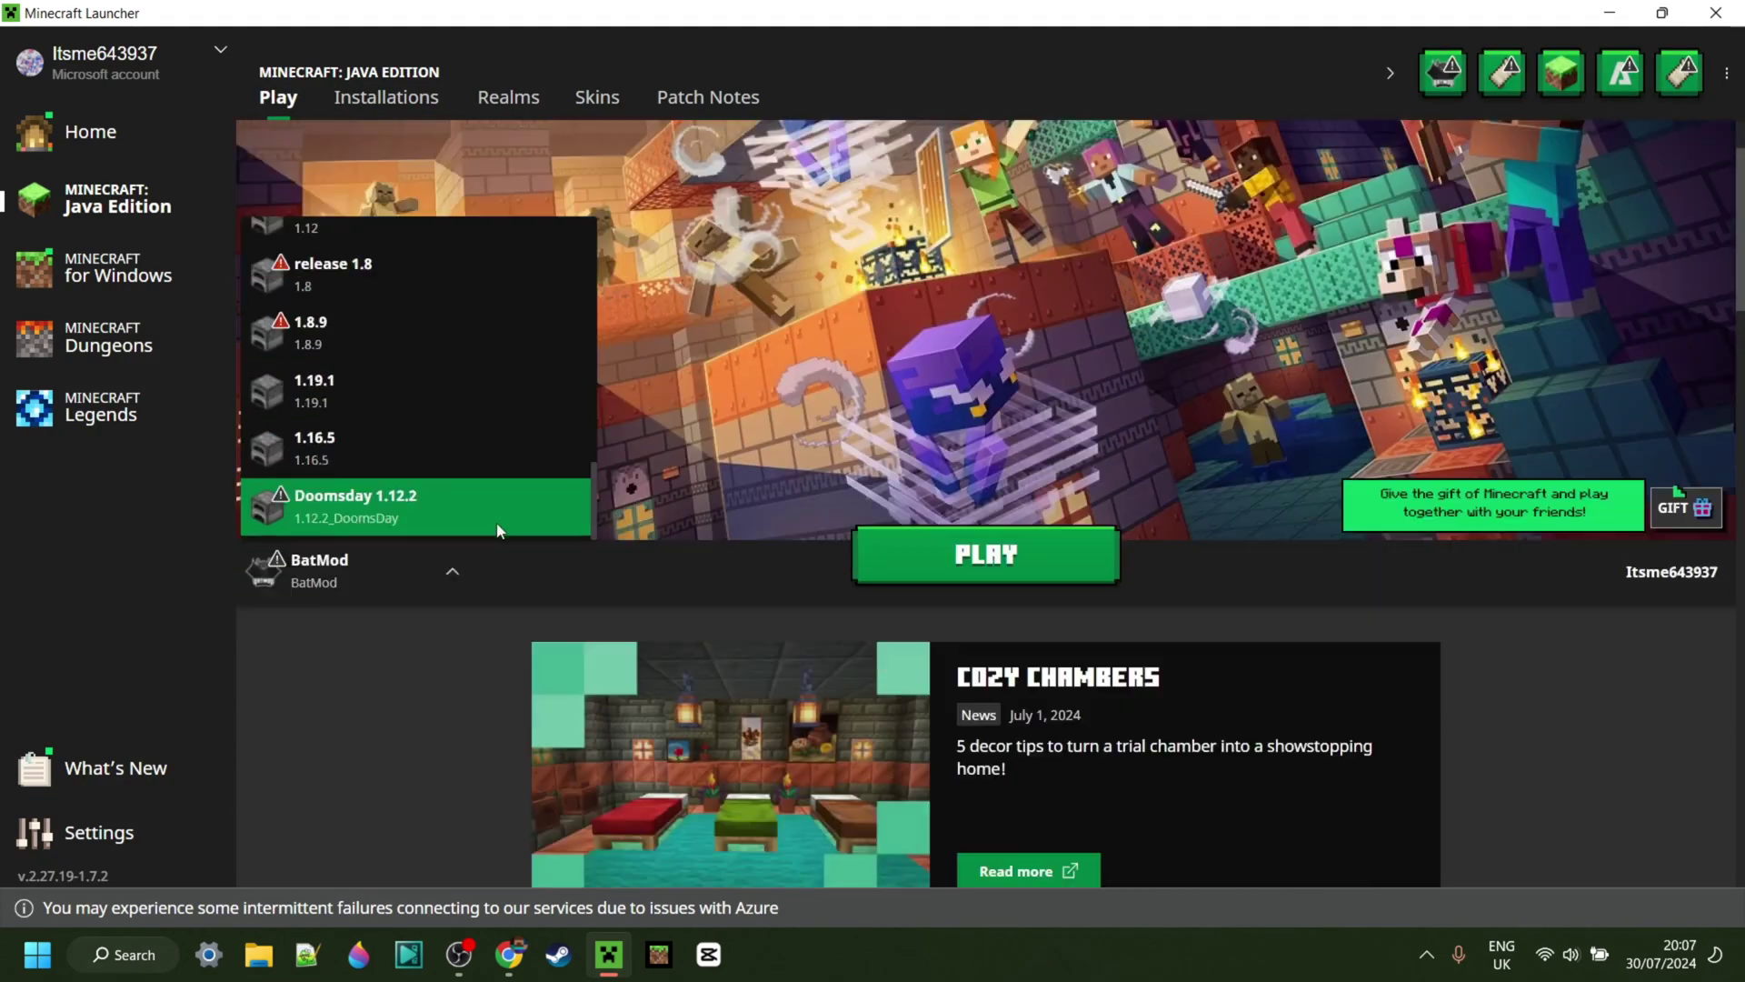
scroll(498, 532, "down", 3)
scroll(454, 546, "up", 3)
scroll(446, 590, "down", 3)
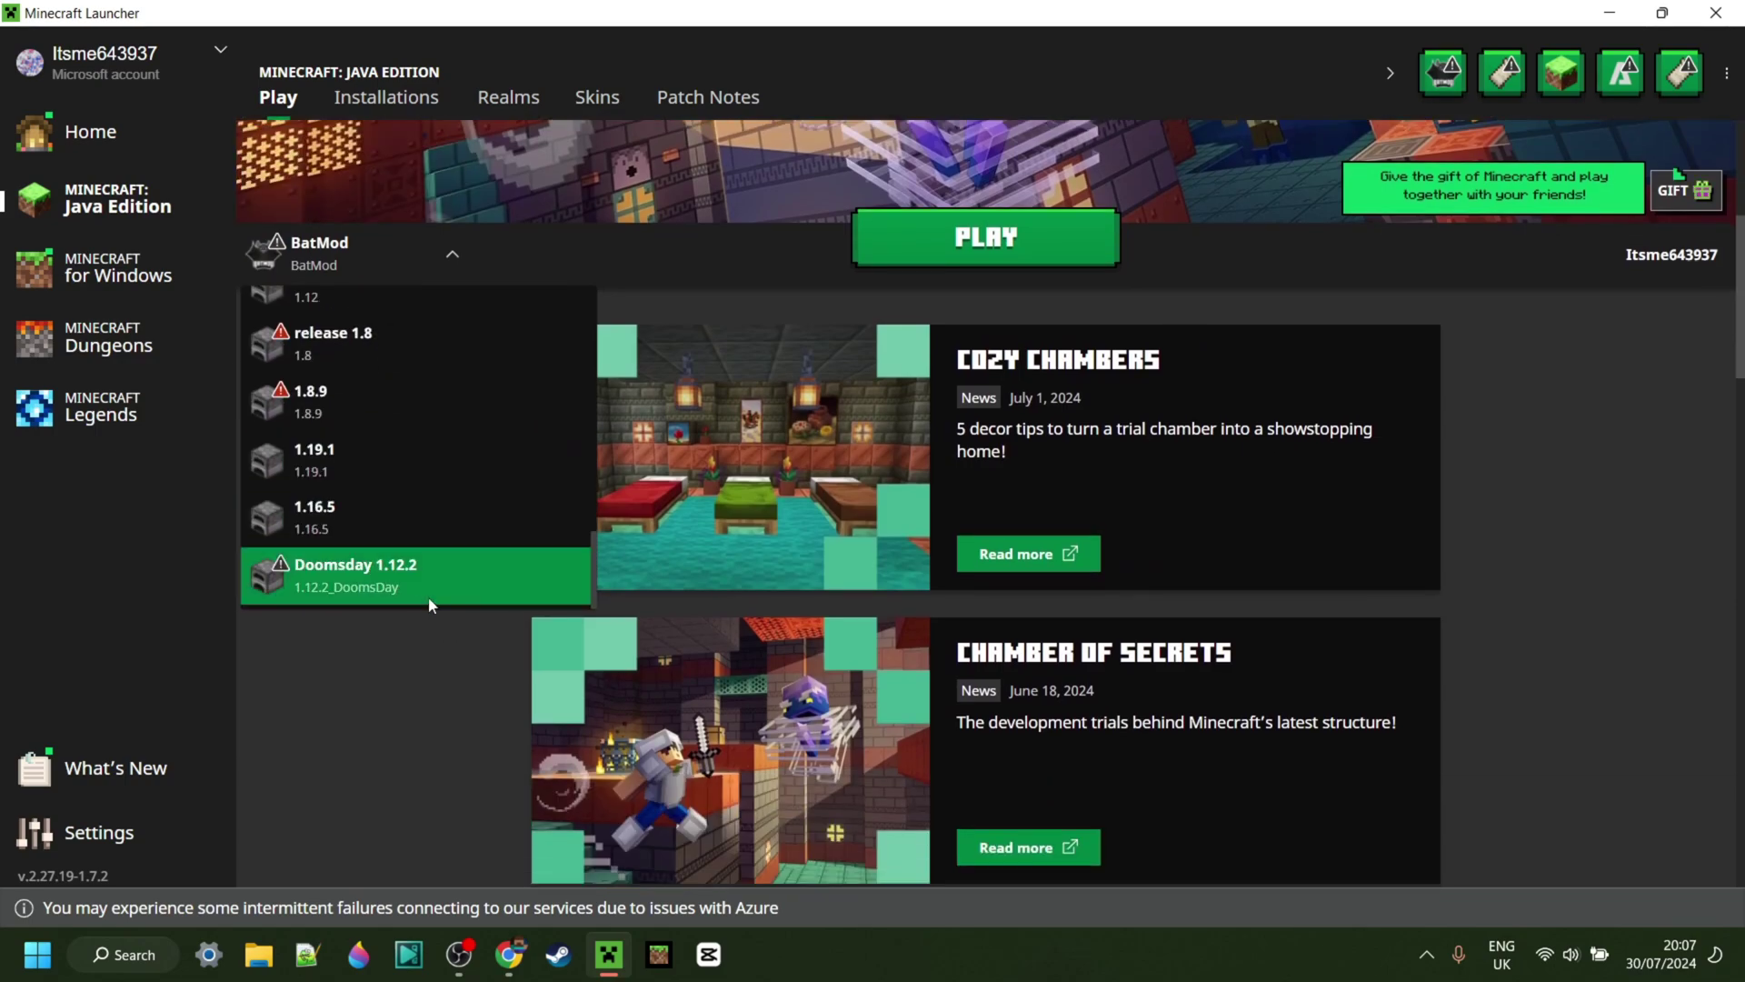
left_click(390, 584)
scroll(398, 578, "up", 5)
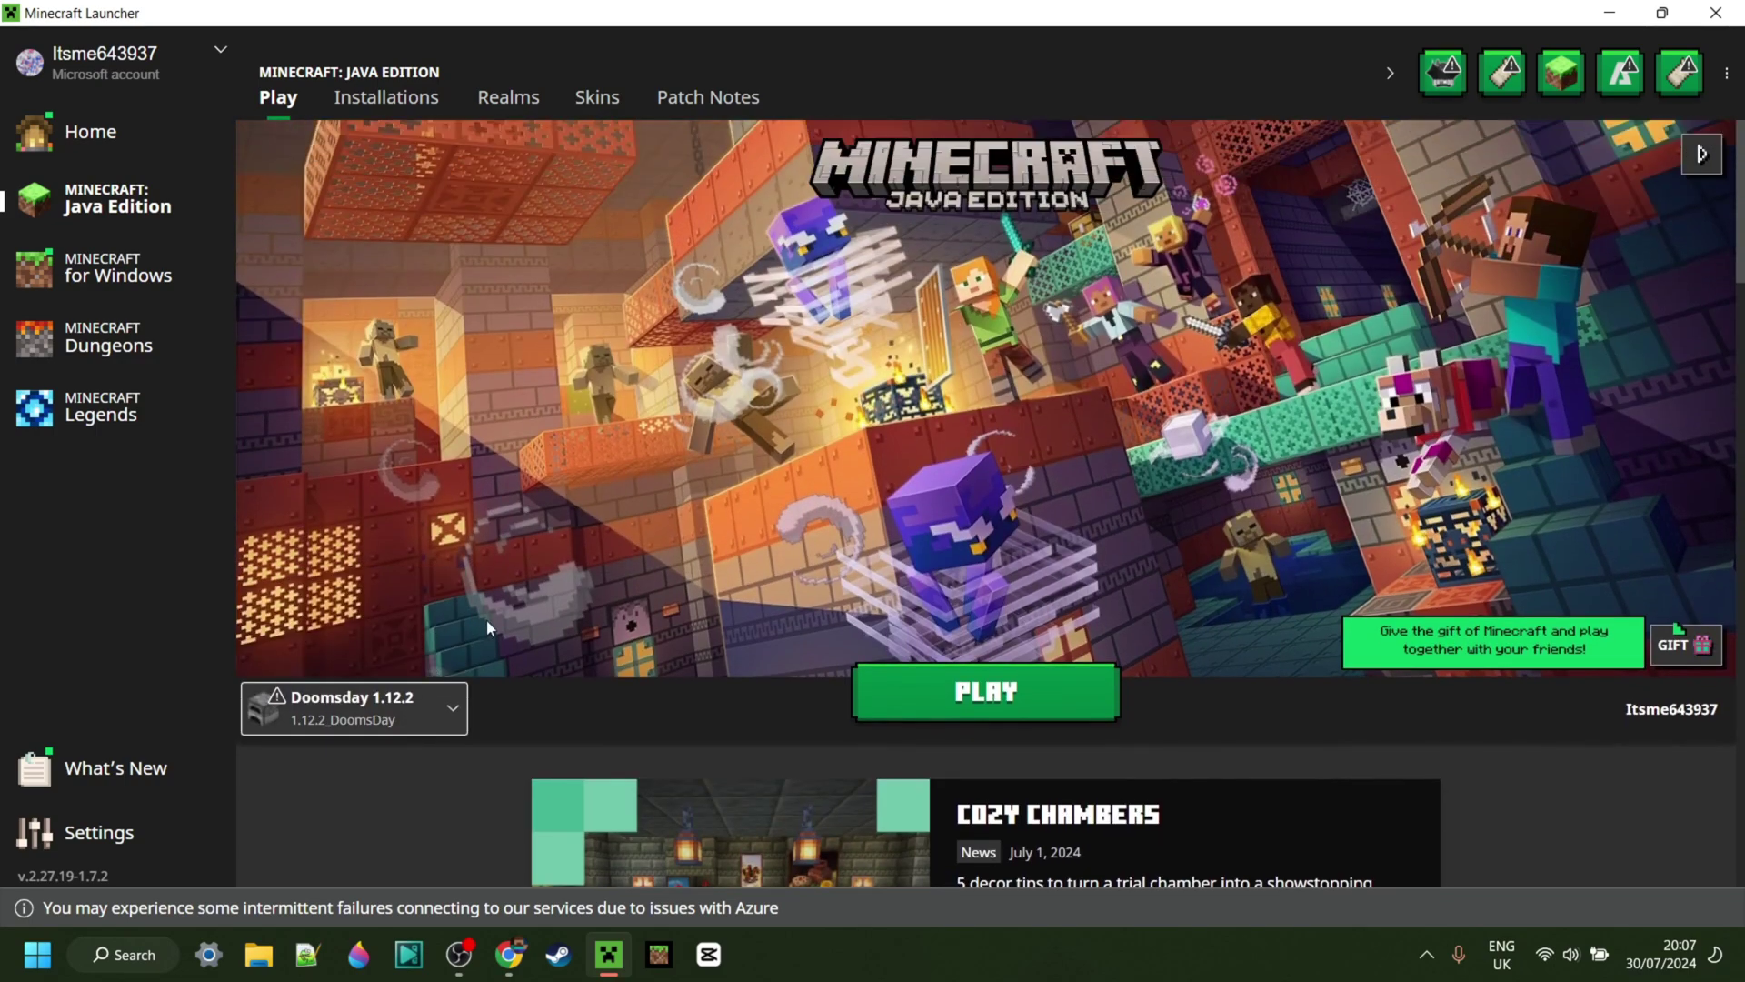
Step: Launch Doomsday 1.12.2, accepting the modified-installation risk warning
left_click(1017, 685)
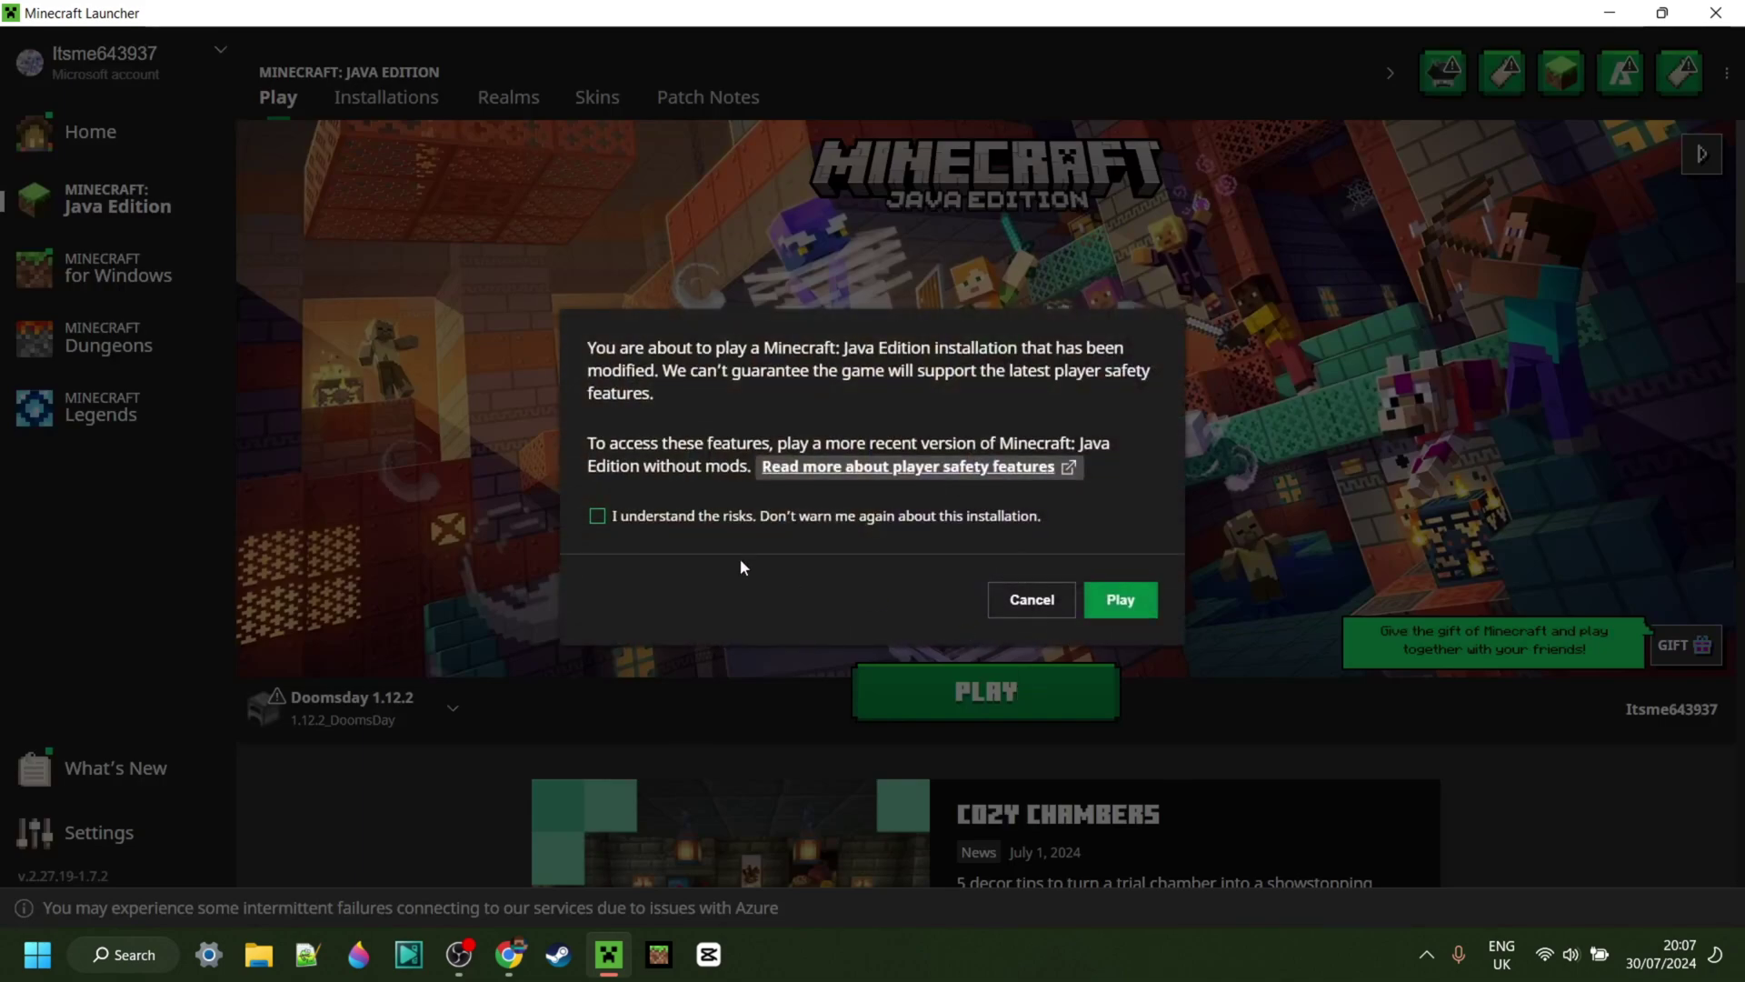
left_click(598, 518)
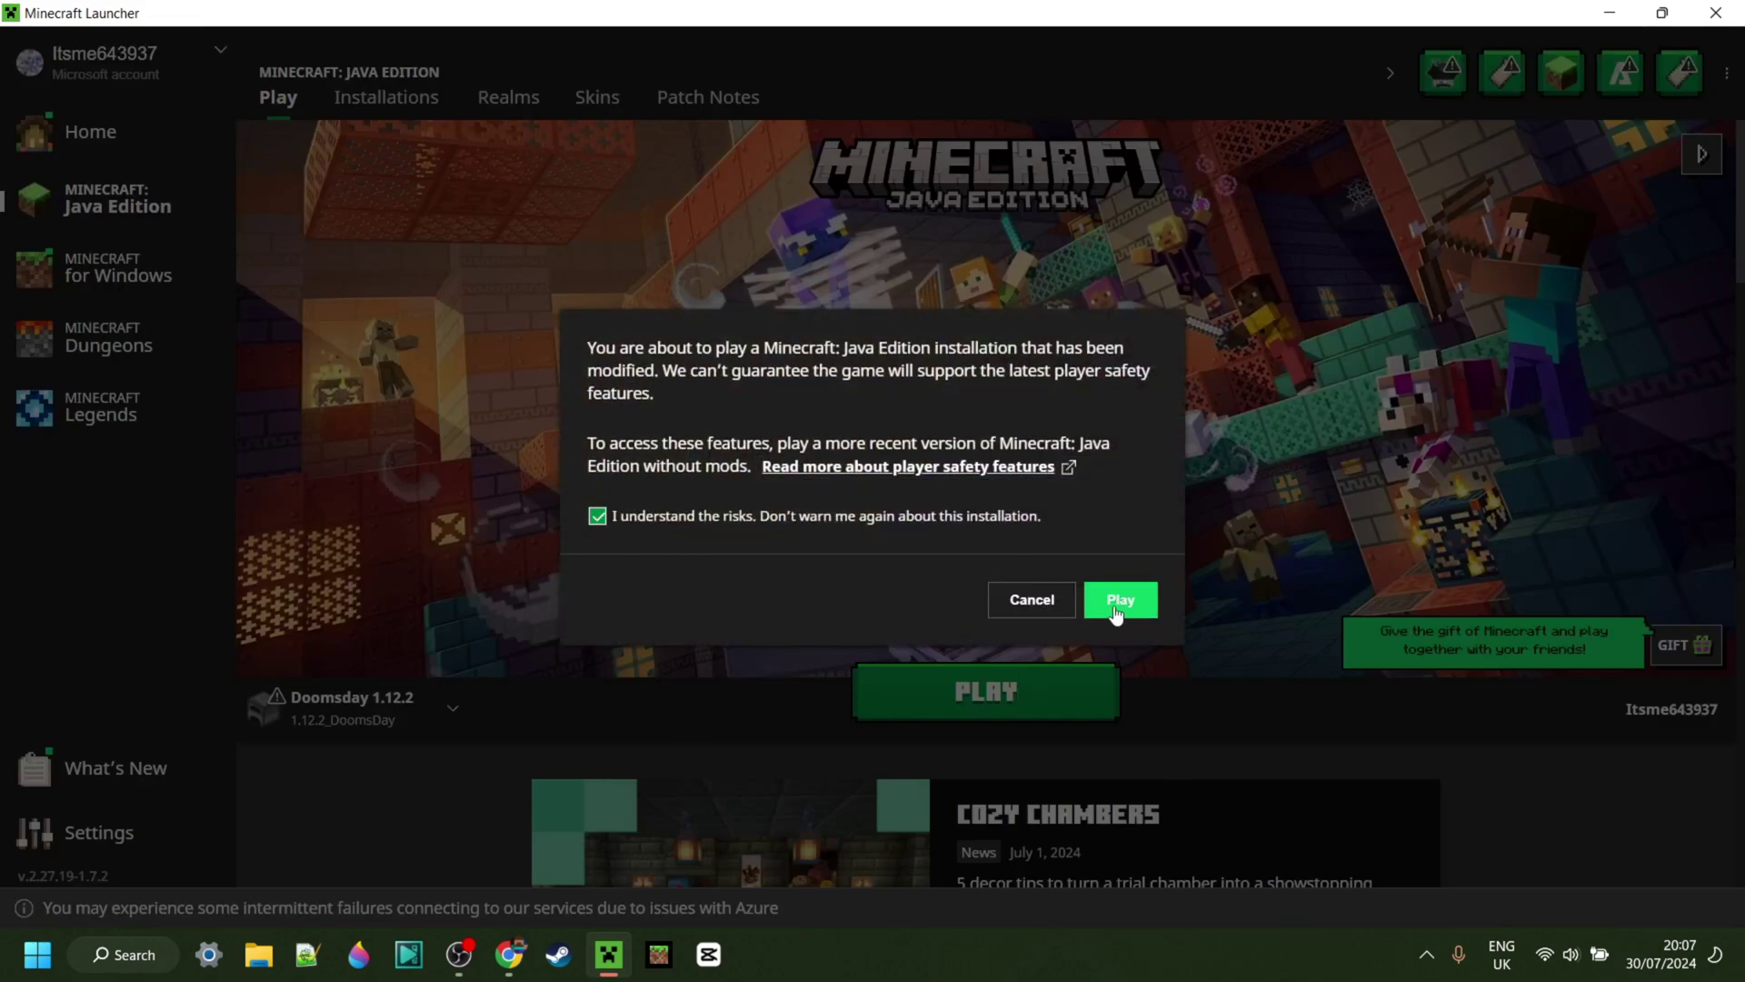
left_click(1119, 601)
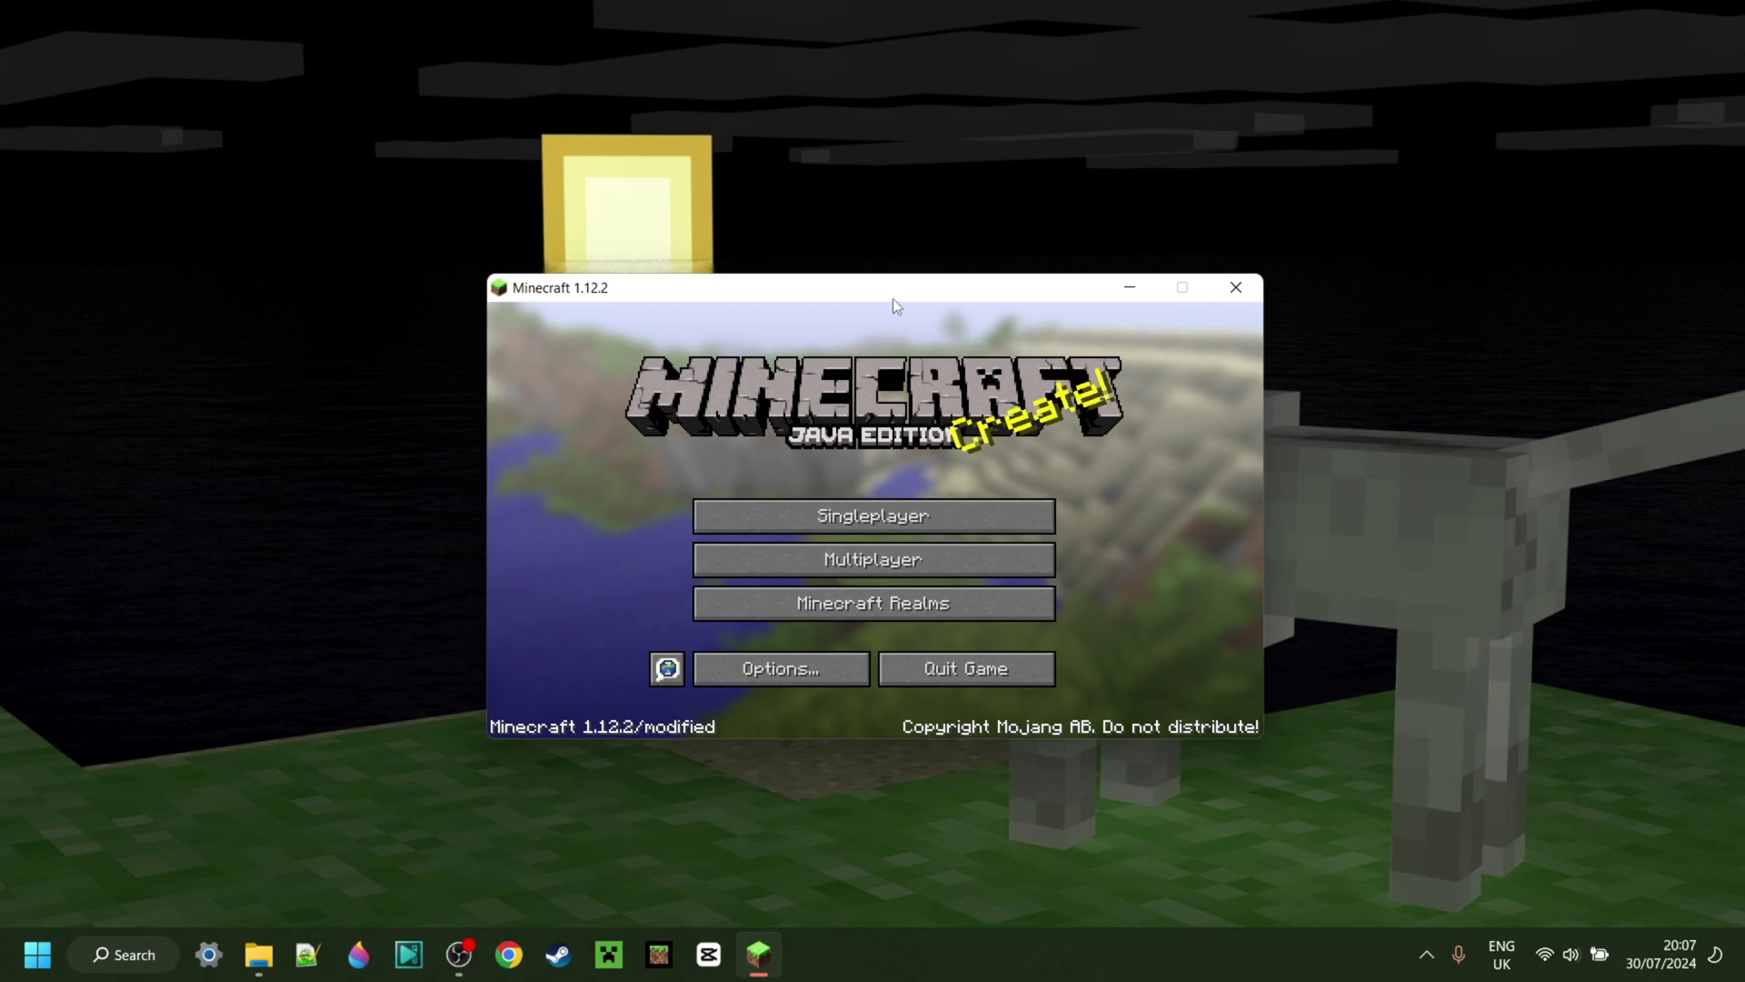
Step: Move the game window aside and load the 1.12.2 singleplayer world
left_click_drag(893, 306, 1176, 190)
left_click(1163, 400)
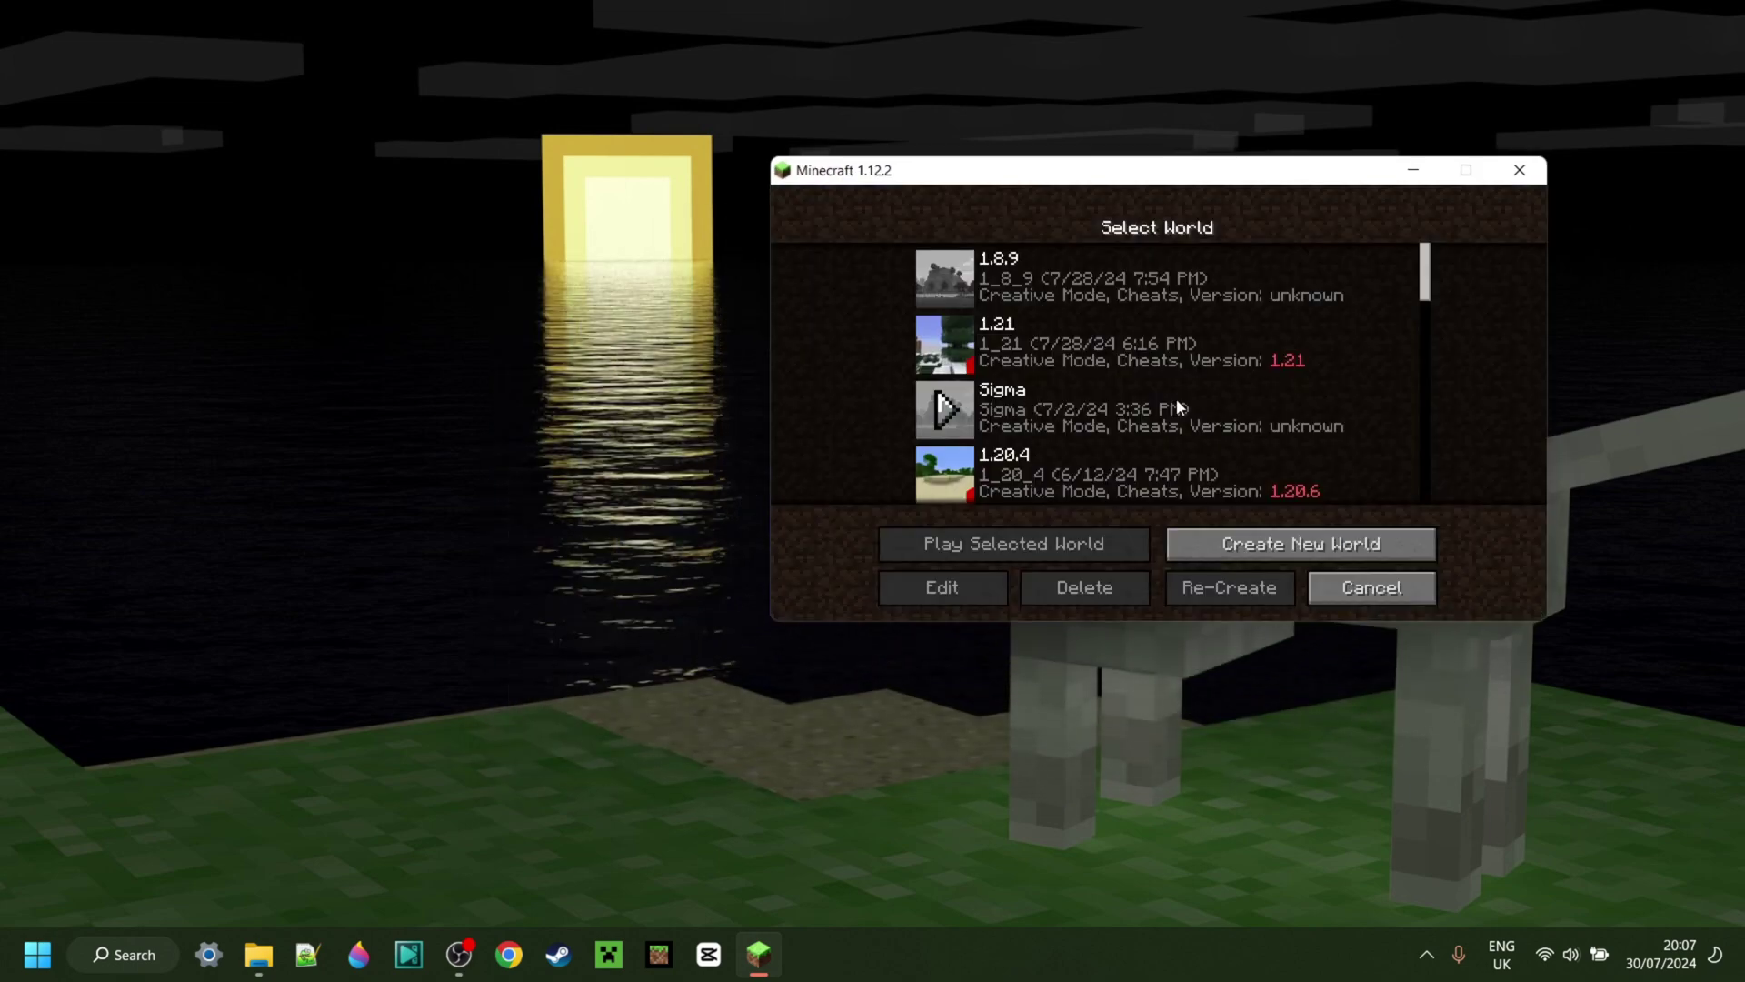
scroll(1176, 309, "down", 9)
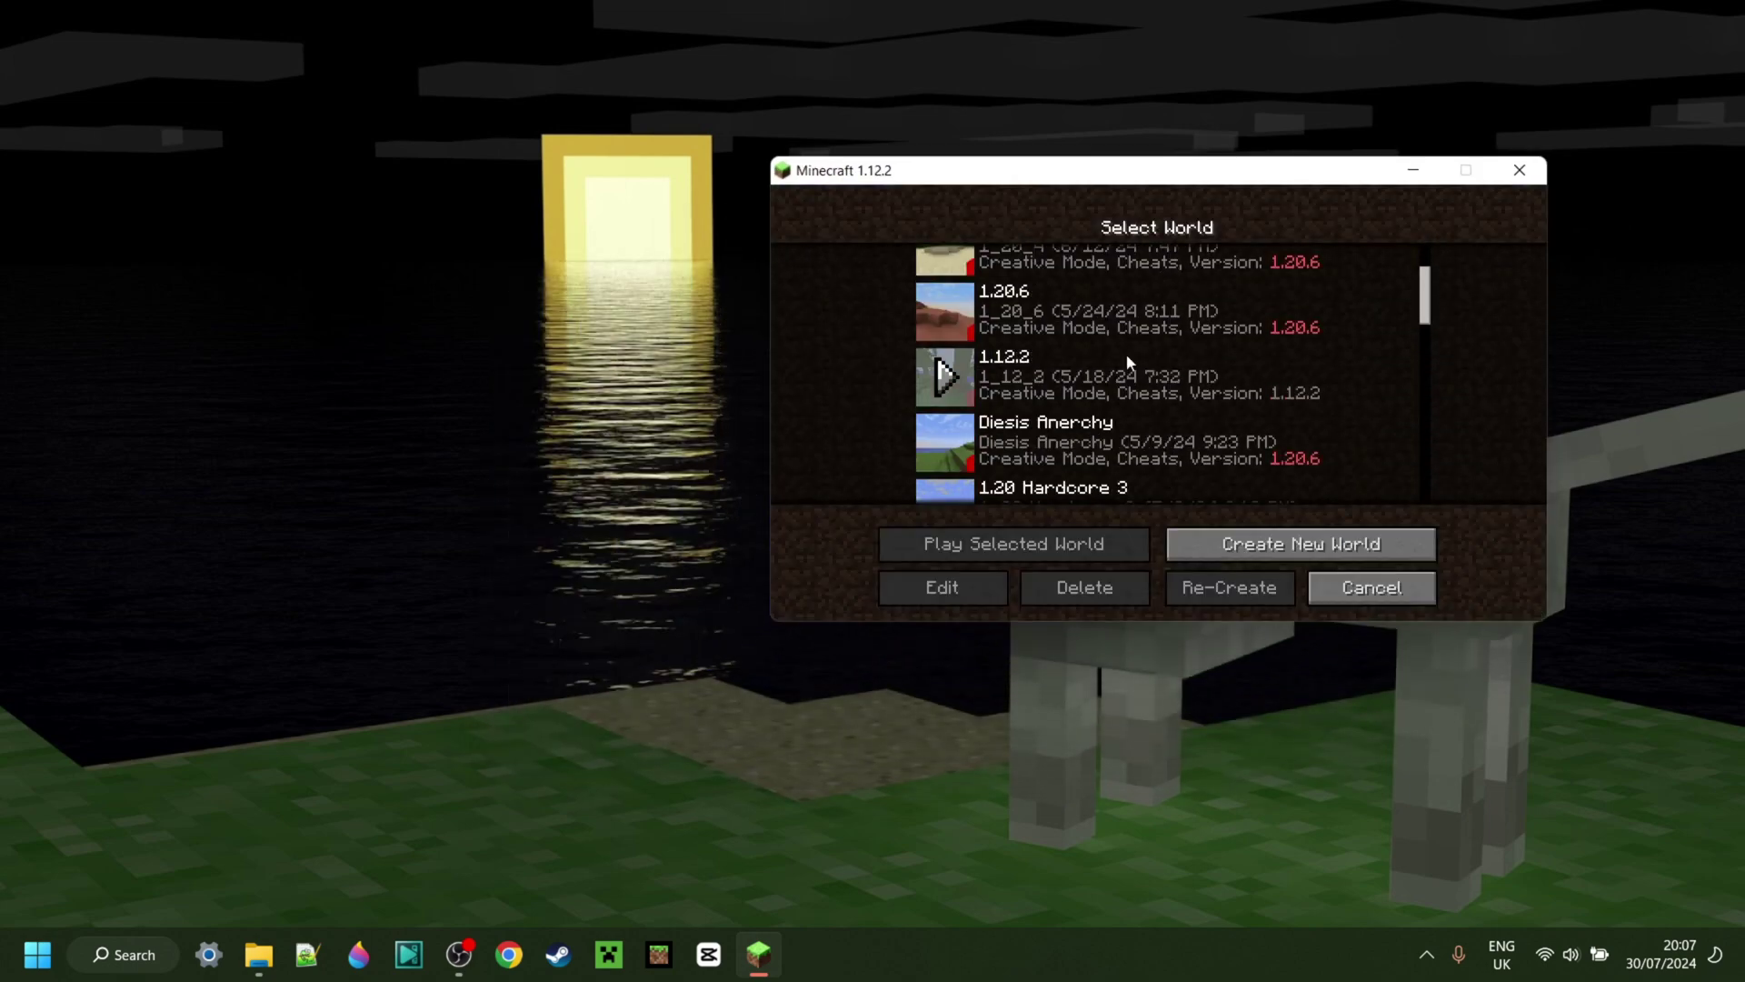
left_click(947, 311)
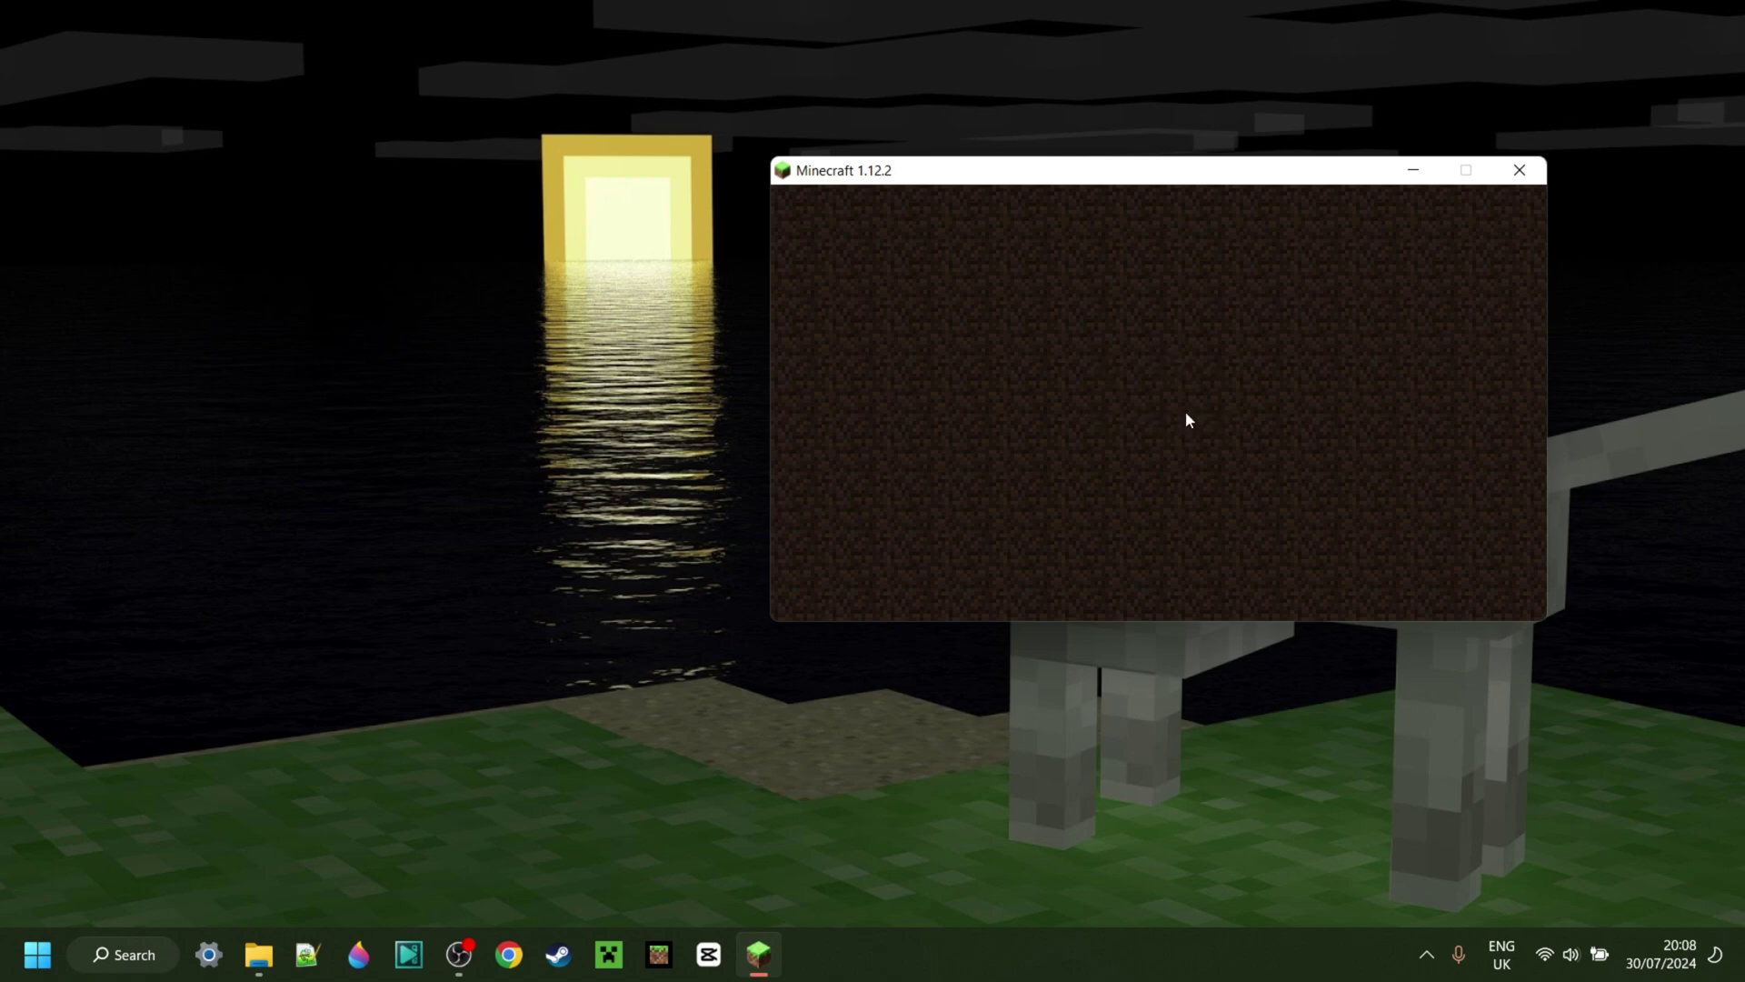
Step: Walk toward the jungle and briefly open the DoomsDay module menu
key("w")
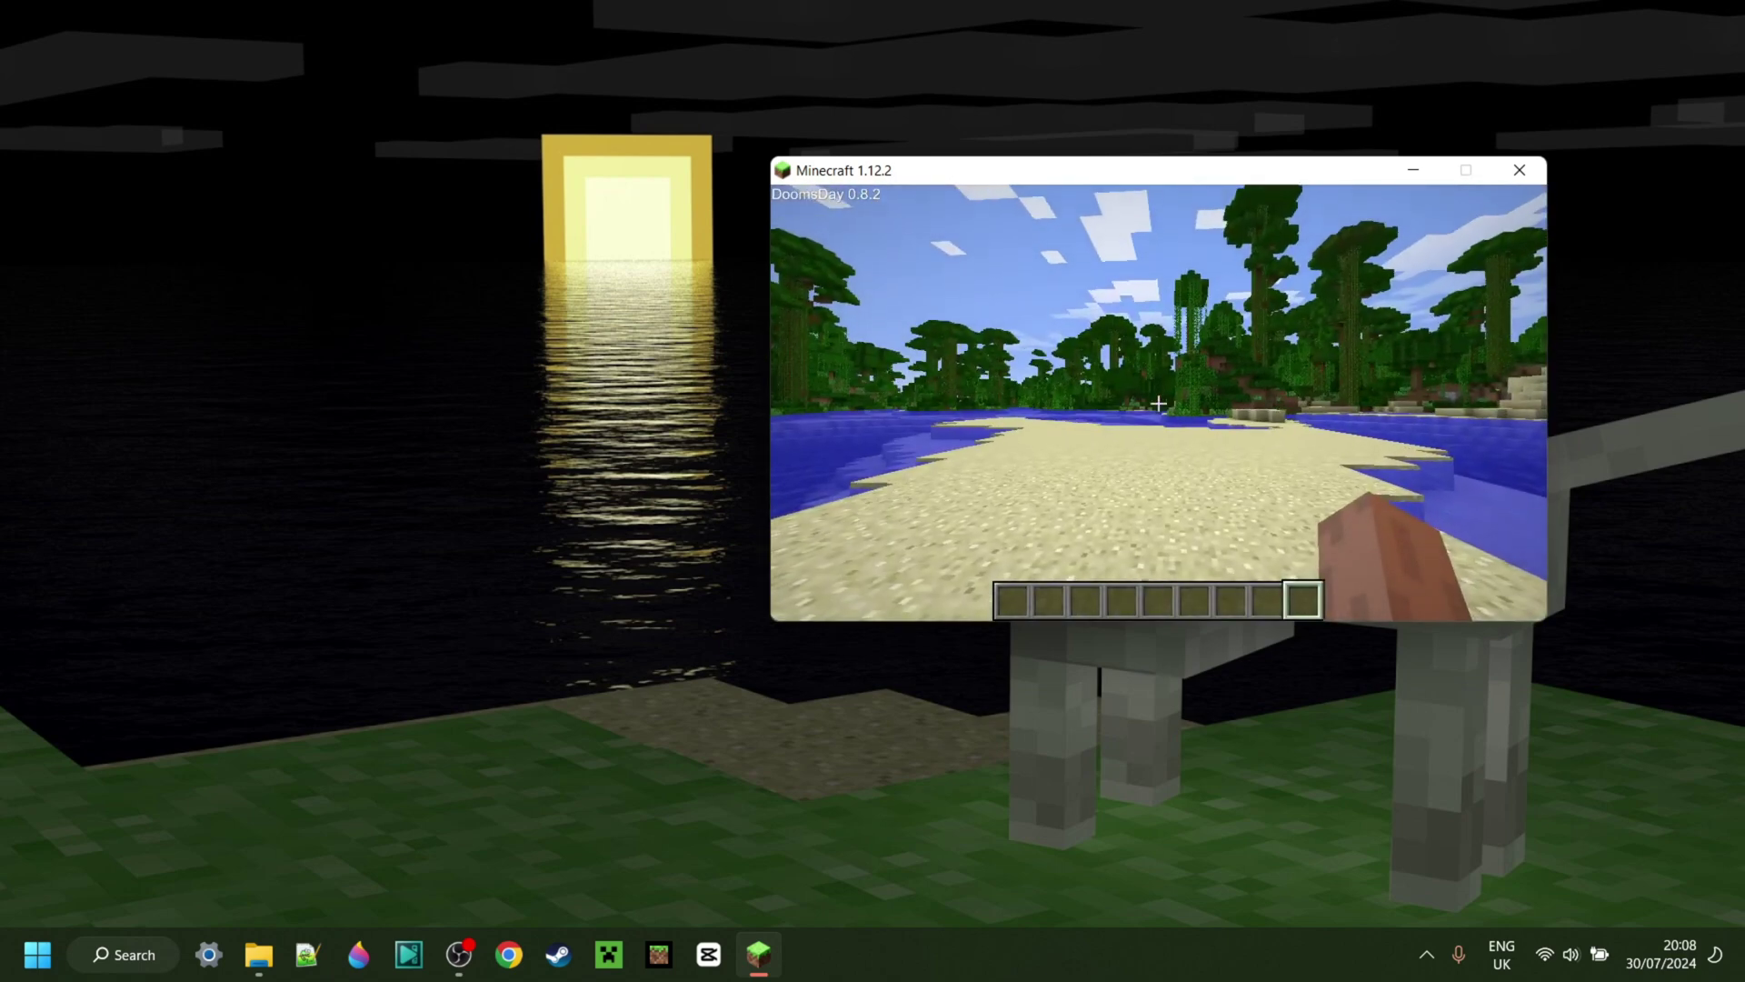
key("w")
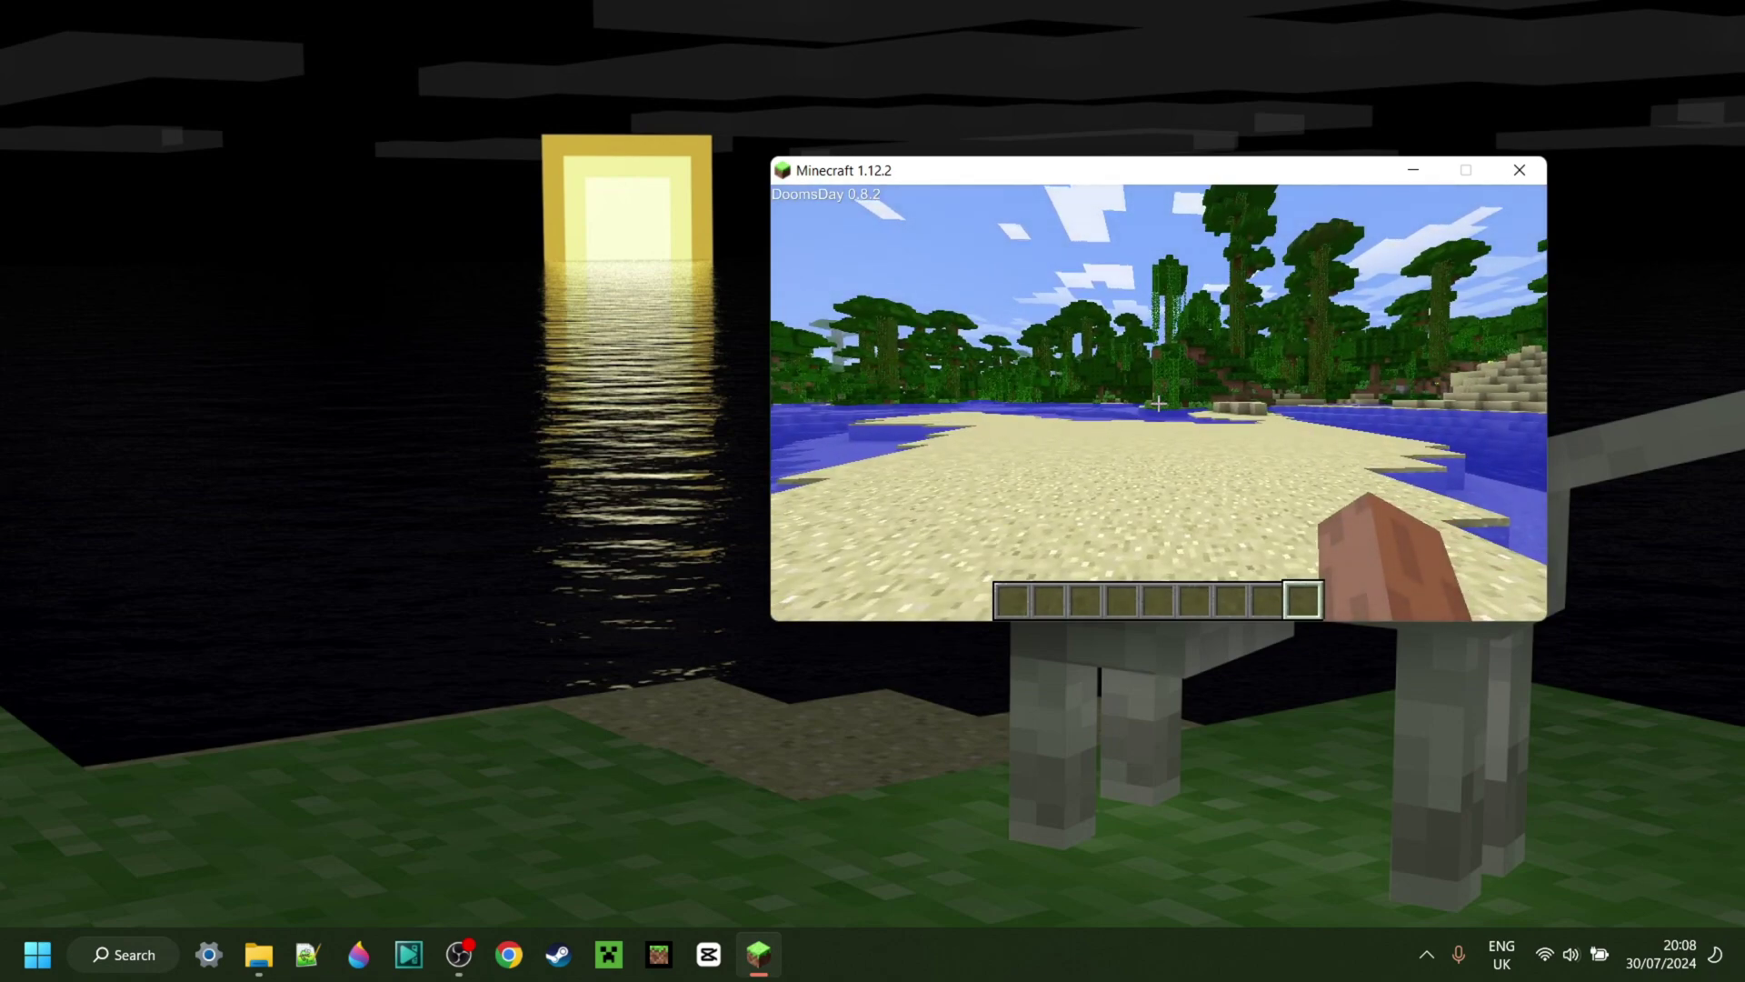
key("Shift_R")
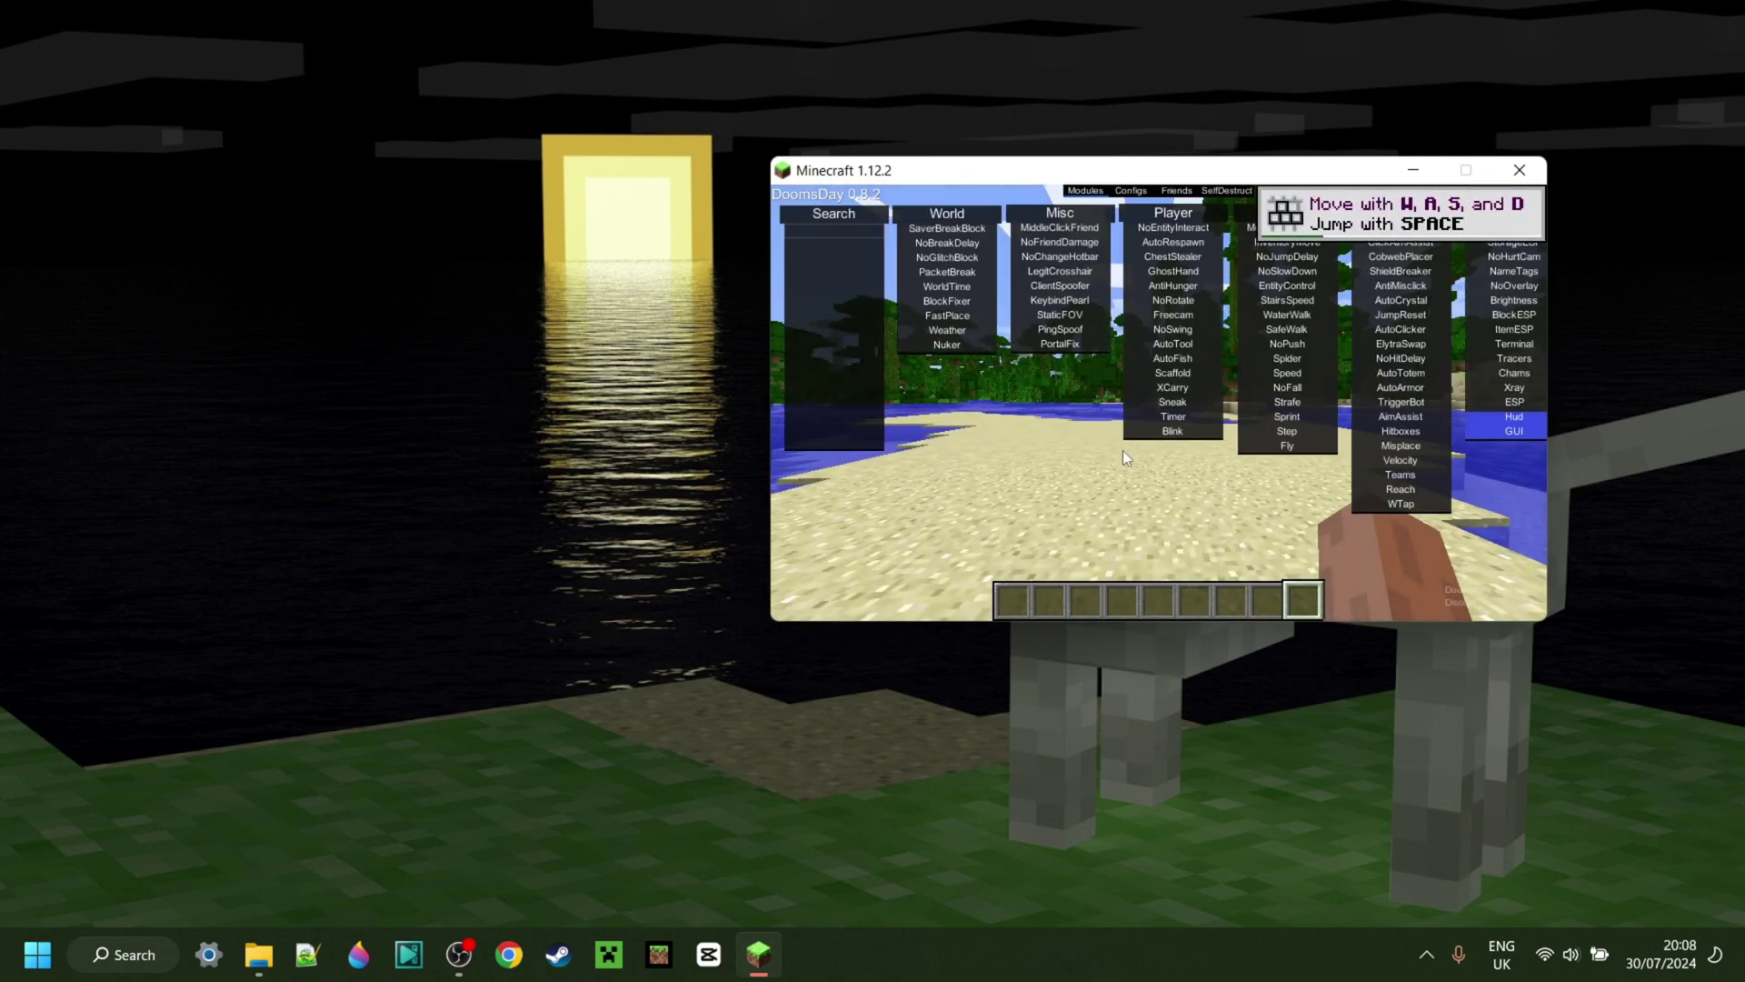
key("Escape")
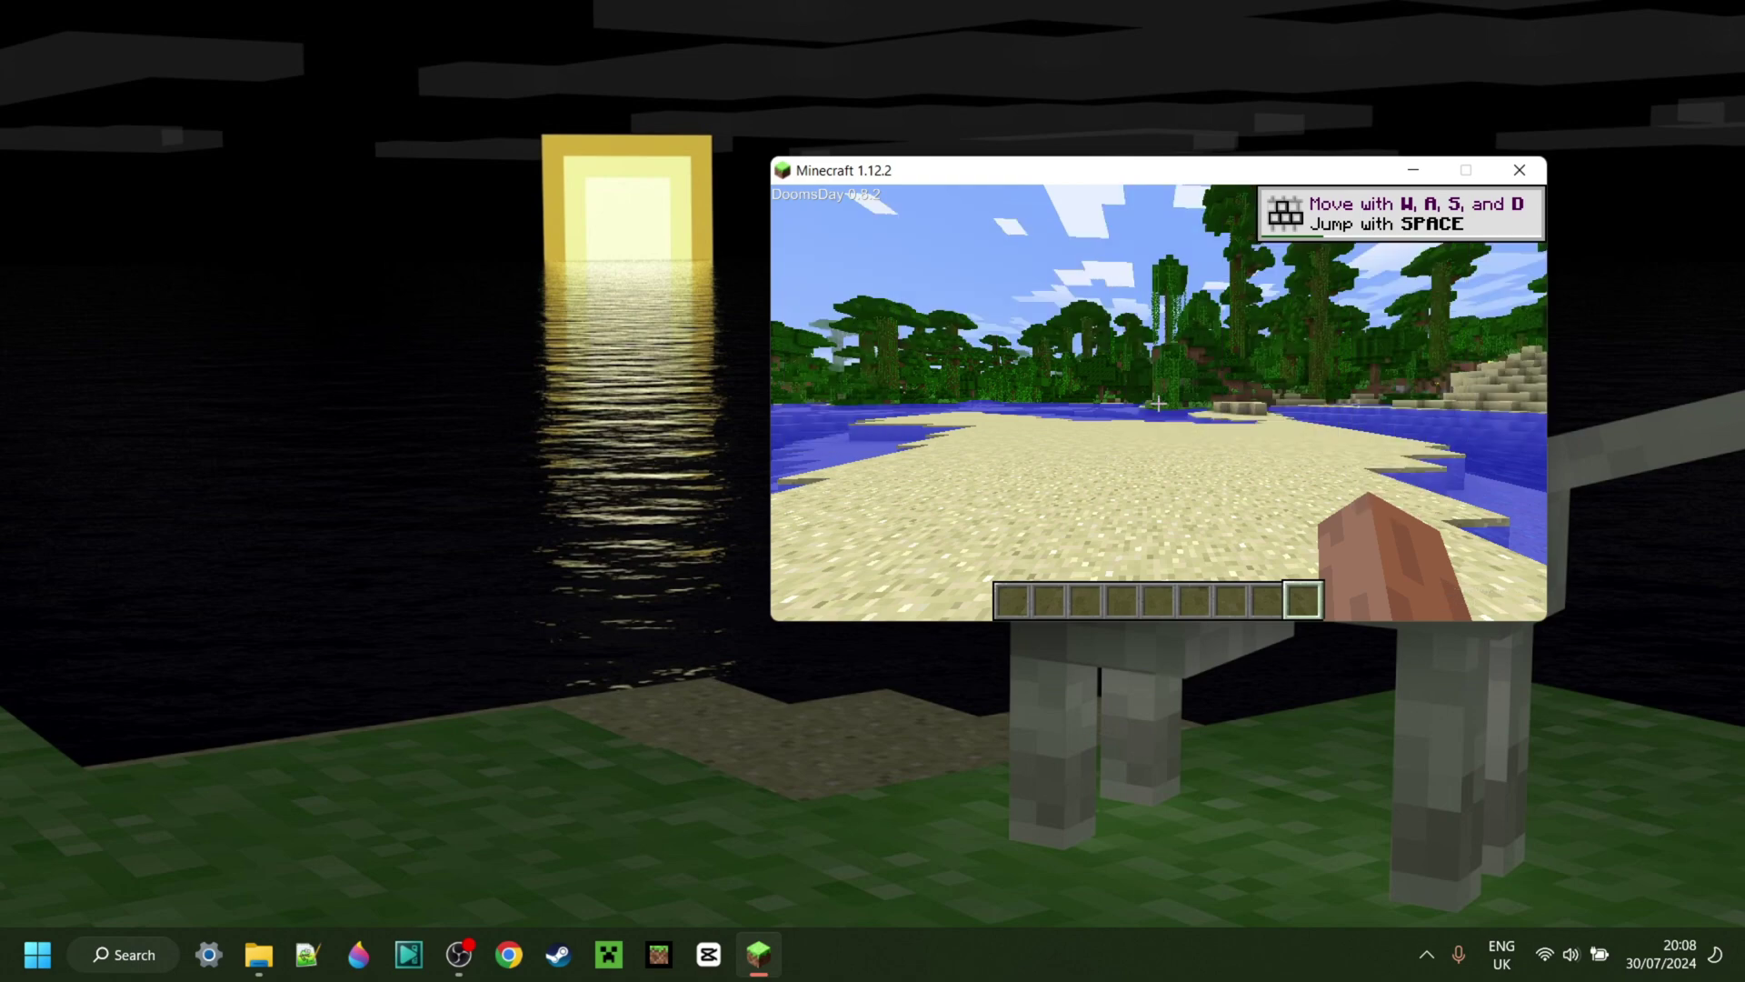
key("w")
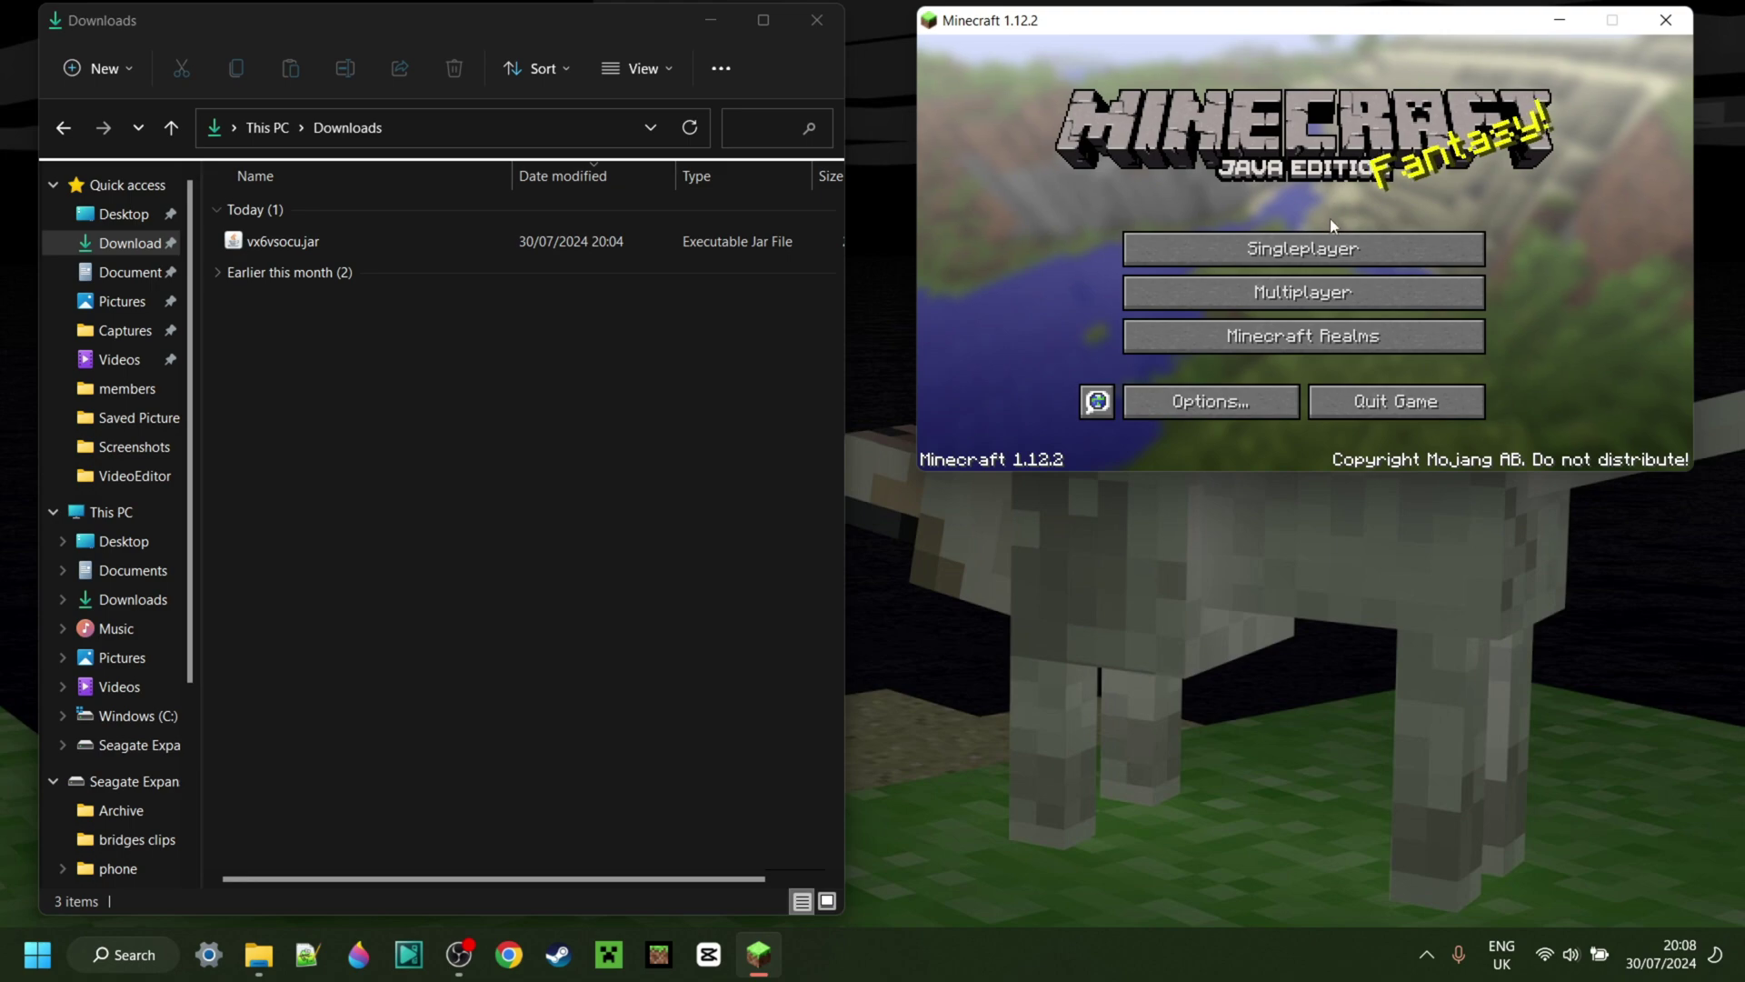
Step: Run the DoomsDay injector jar and inject DoomsDay into the running 1.12.2 game
double_click(286, 244)
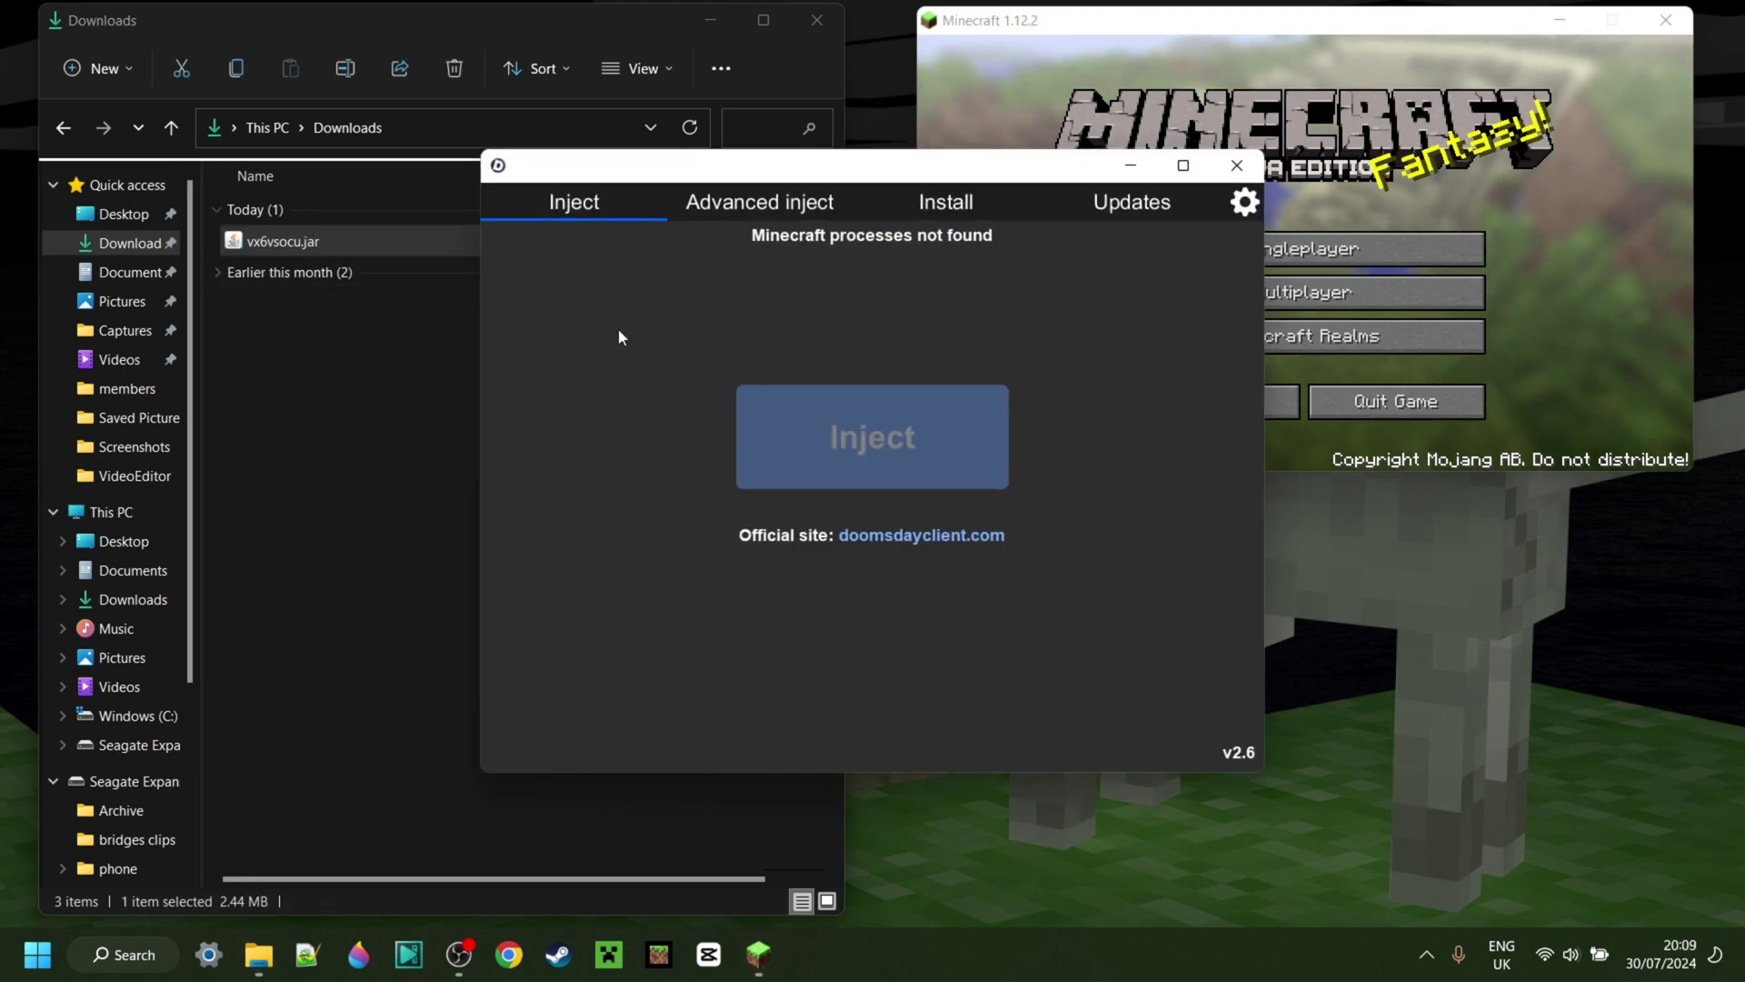
left_click_drag(848, 179, 451, 43)
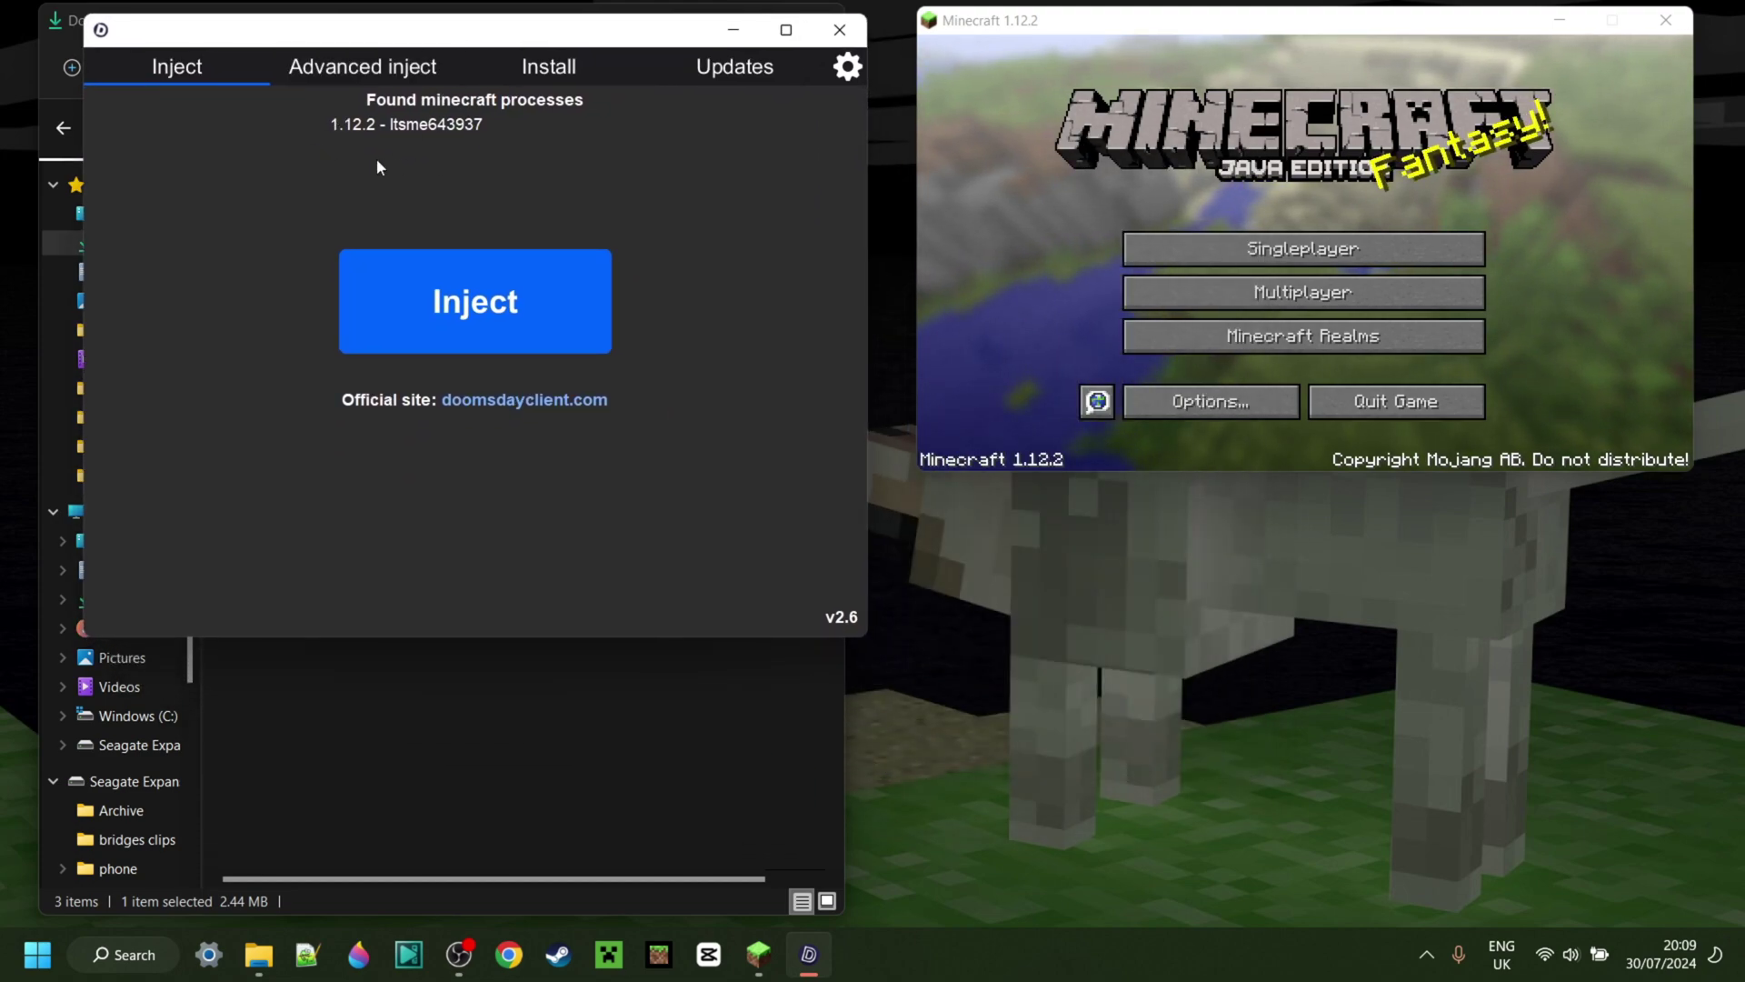
left_click(483, 312)
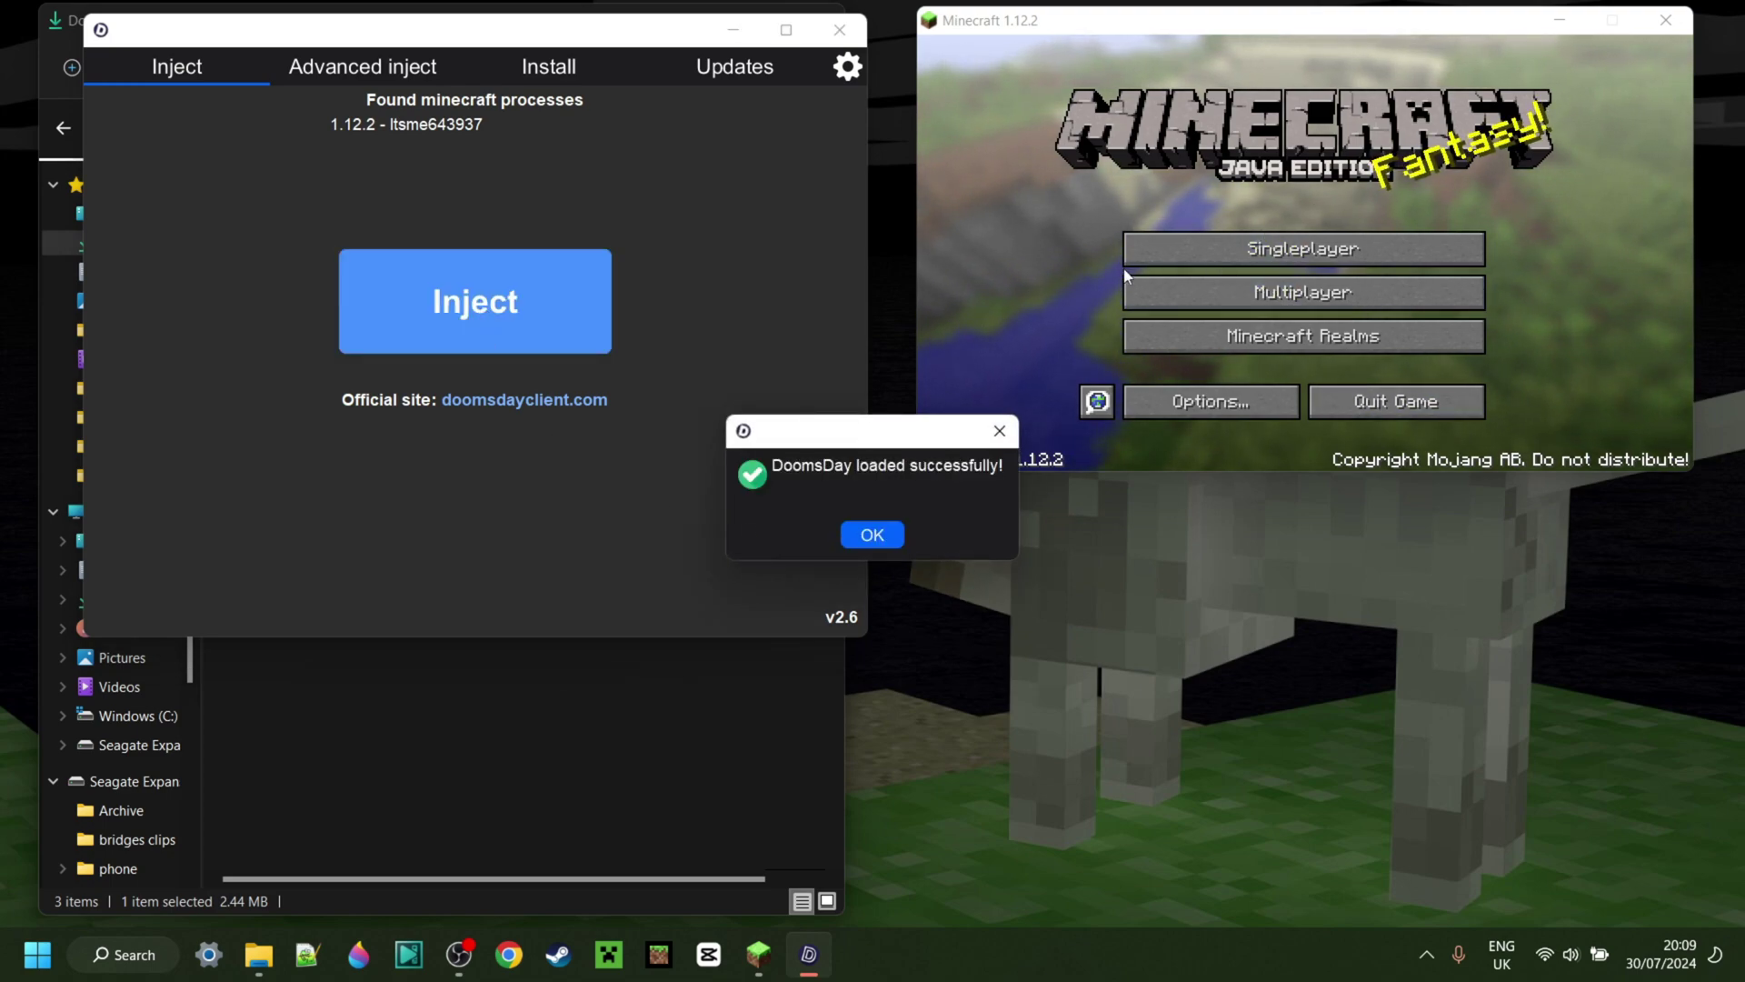
left_click(876, 536)
Step: Load the first singleplayer world, walk across the sand, and briefly open the DoomsDay menu
left_click(1218, 248)
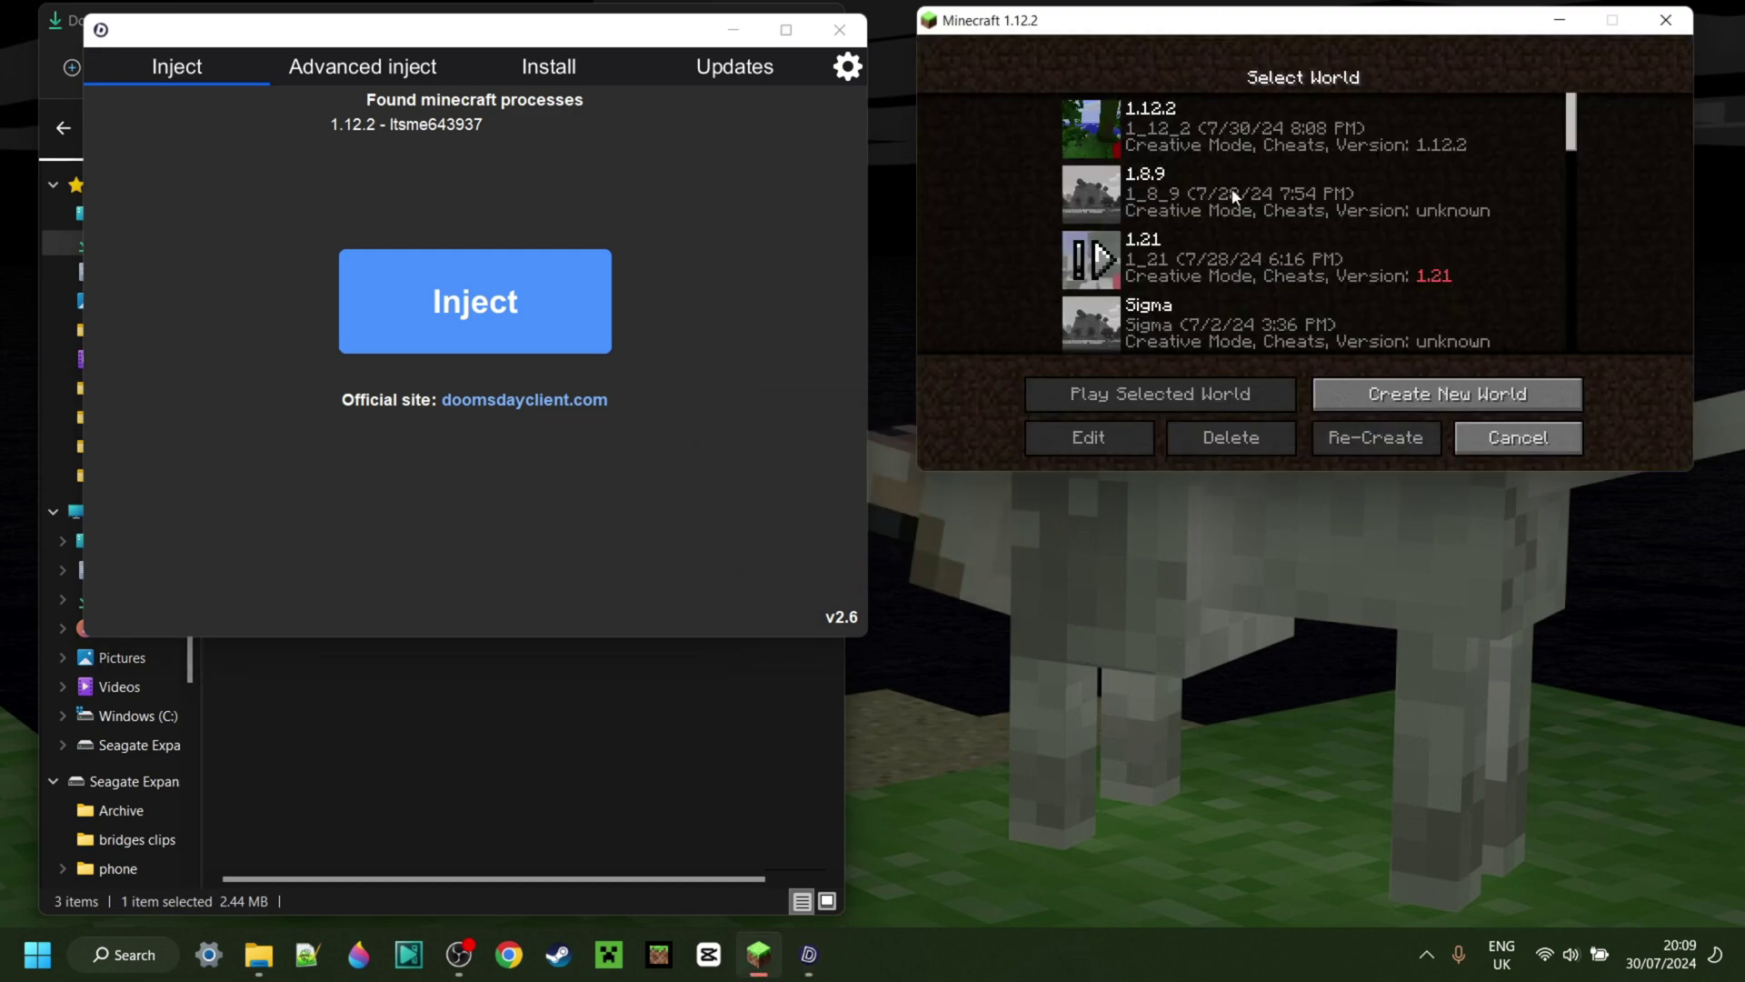
left_click(1116, 153)
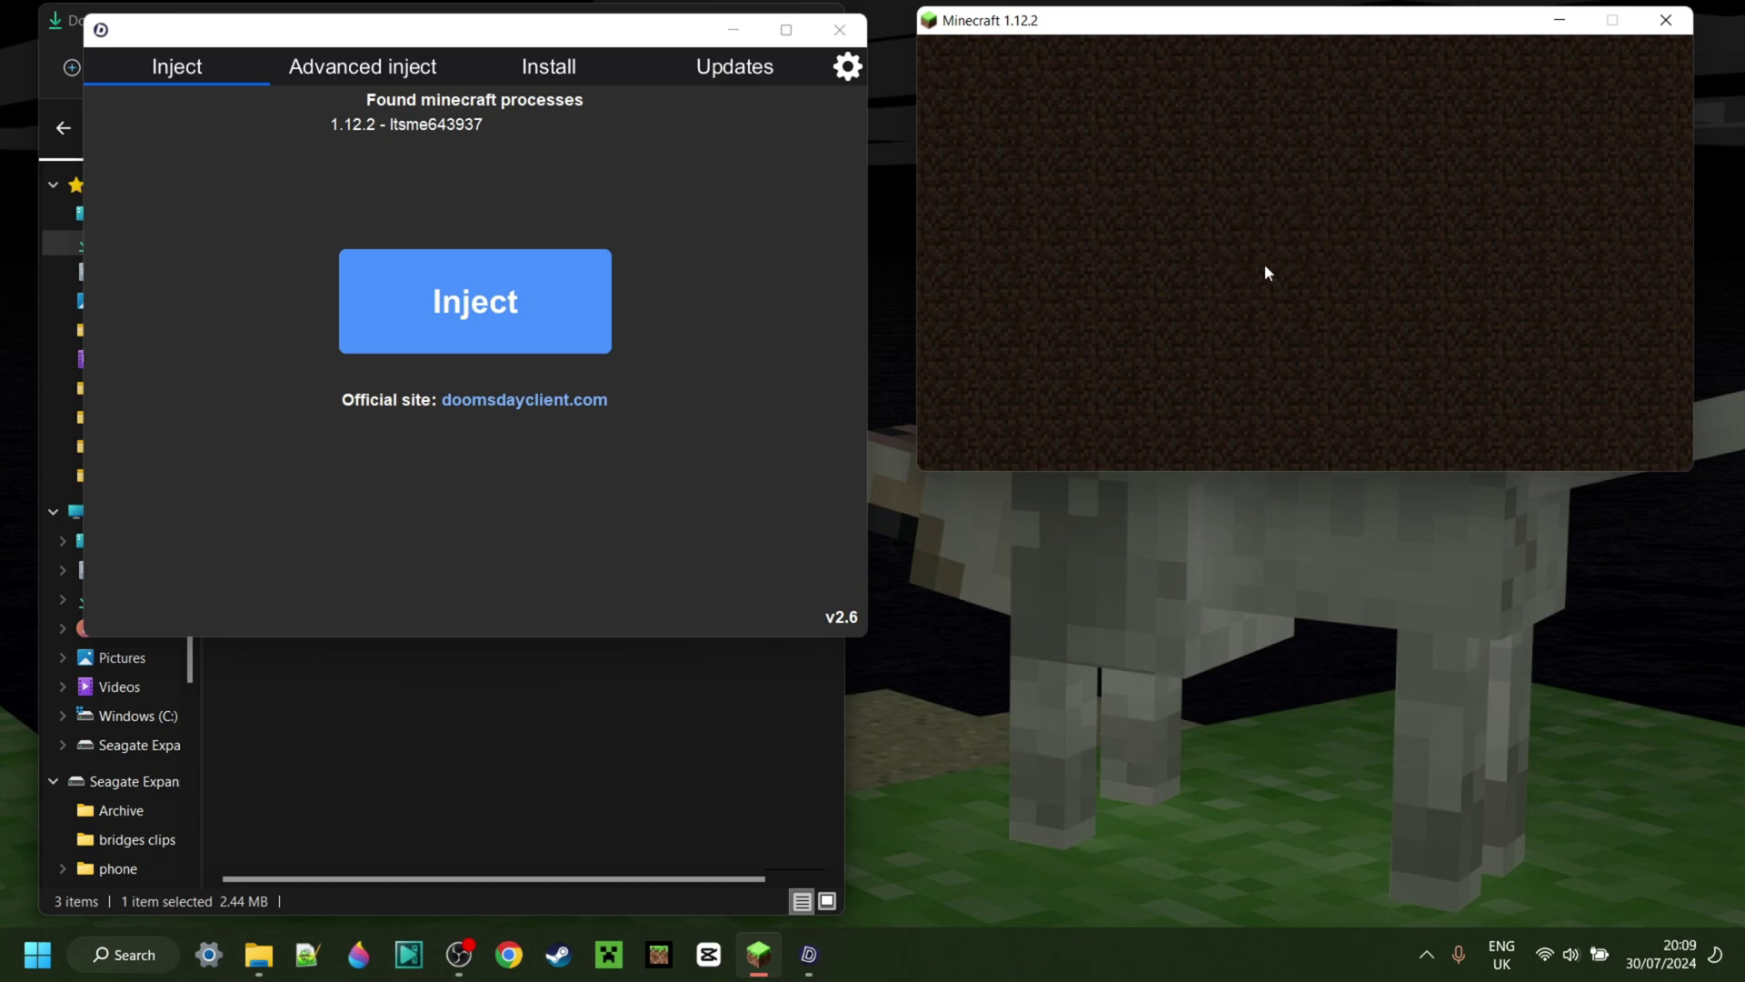
key("w")
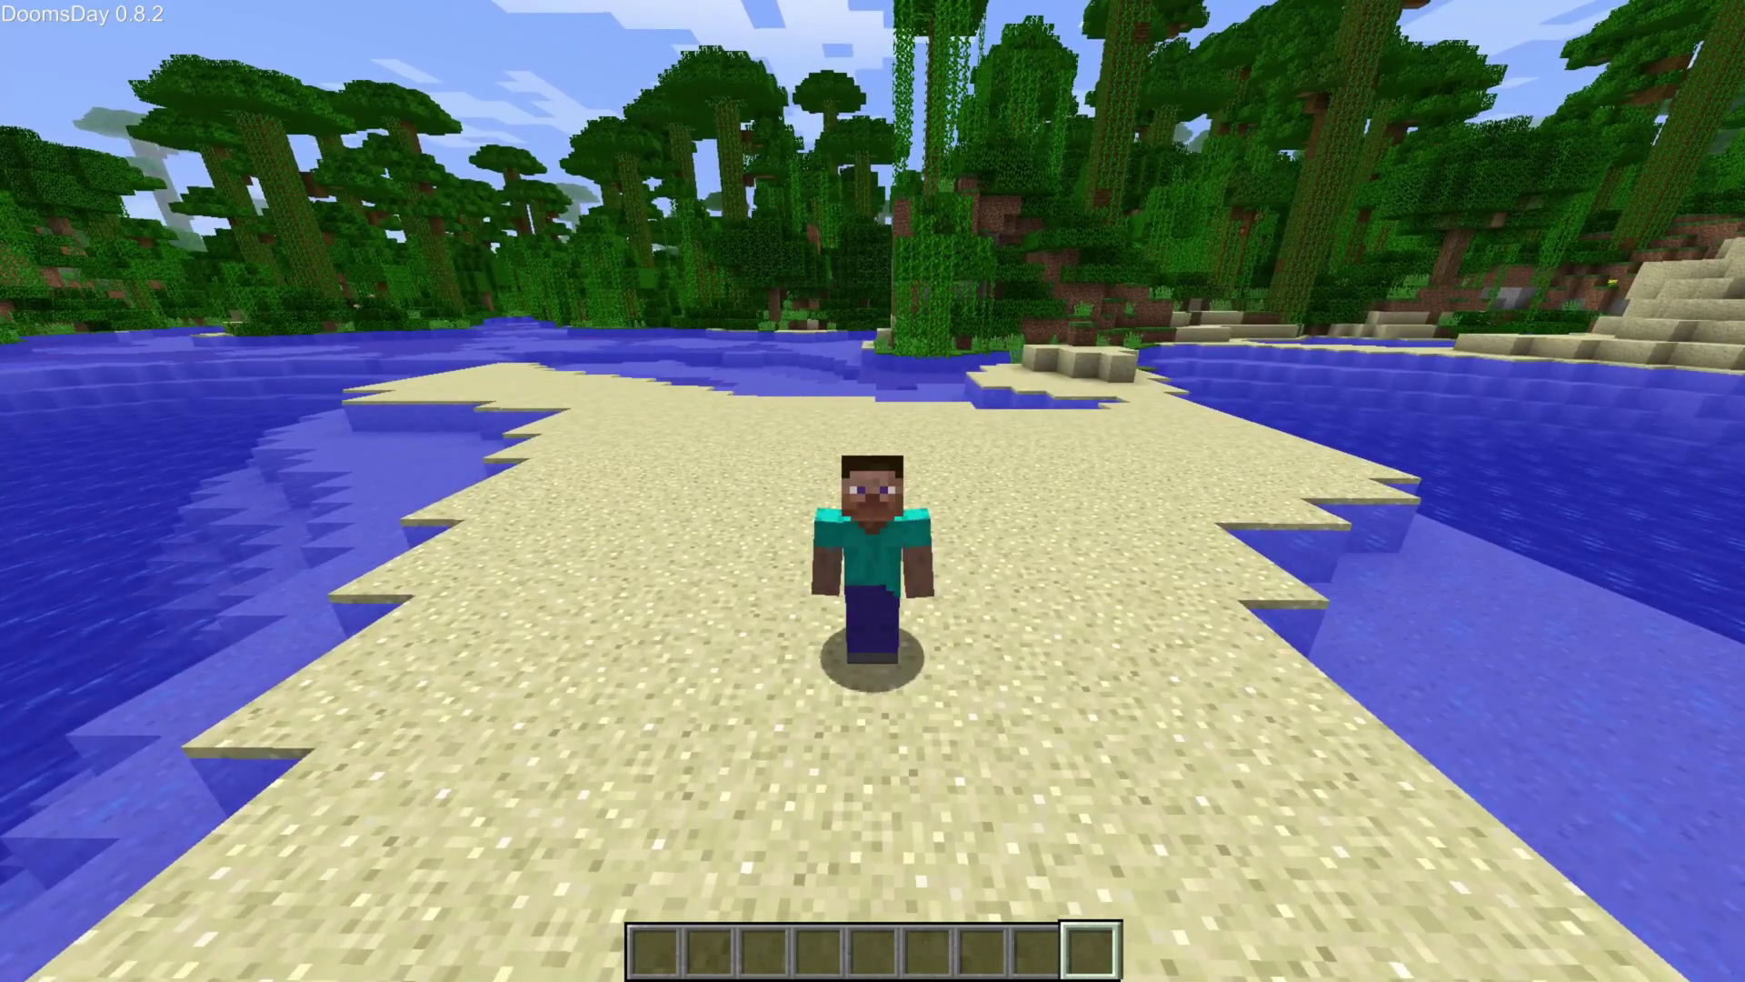
key("s")
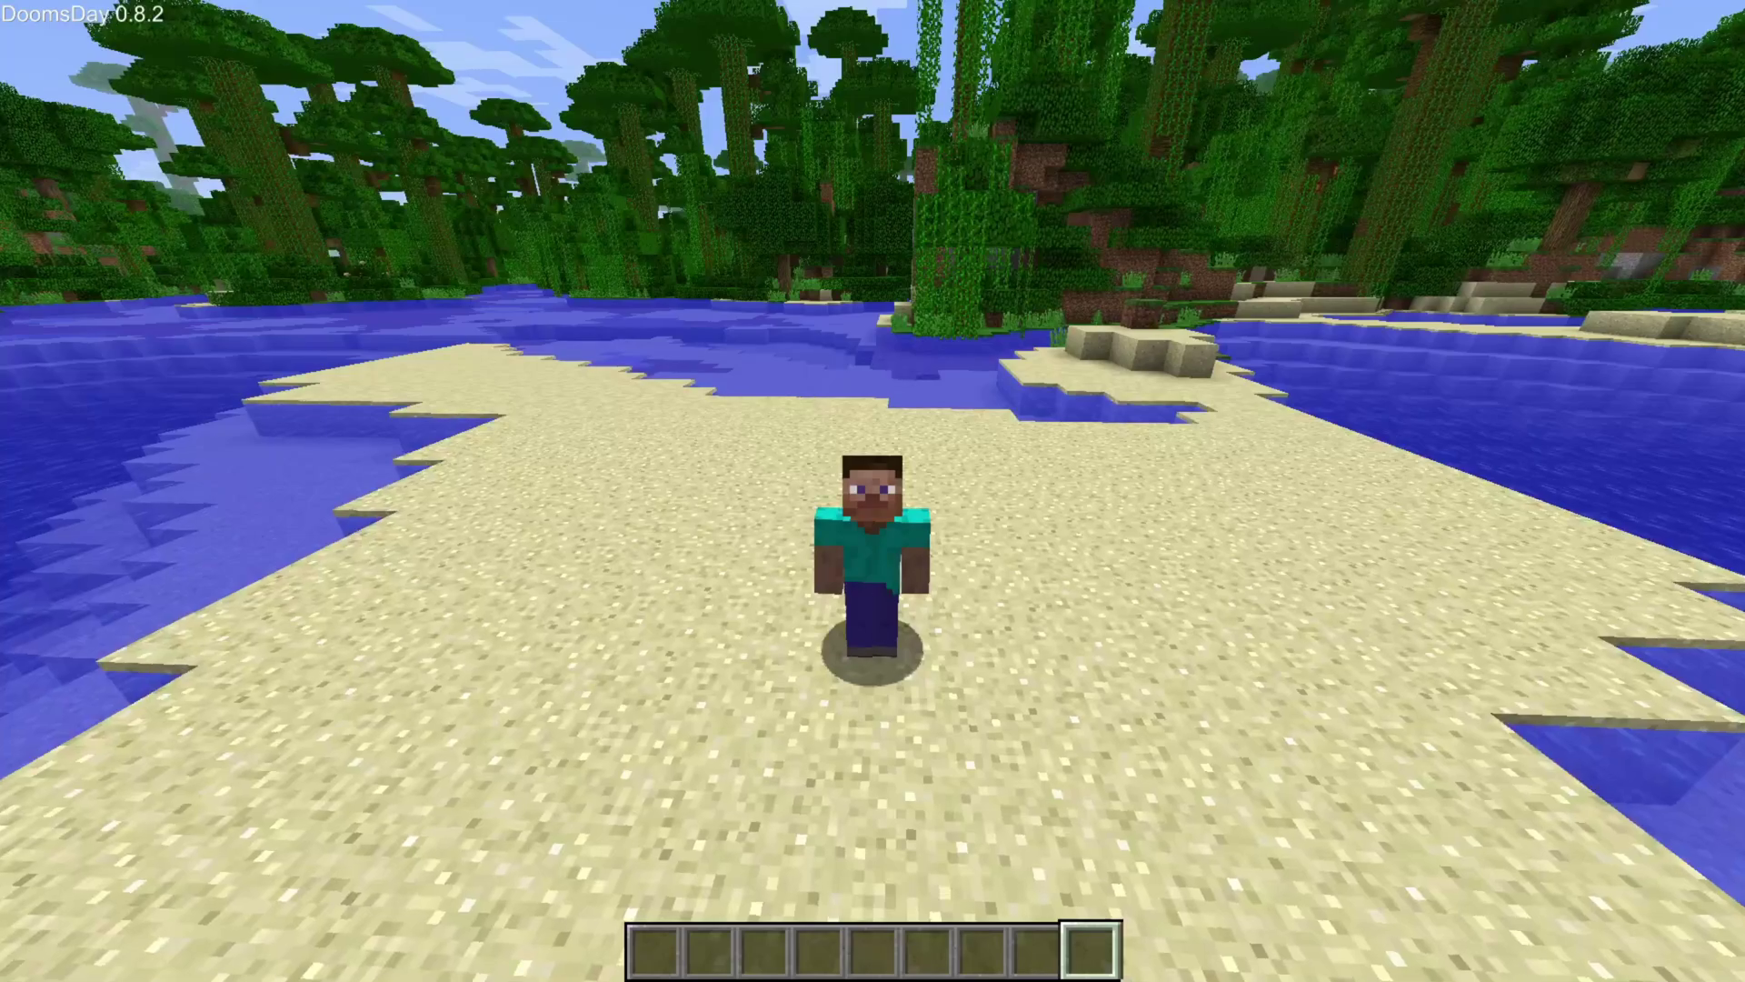
key("s")
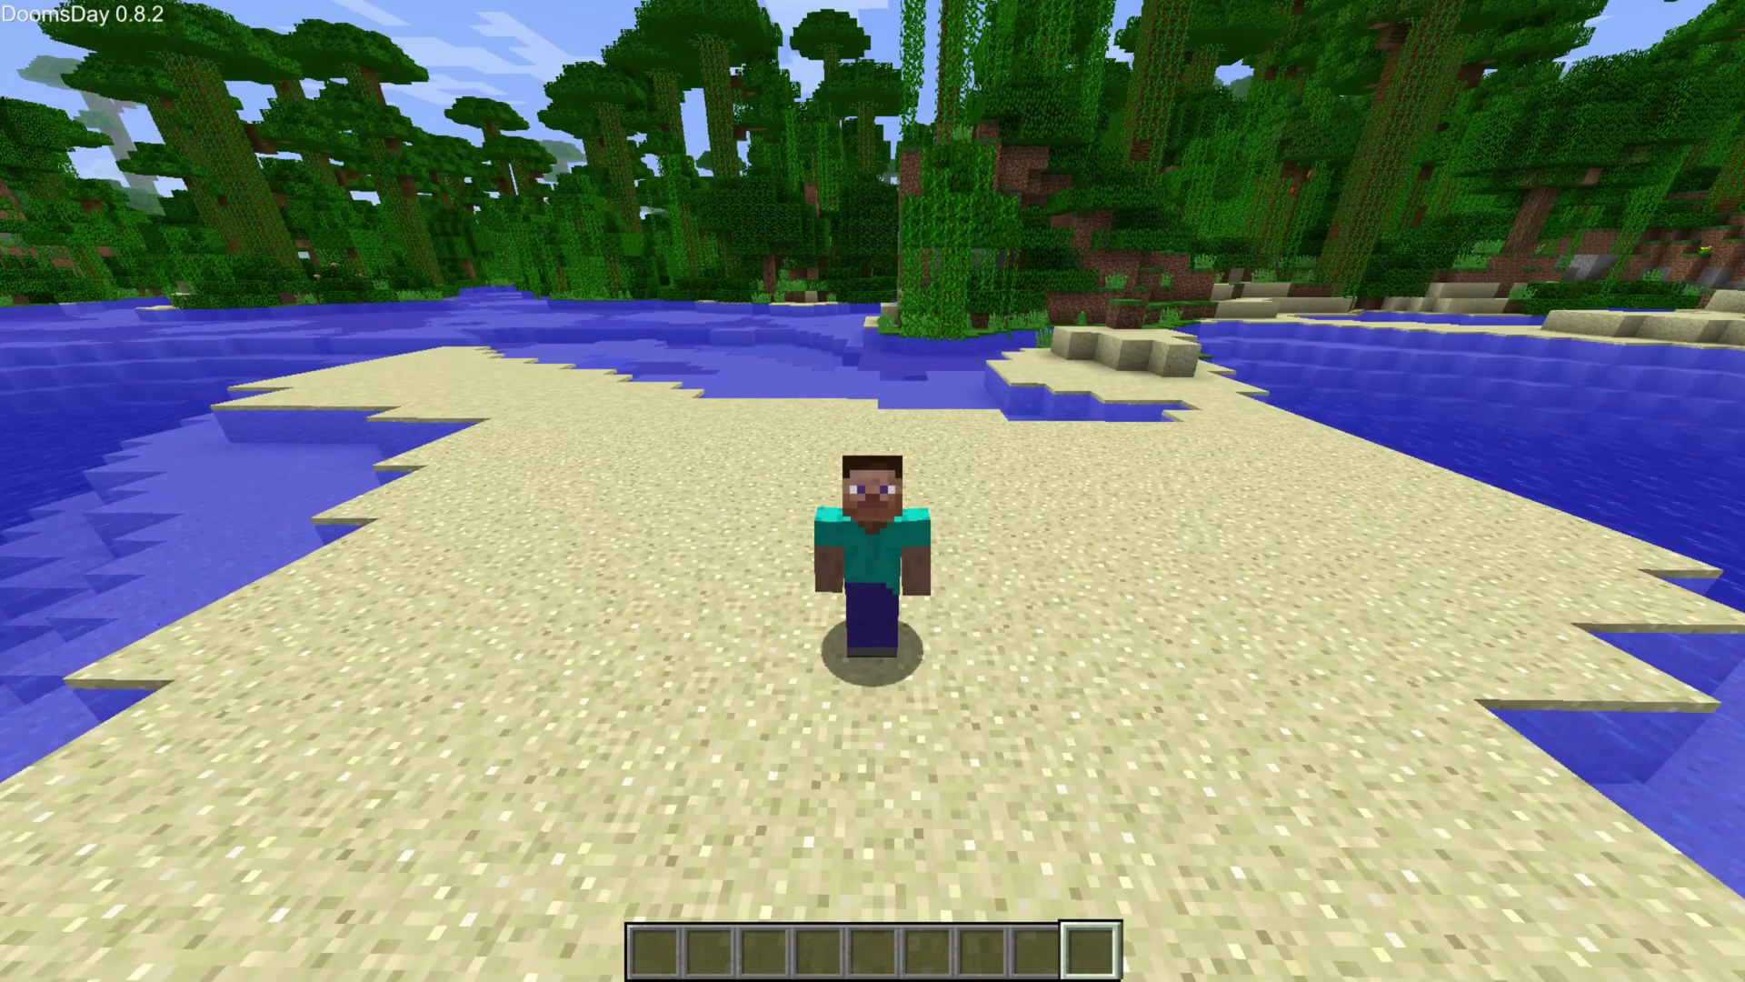
key("w")
key("s")
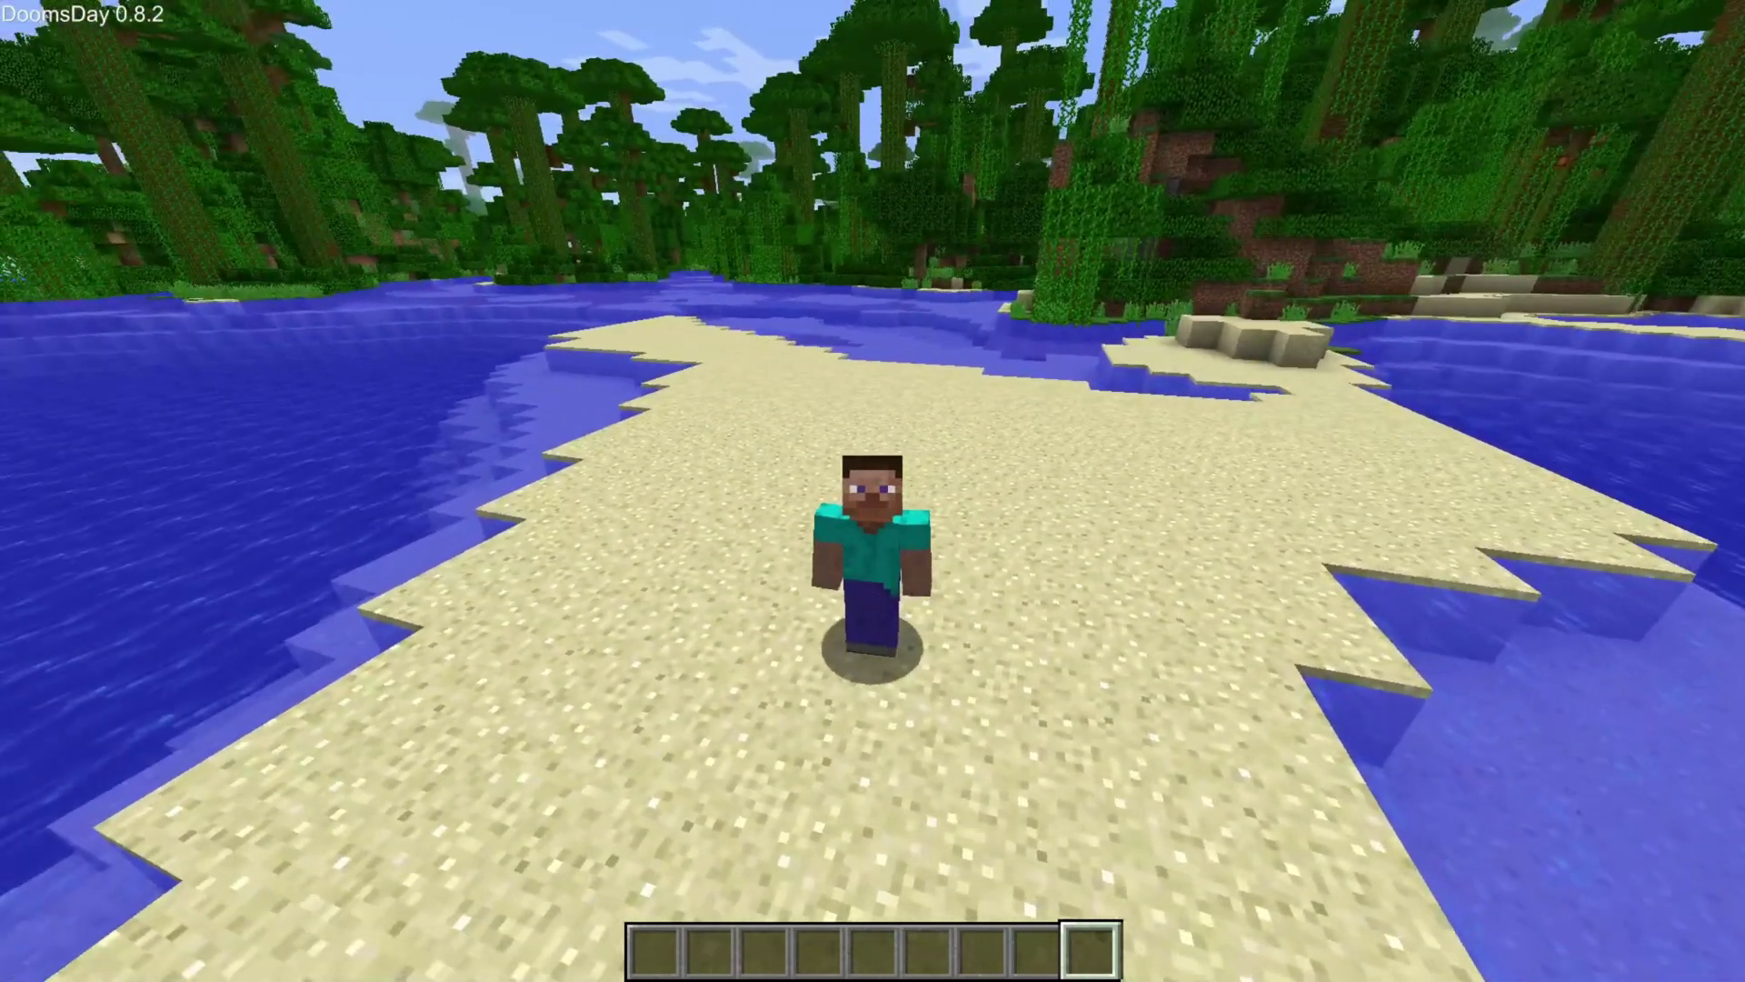
key("s")
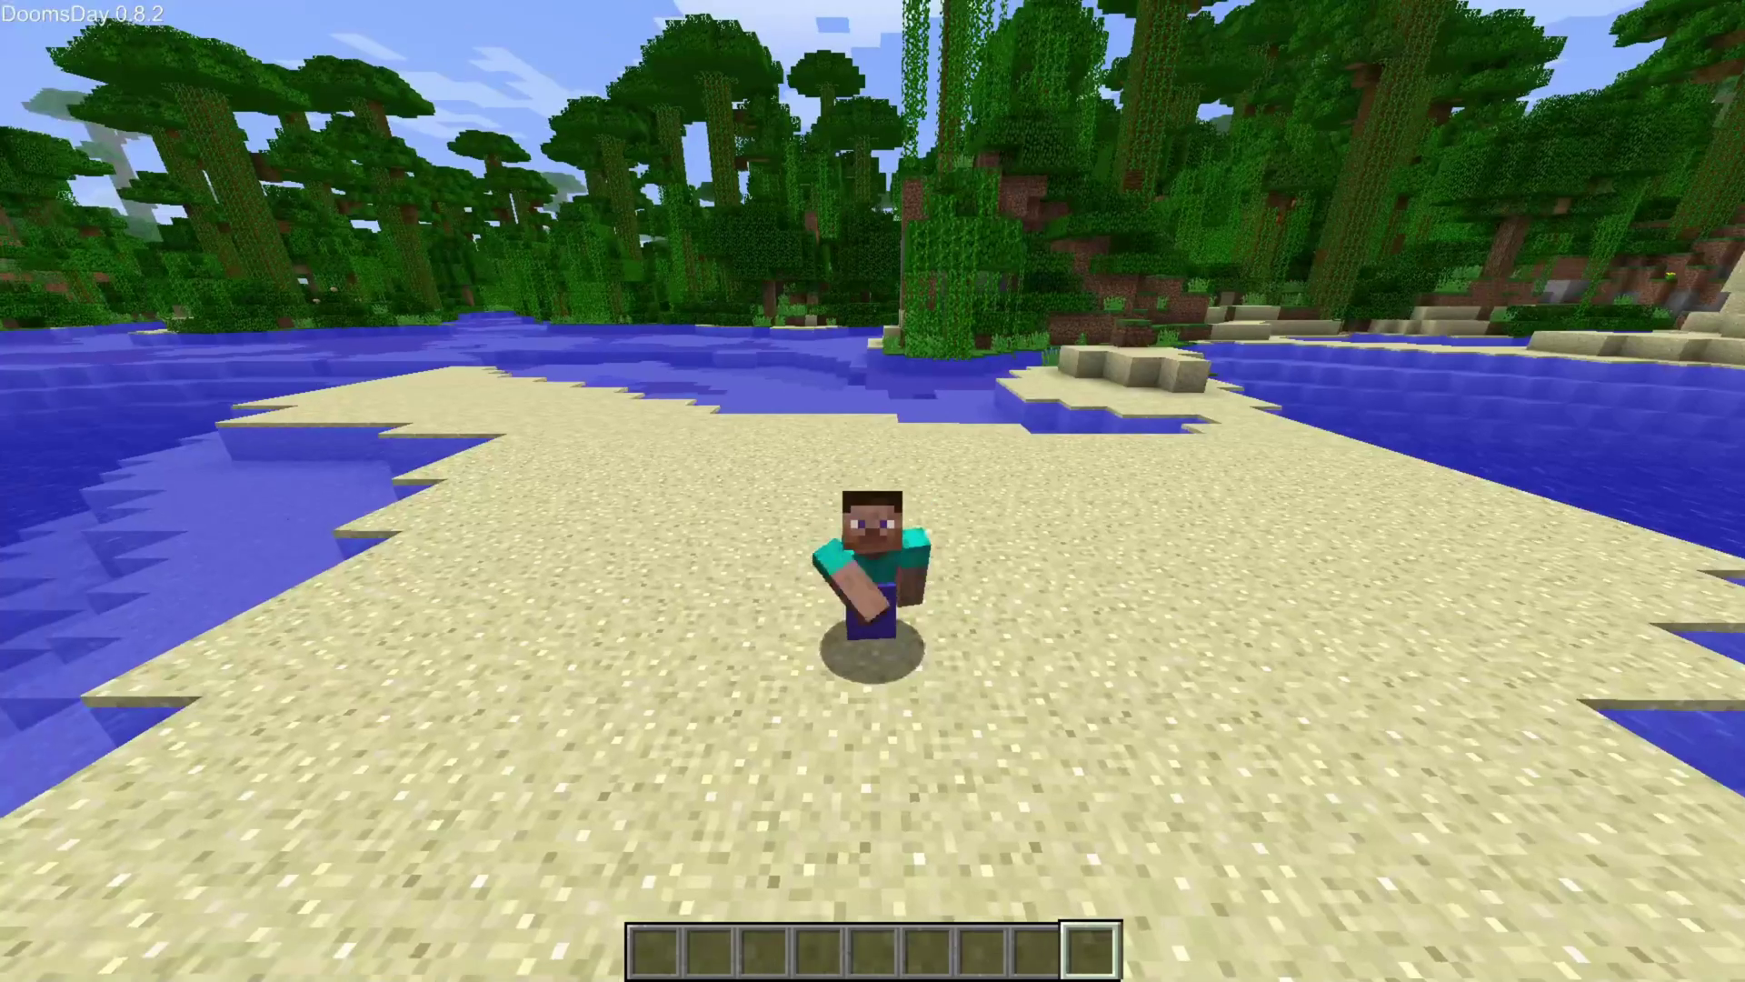
key("s")
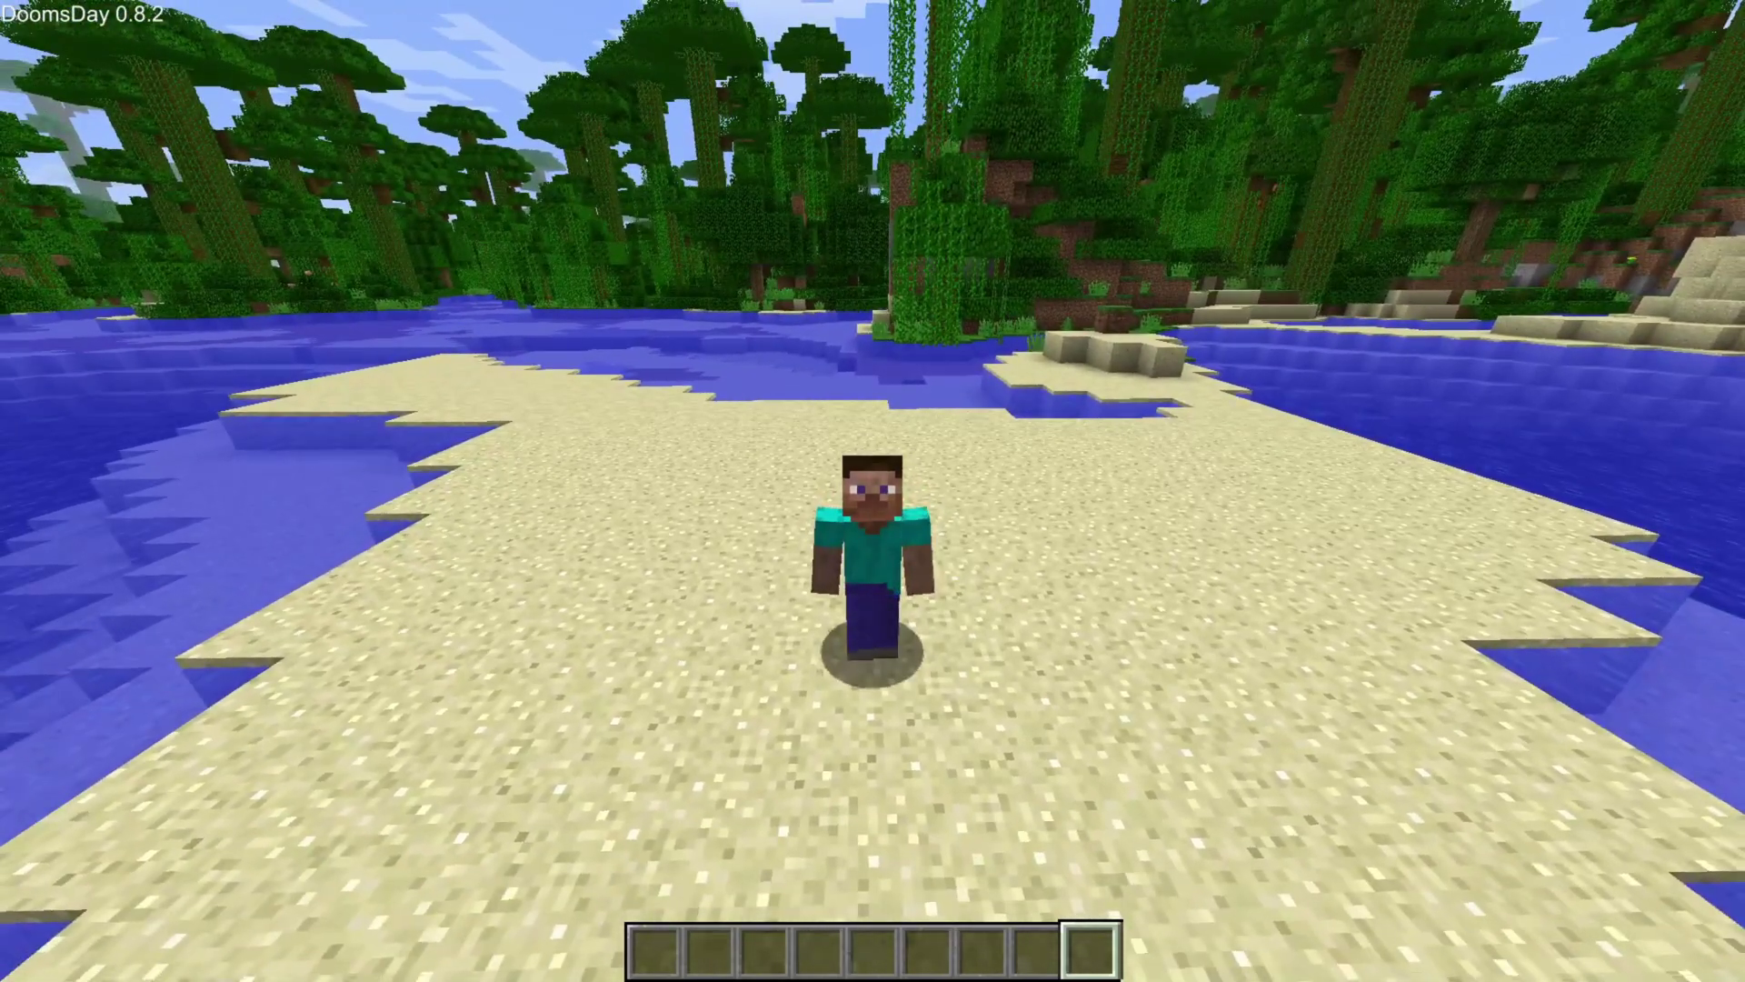
key("Shift_R")
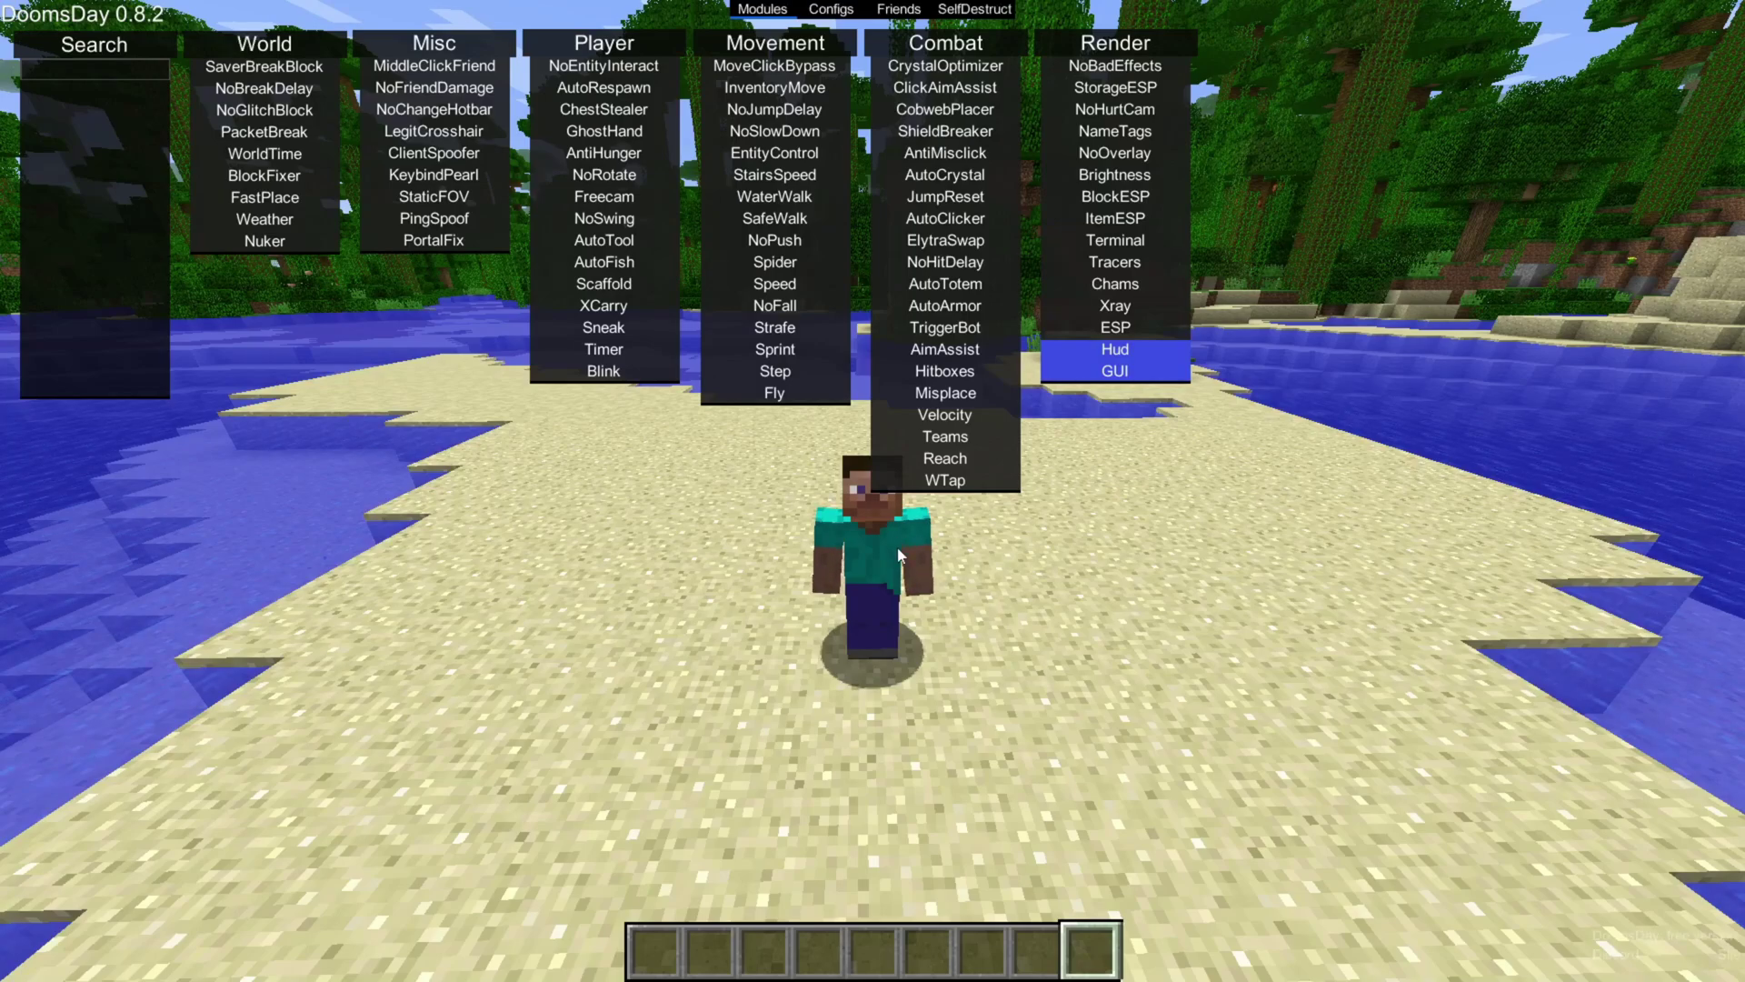
key("Escape")
Step: Walk along the beach toward the river and open the DoomsDay module panels
key("w")
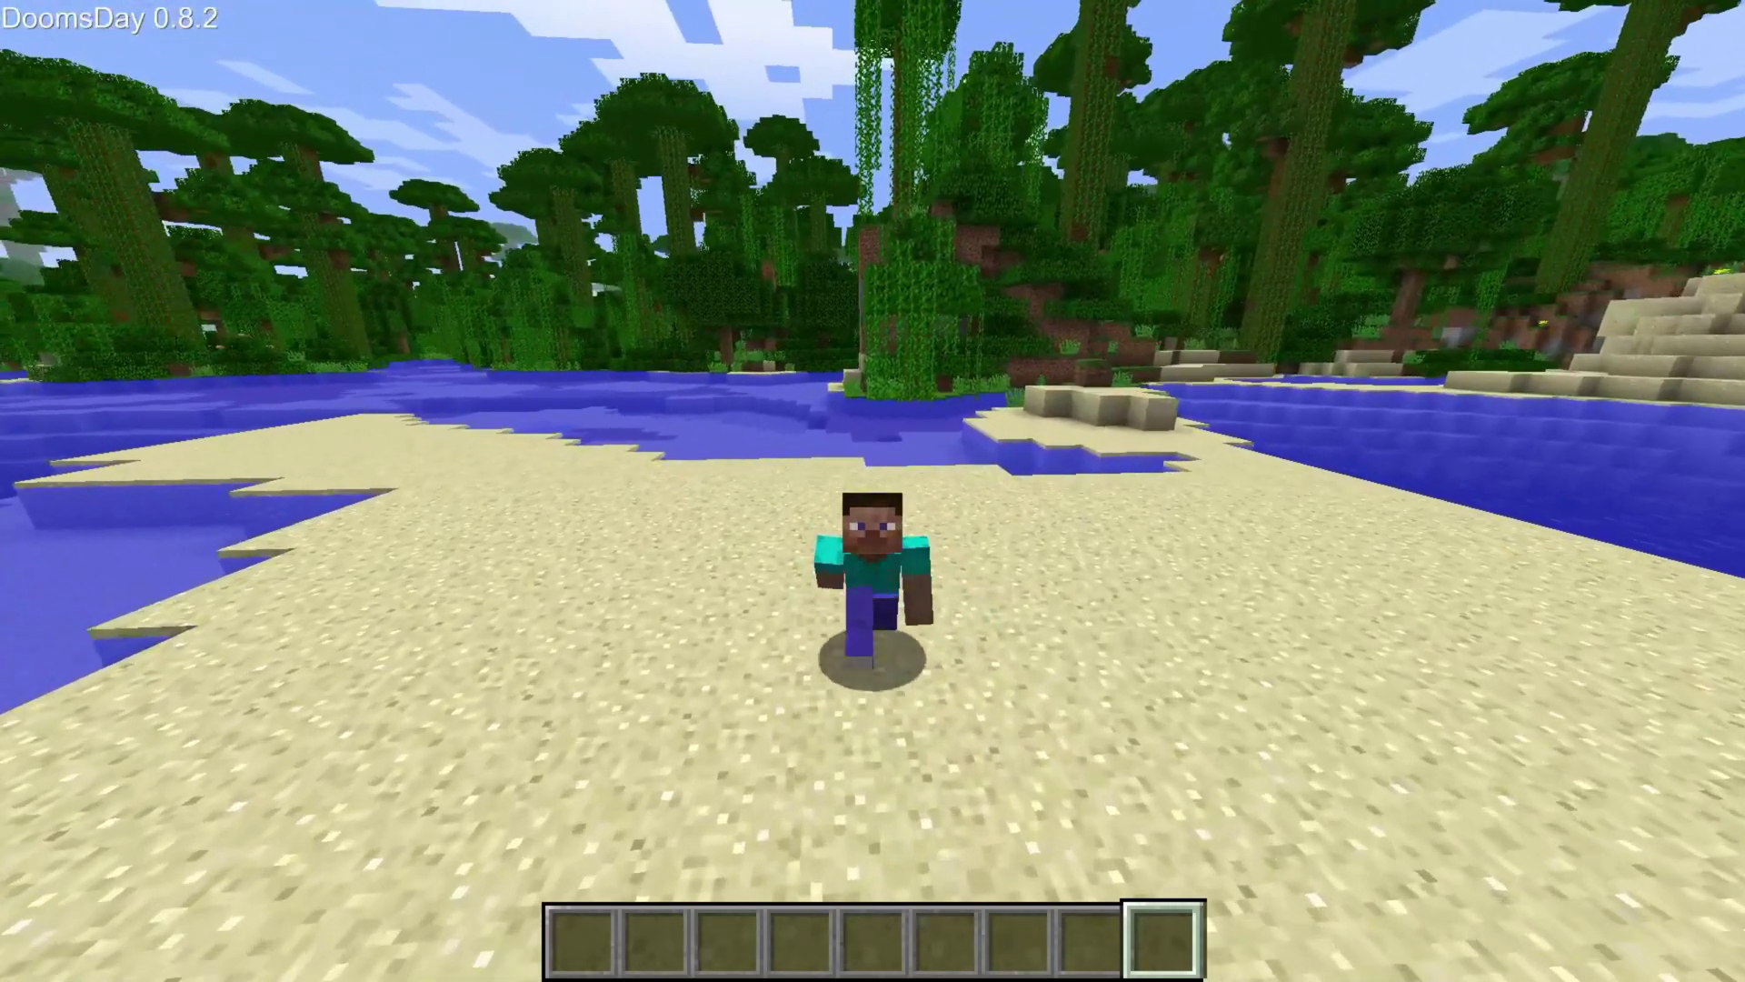
key("w")
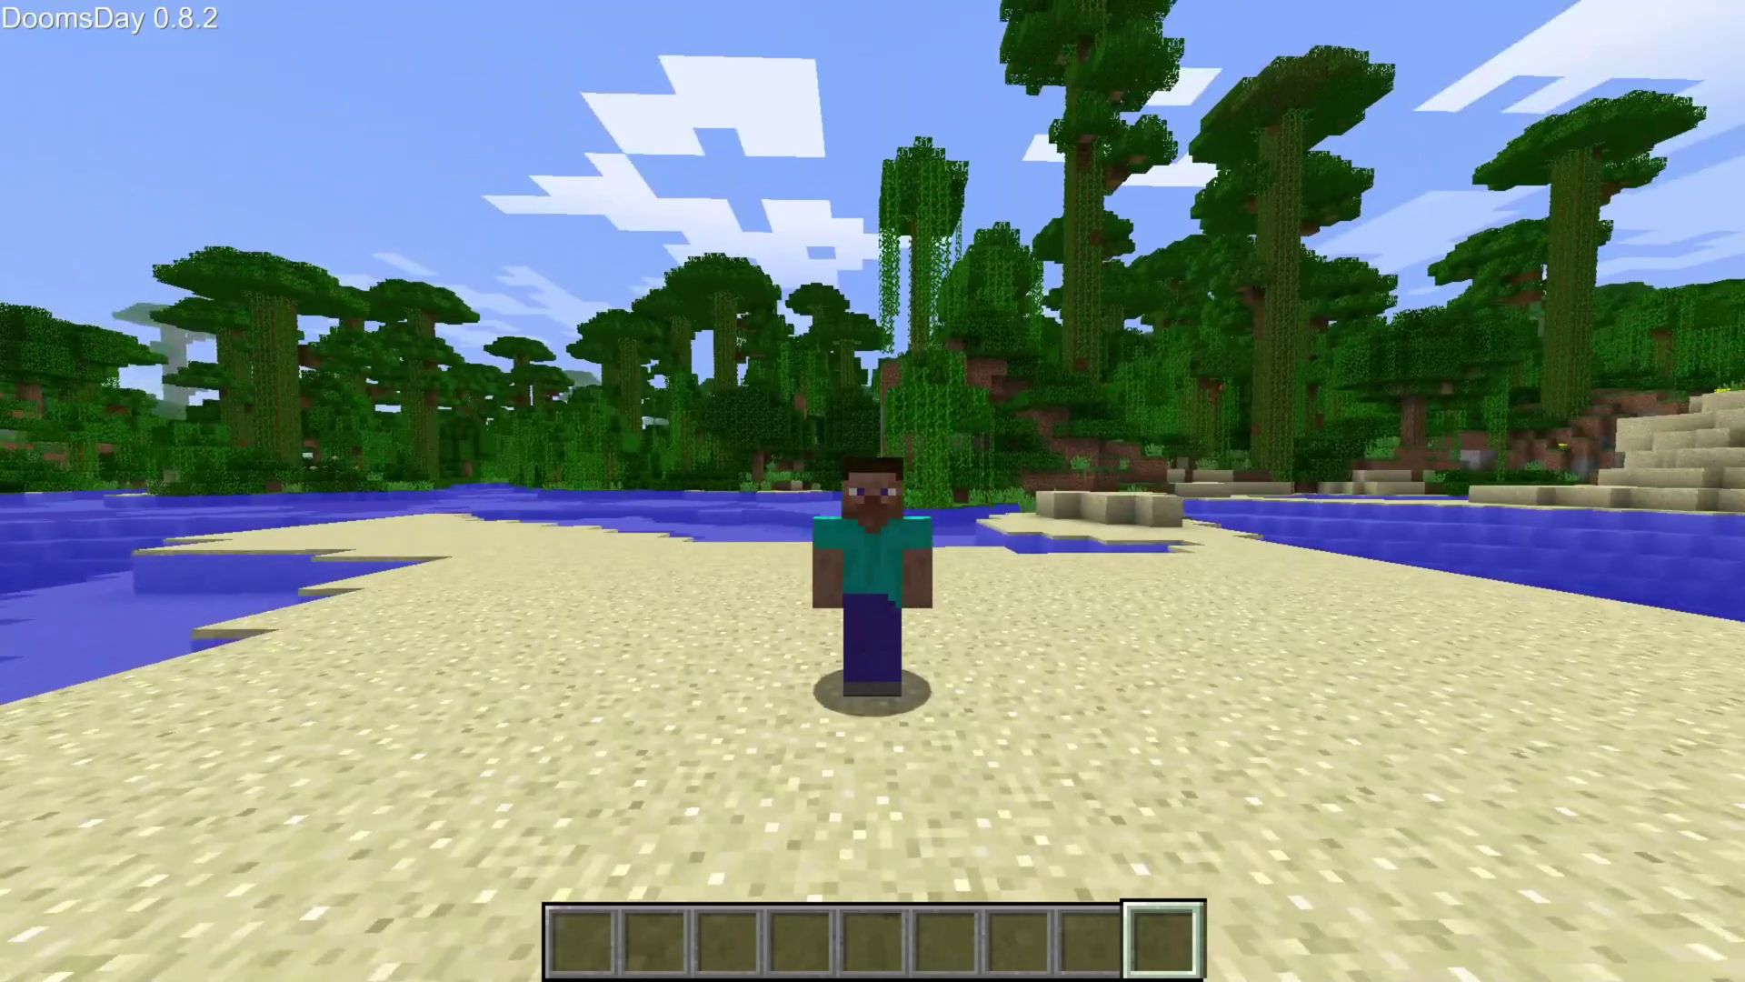
key("w")
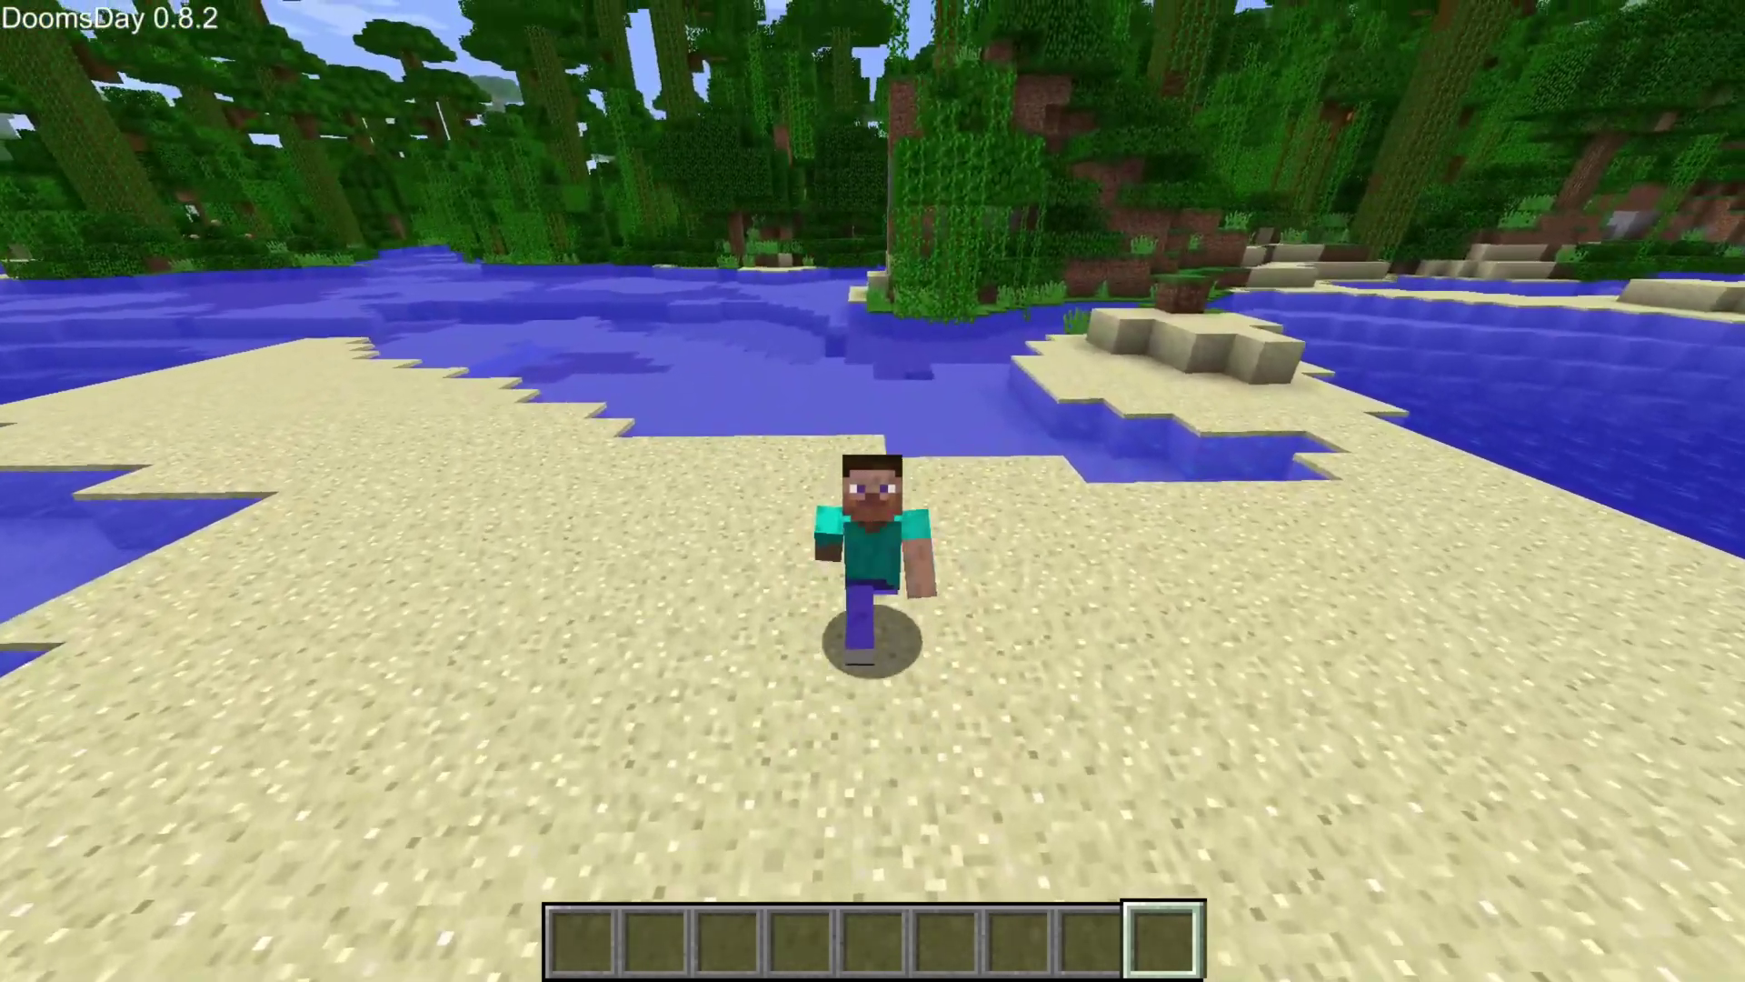
key("w")
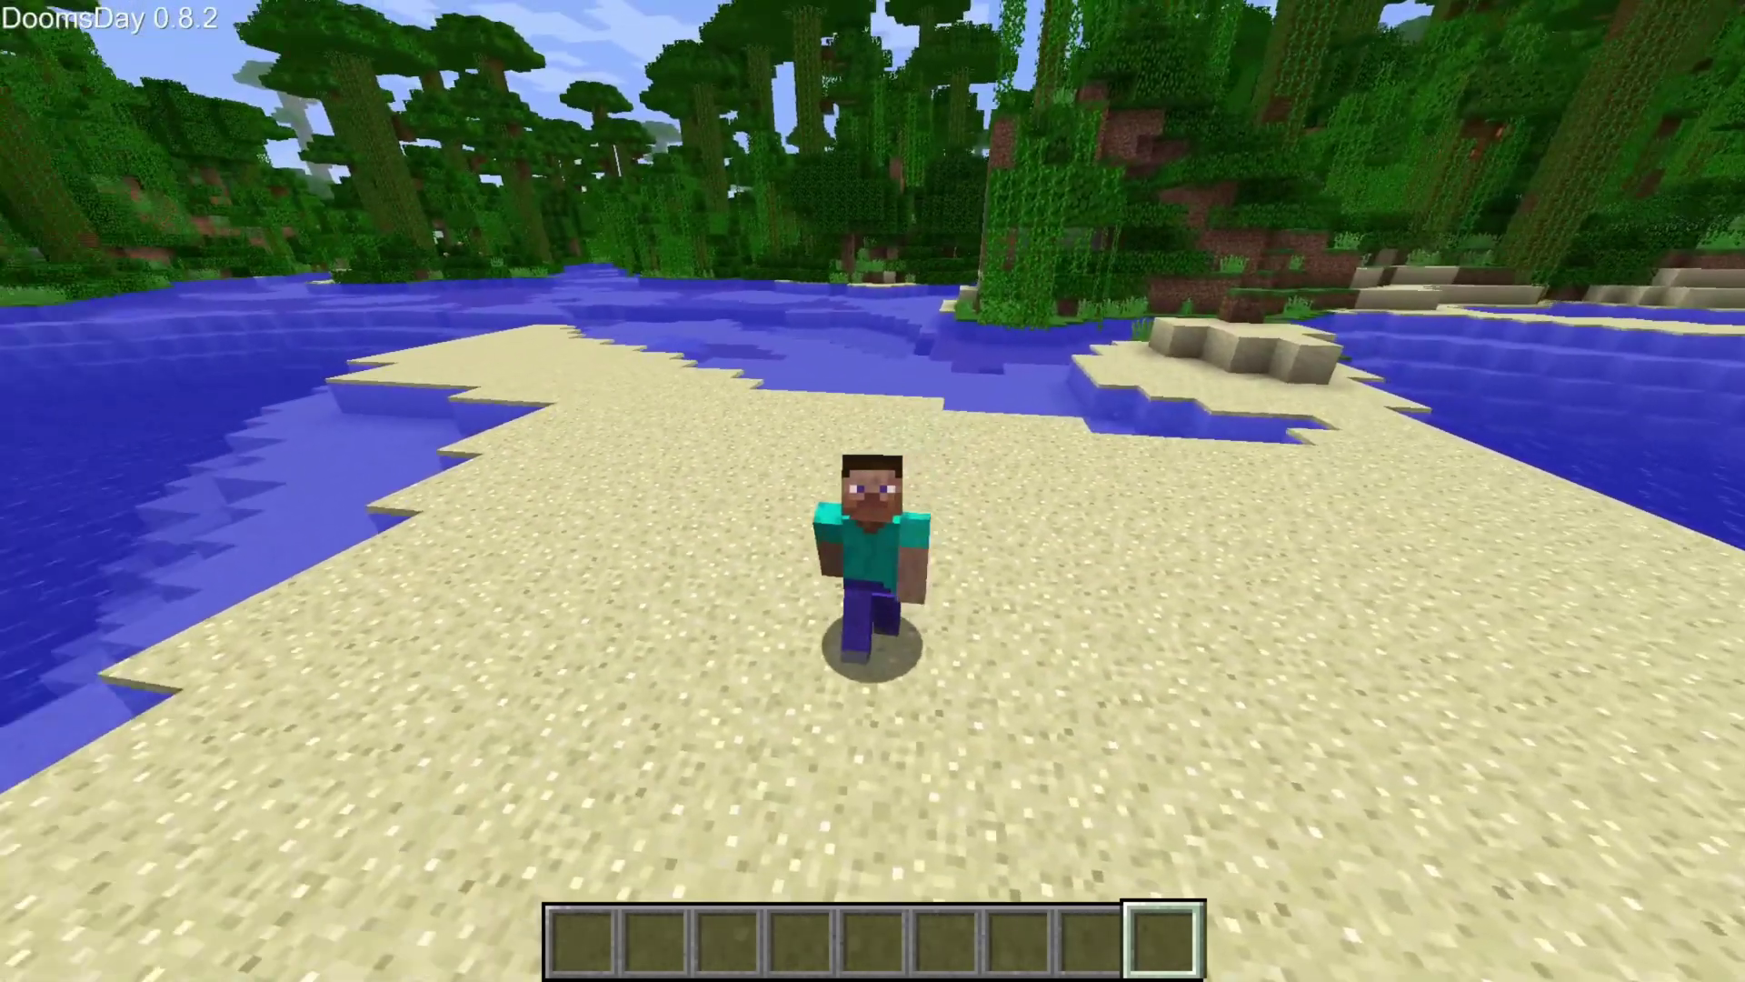
key("w")
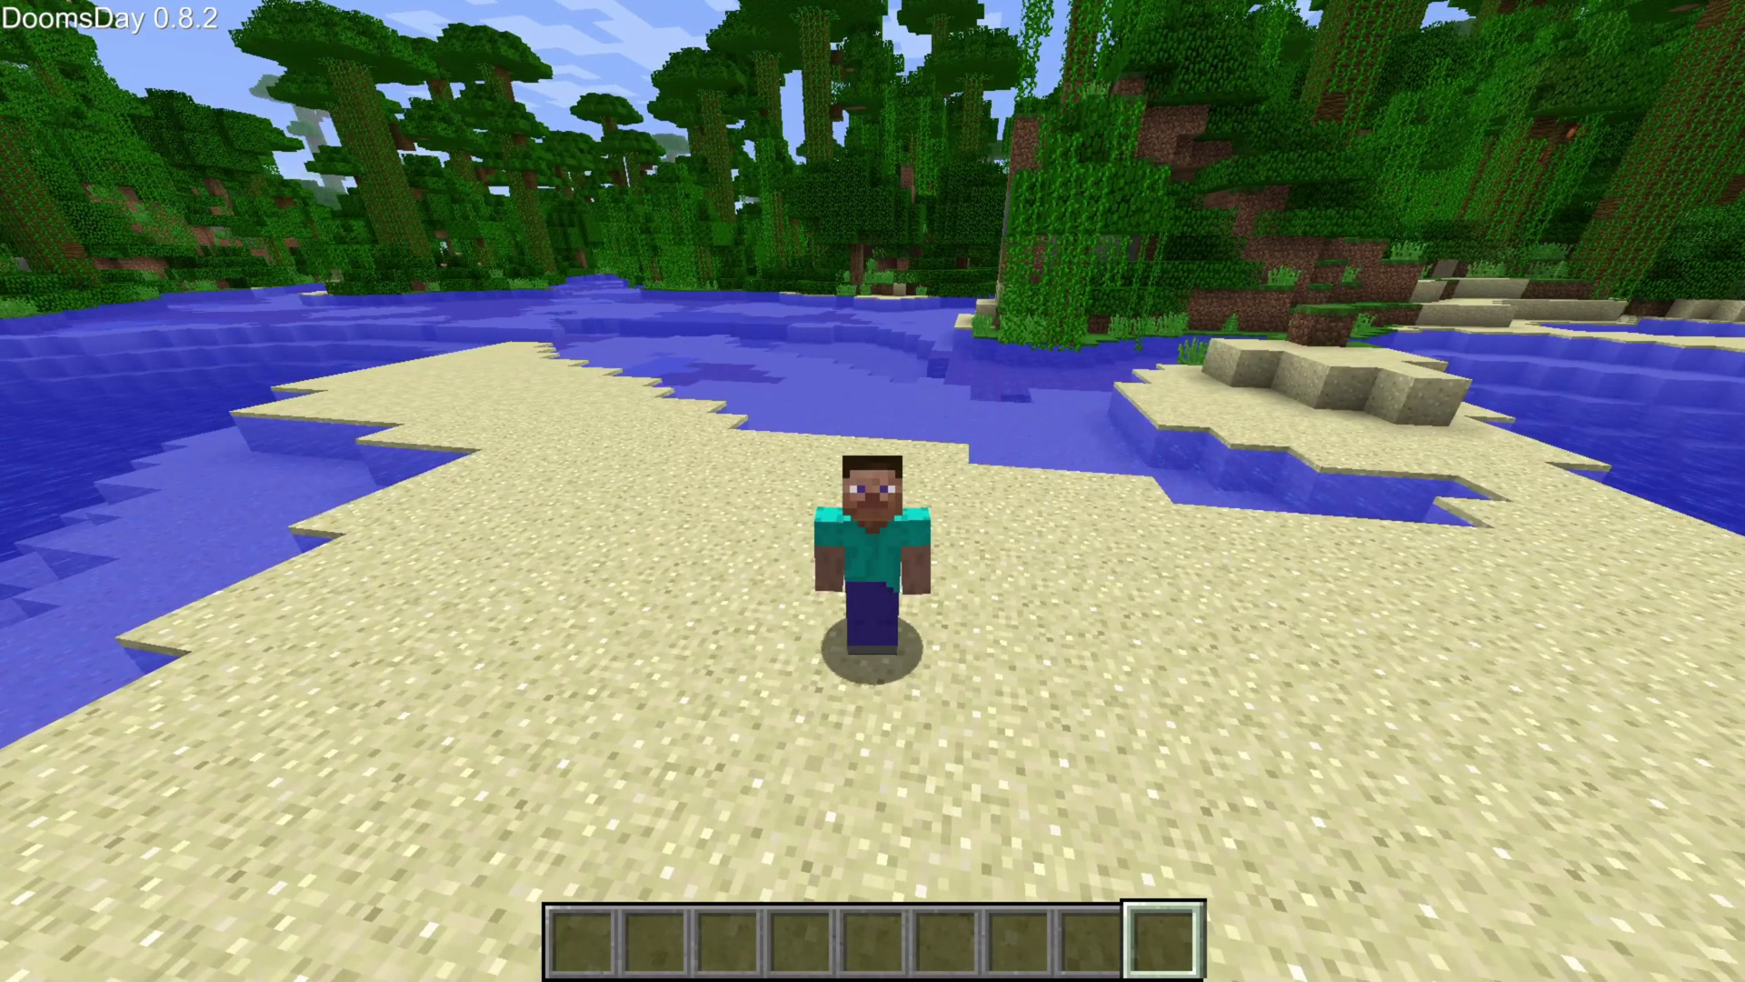
key("w")
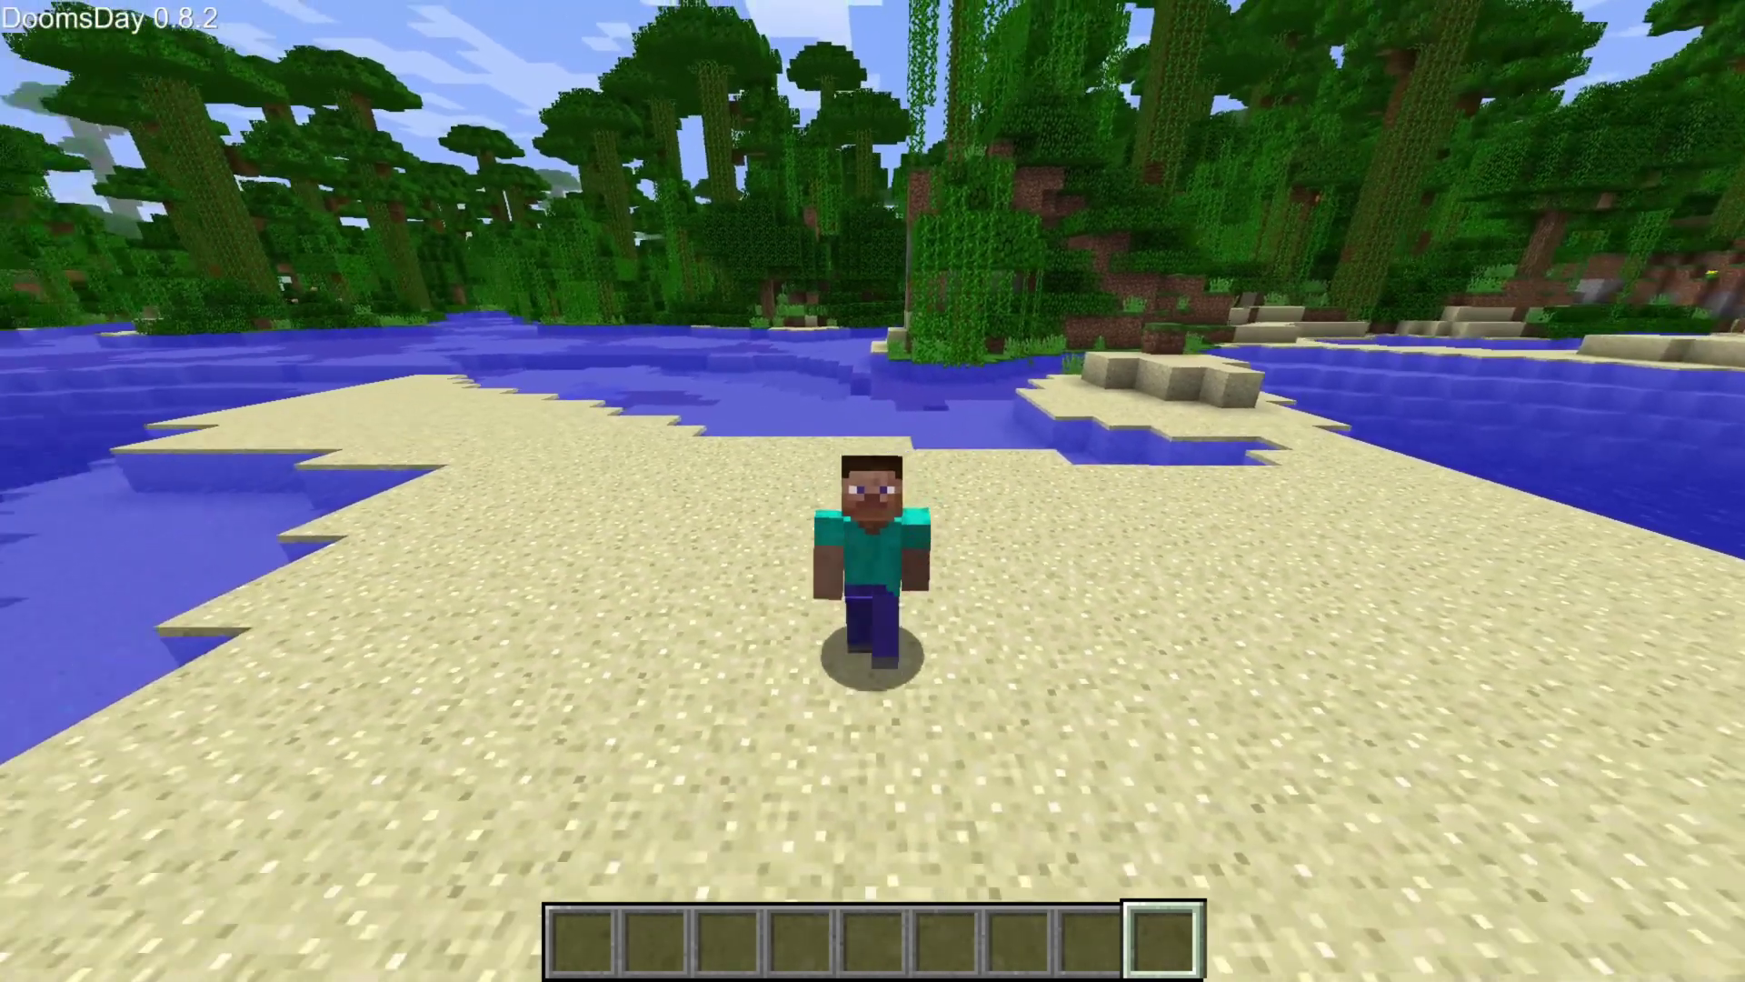
key("w")
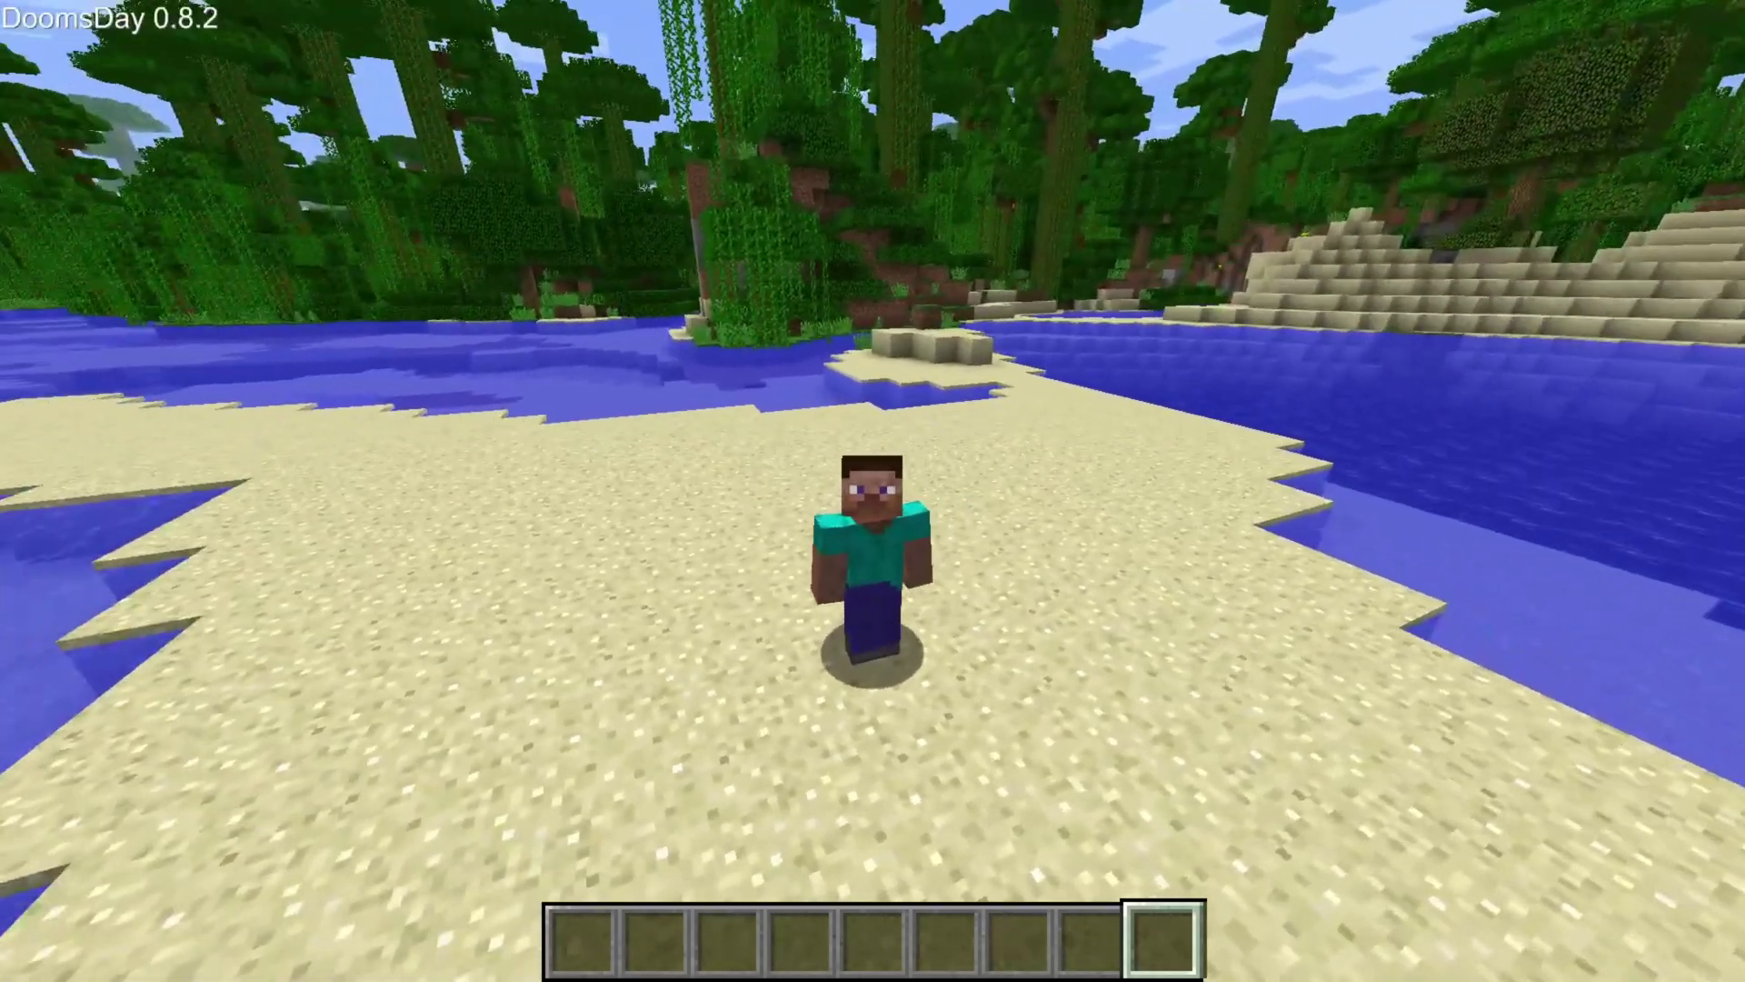
key("w")
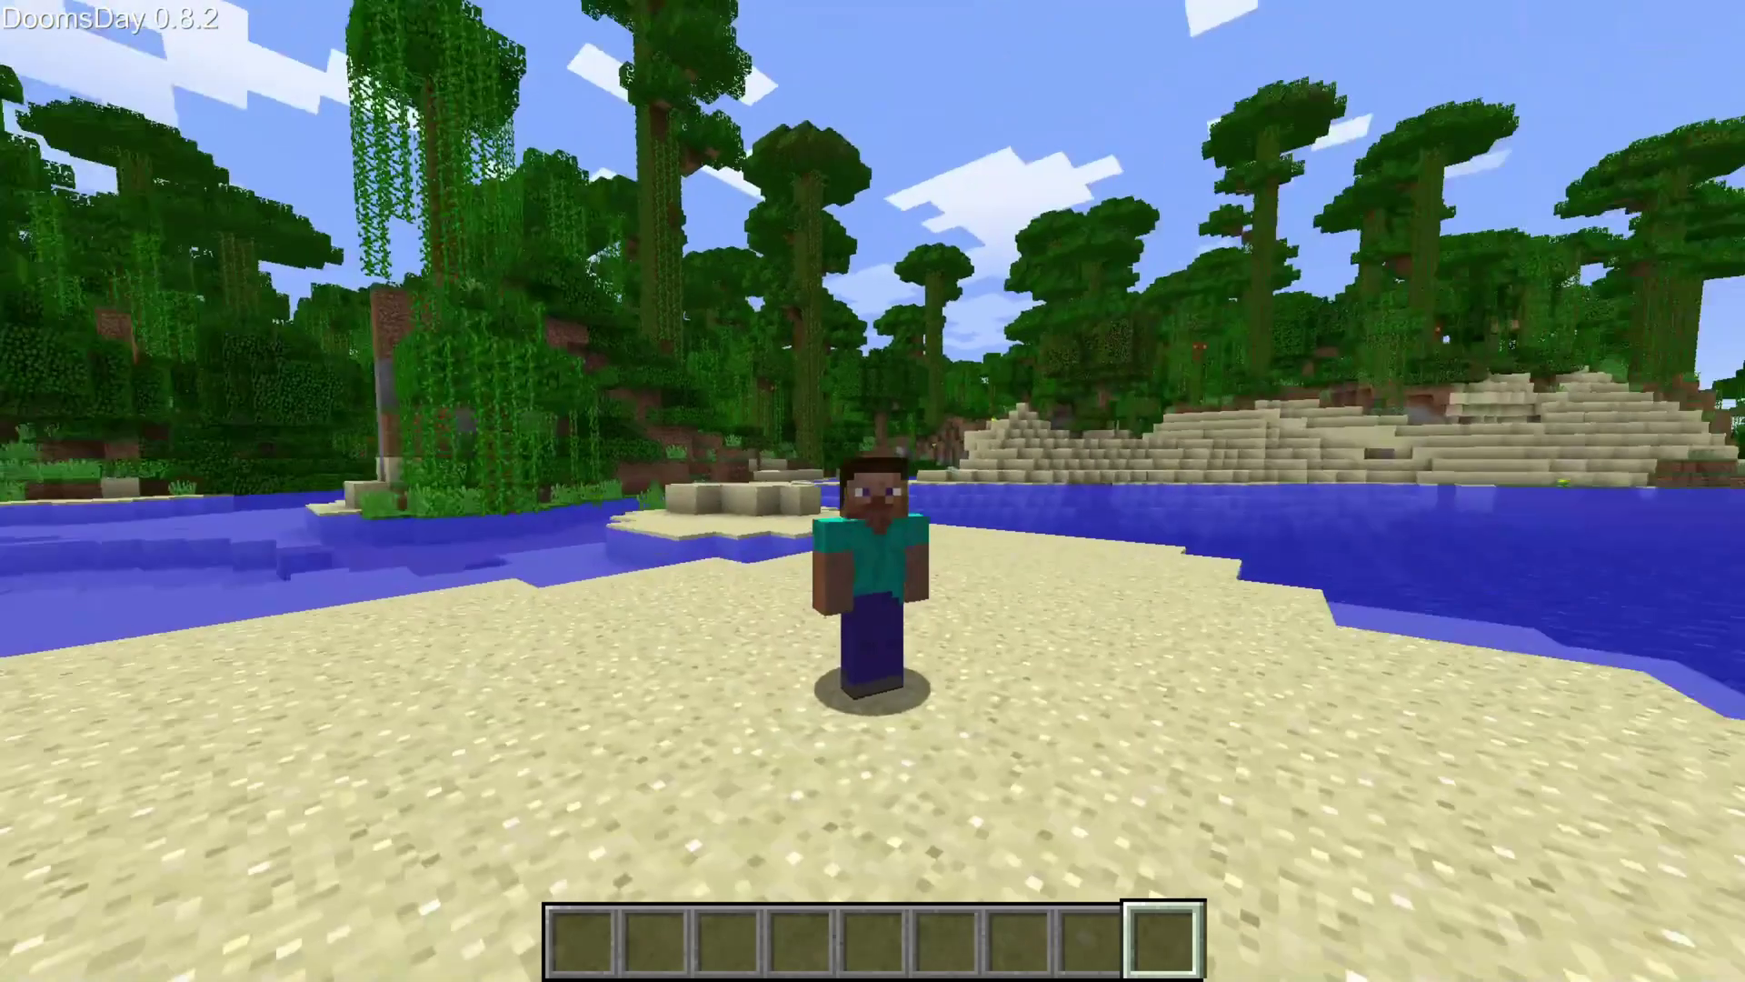
key("w")
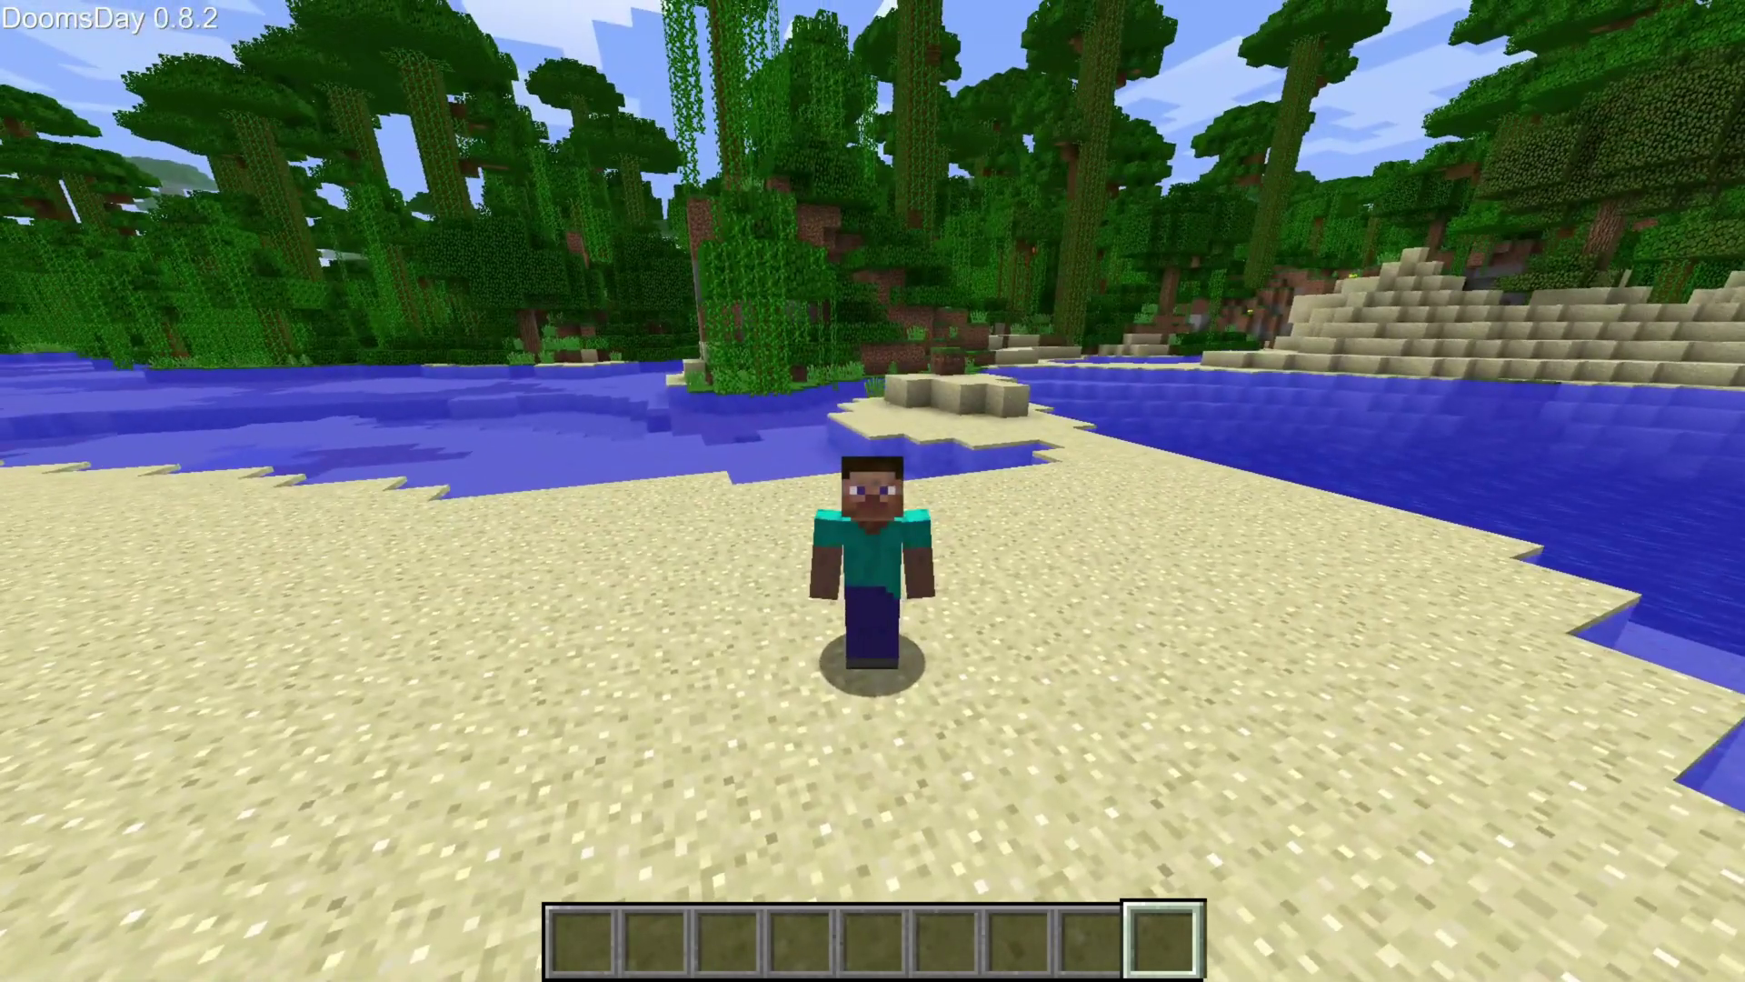
key("w")
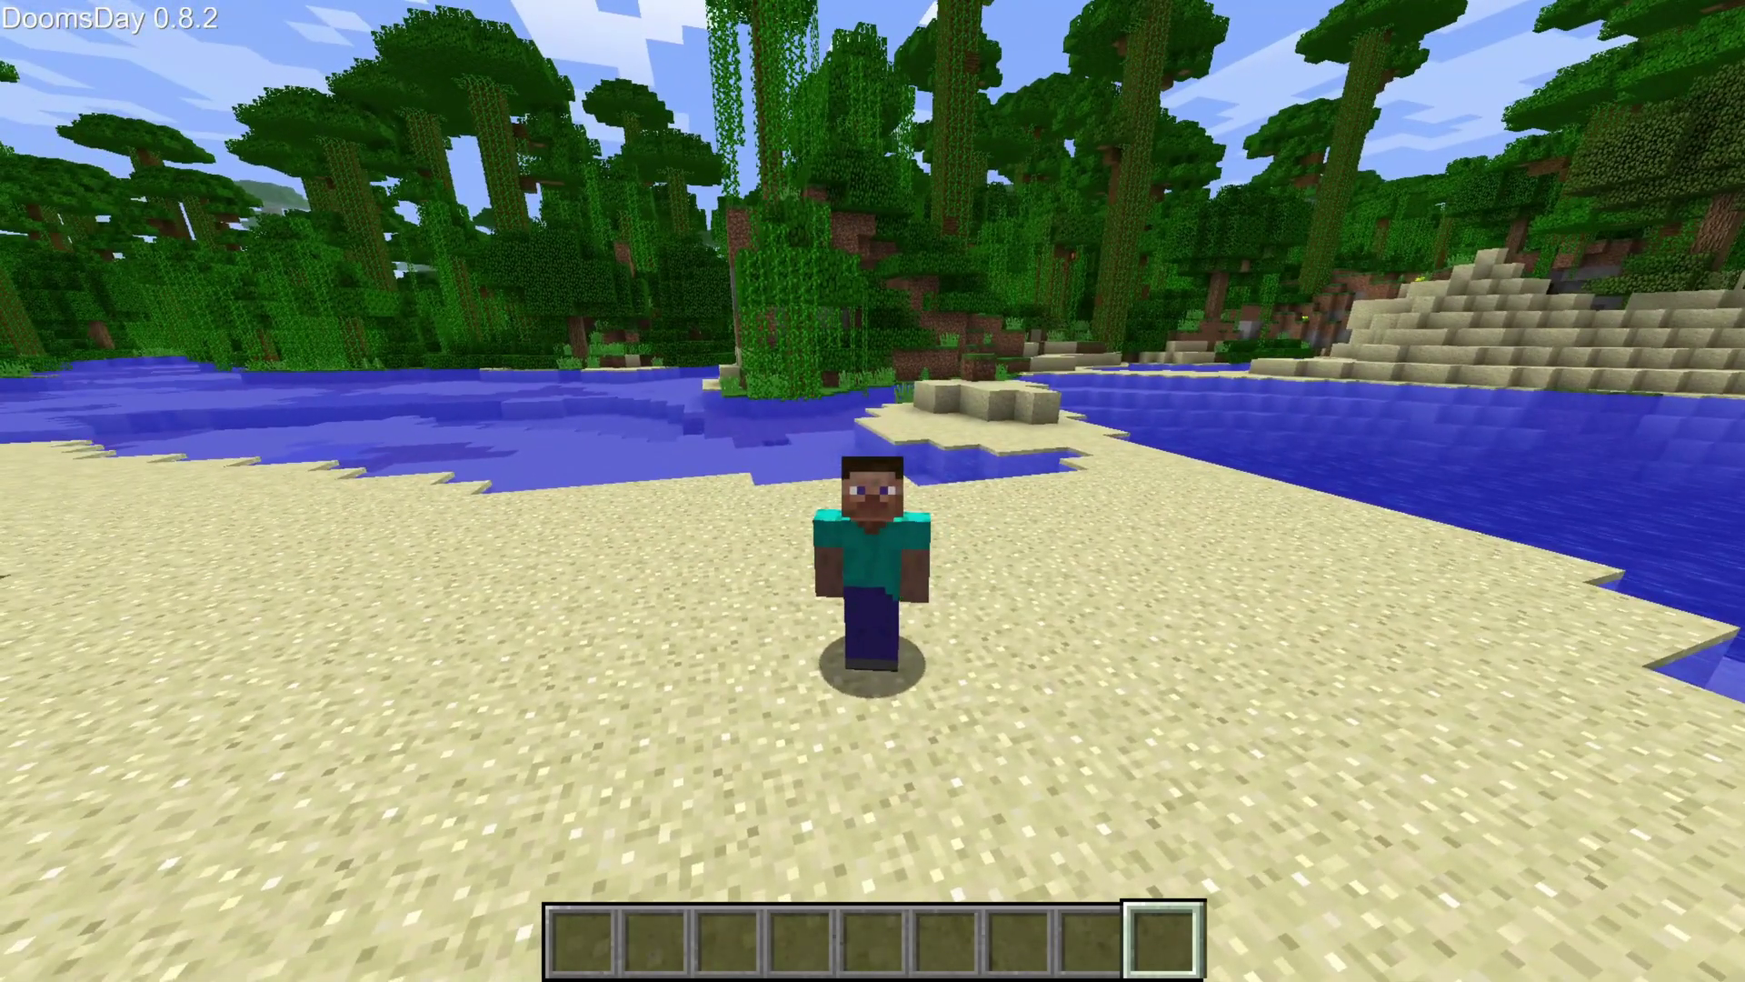
key("Shift_R")
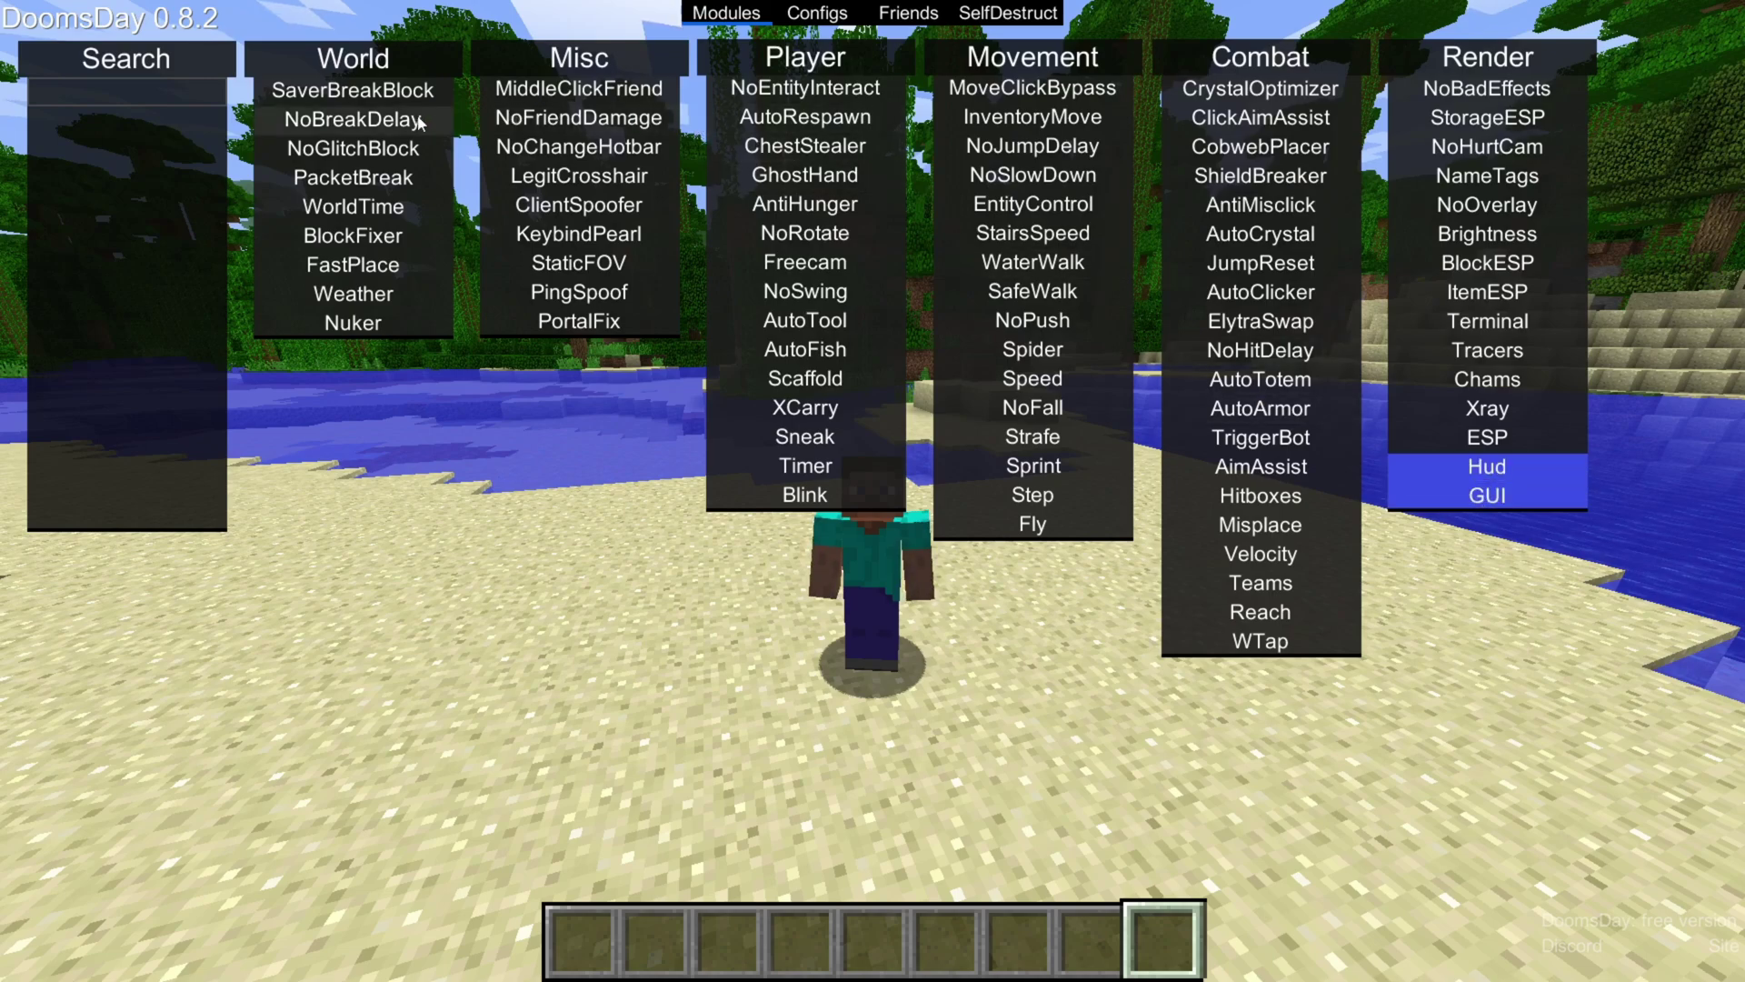
Step: Toggle SaverBreakBlock on and off and show its key bind
left_click(368, 93)
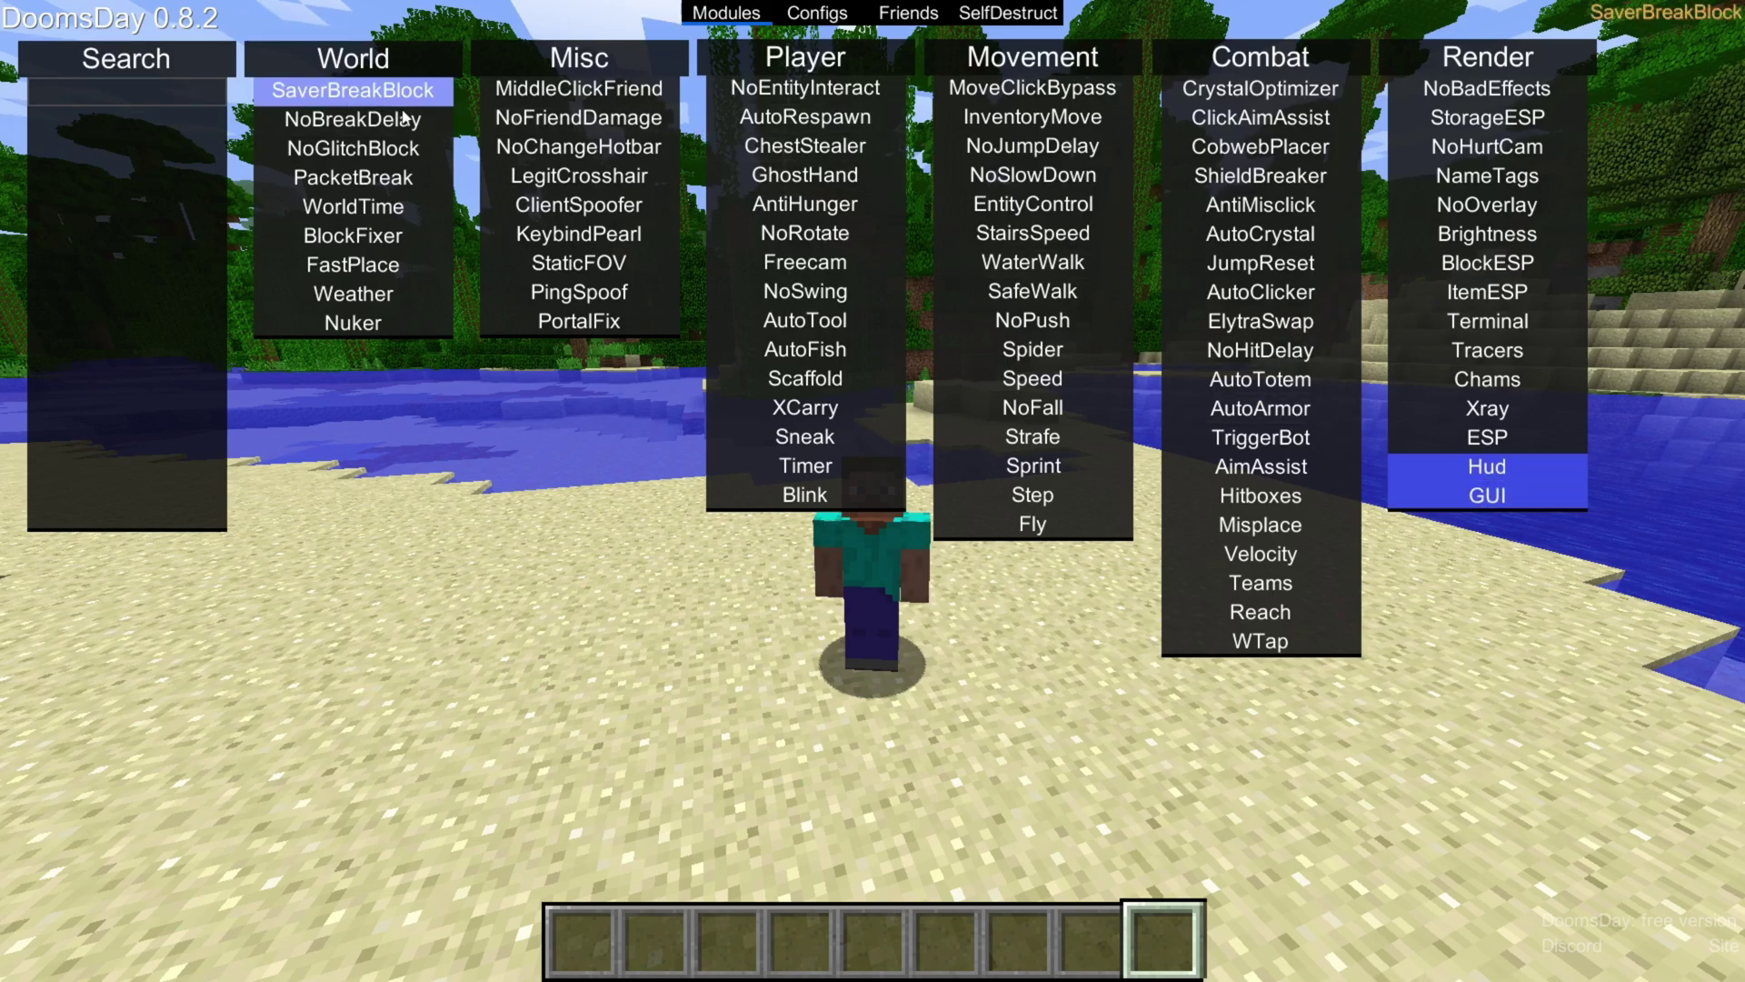
left_click(404, 104)
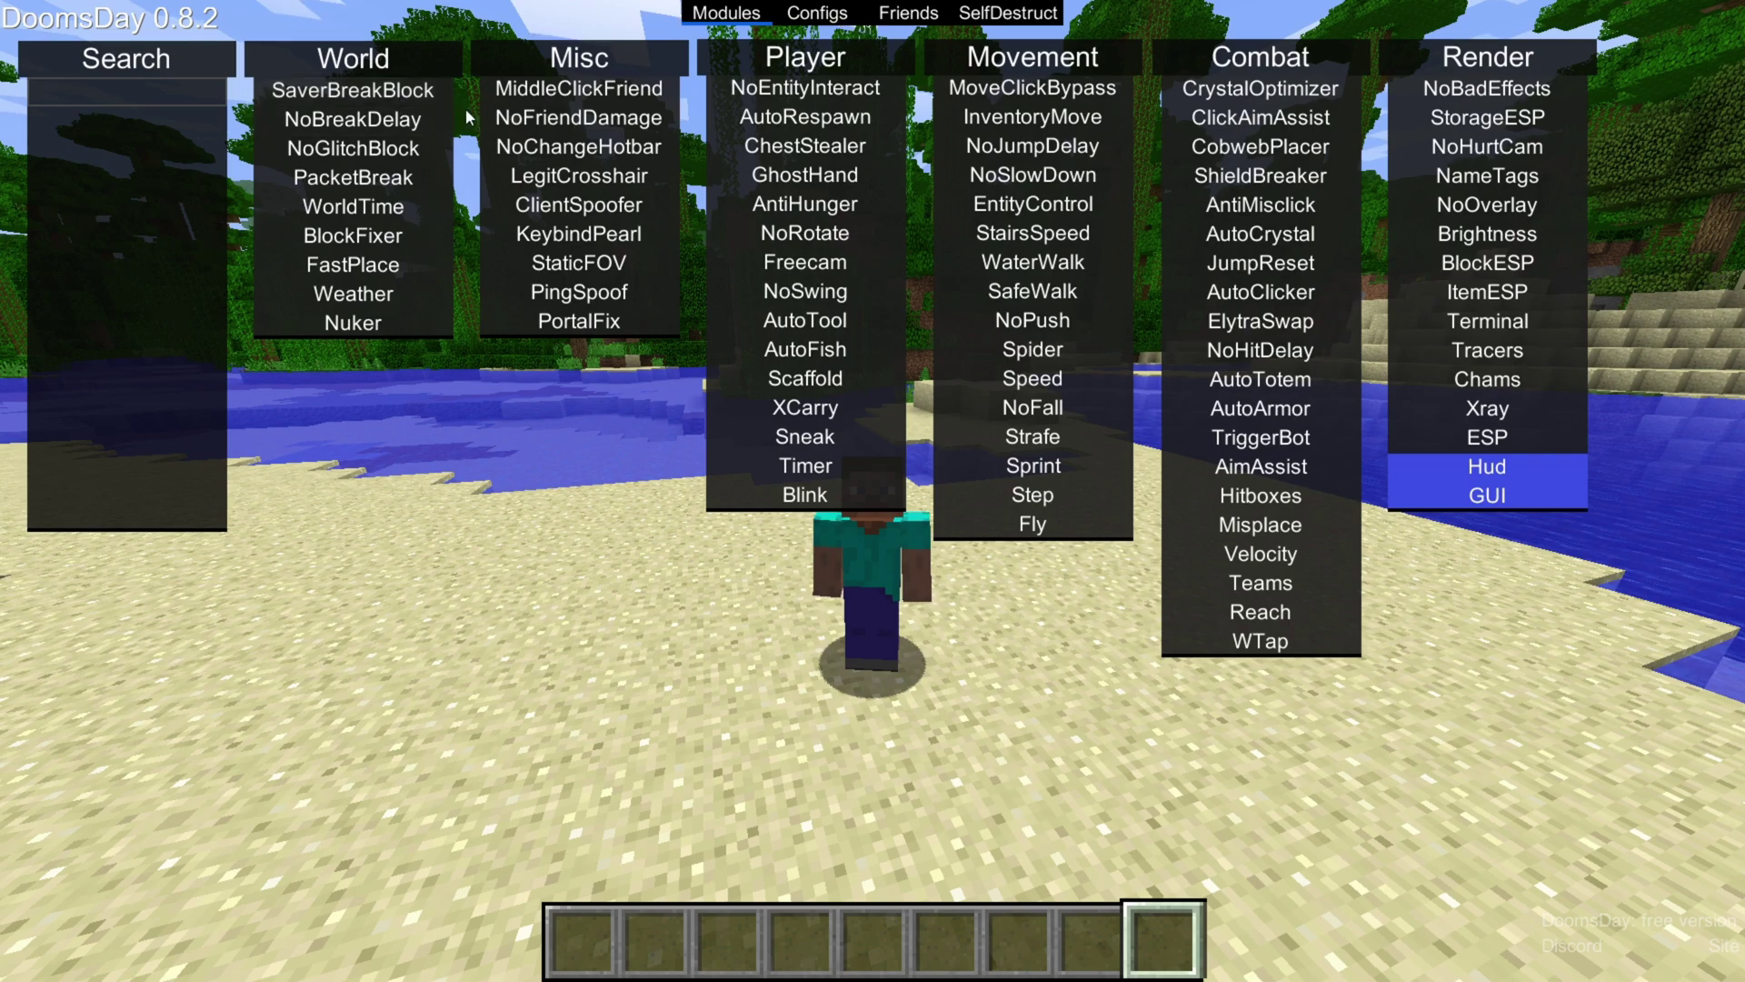
middle_click(382, 91)
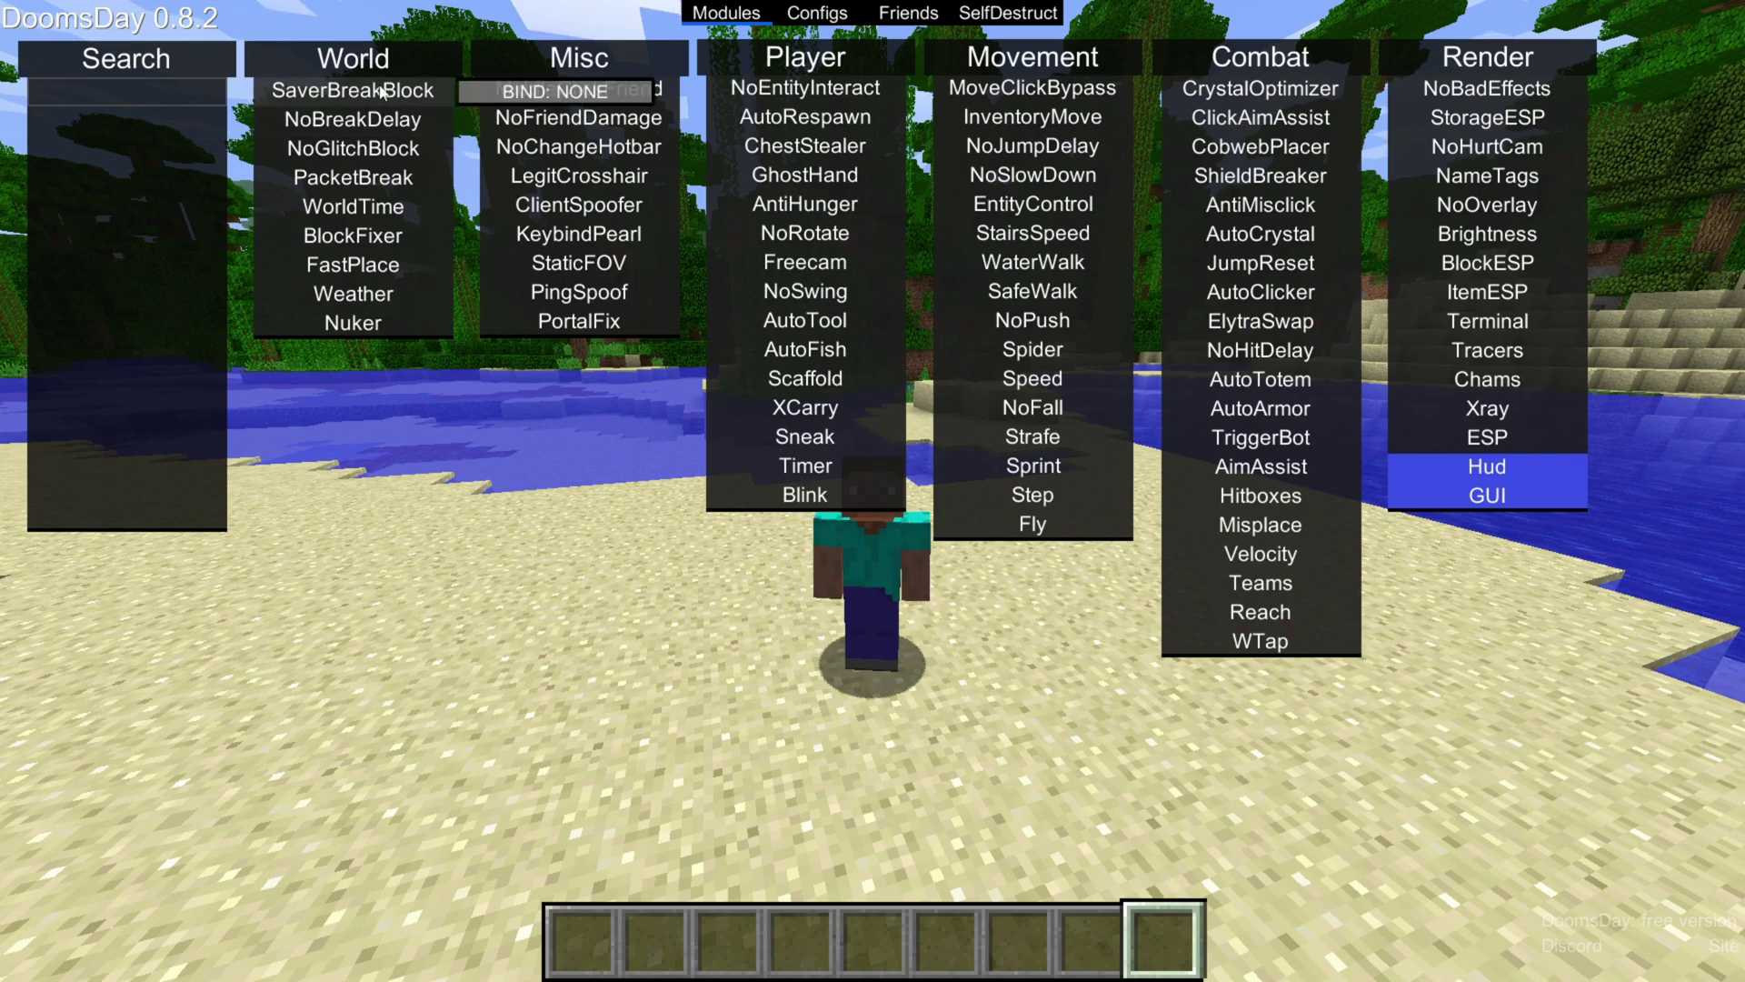
Step: Review settings of NoBreakDelay, NoGlitchBlock, PacketBreak, WorldTime, BlockFixer, FastPlace and Nuker
right_click(372, 115)
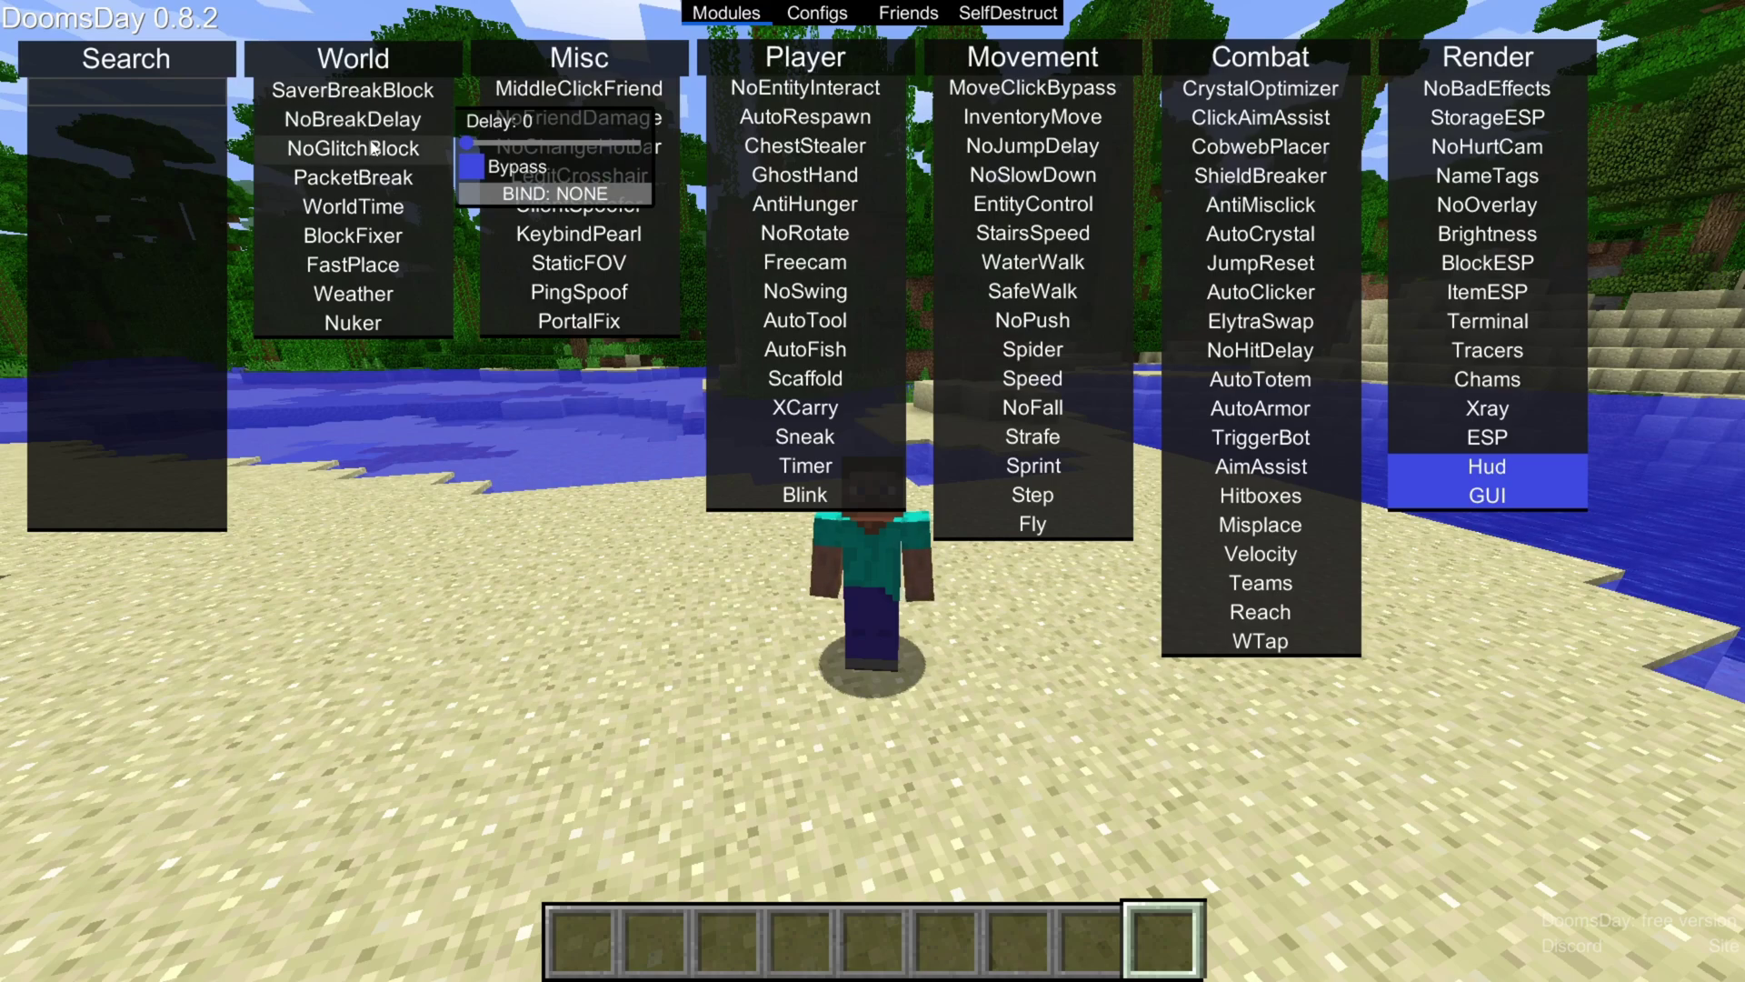
right_click(373, 149)
right_click(377, 180)
right_click(379, 216)
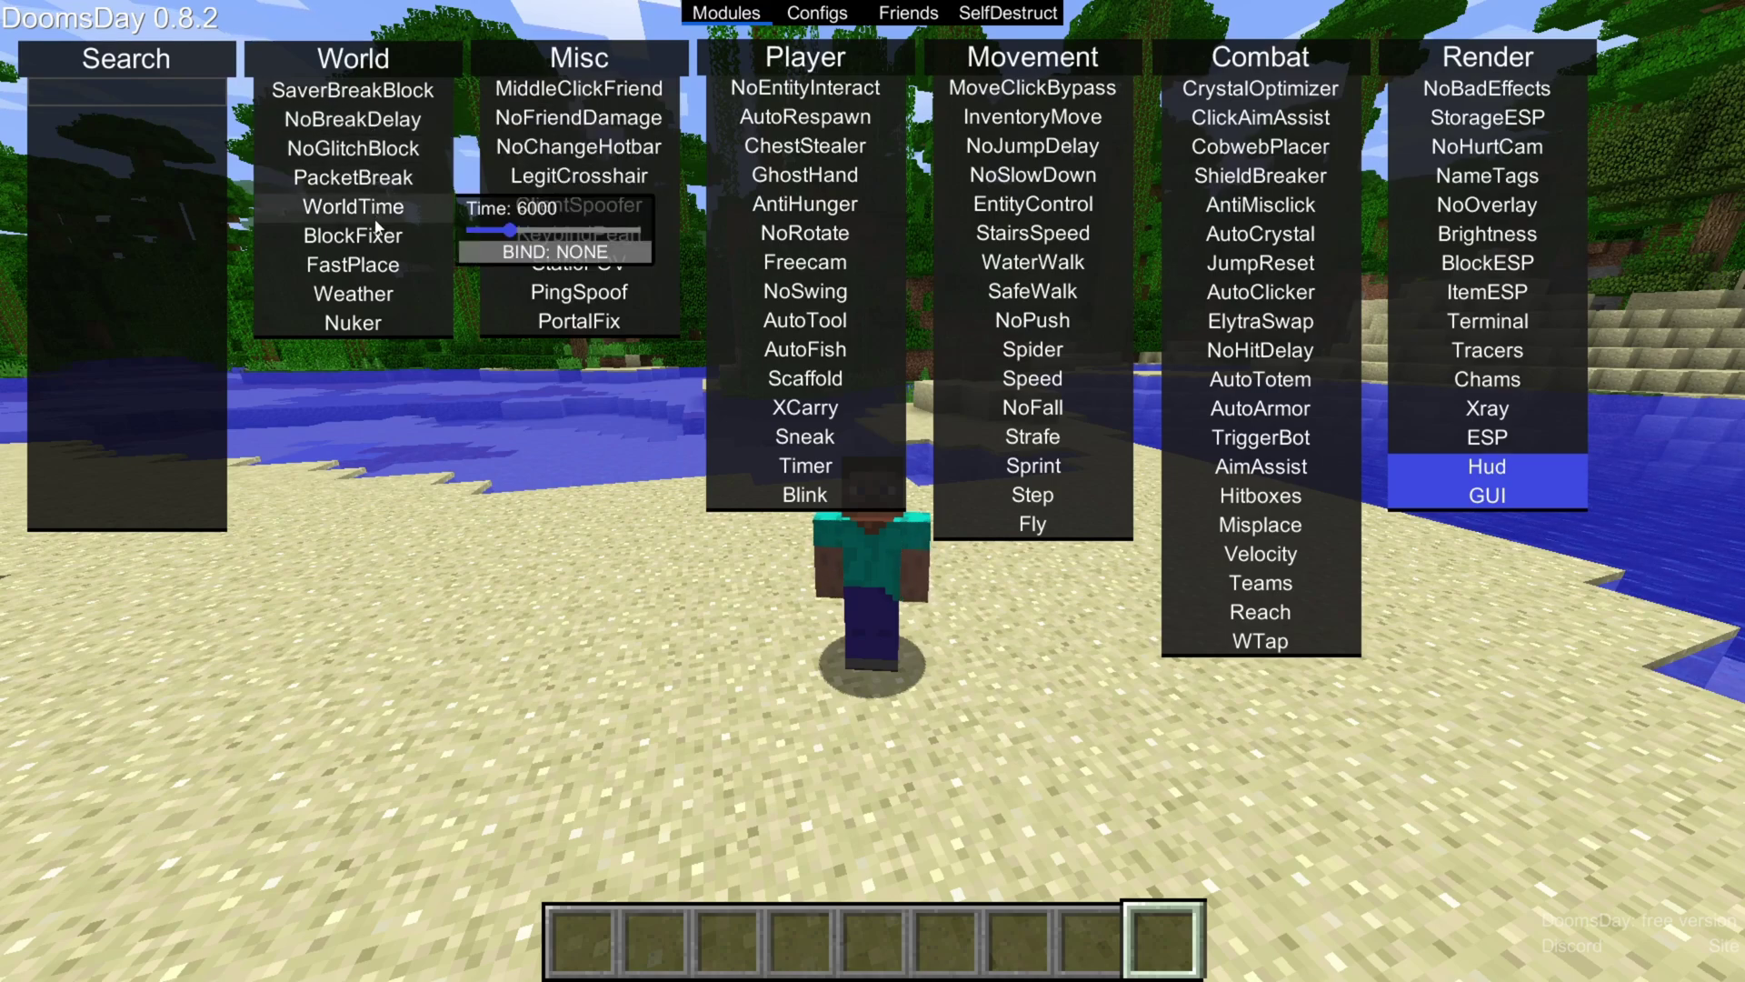
right_click(377, 235)
right_click(378, 272)
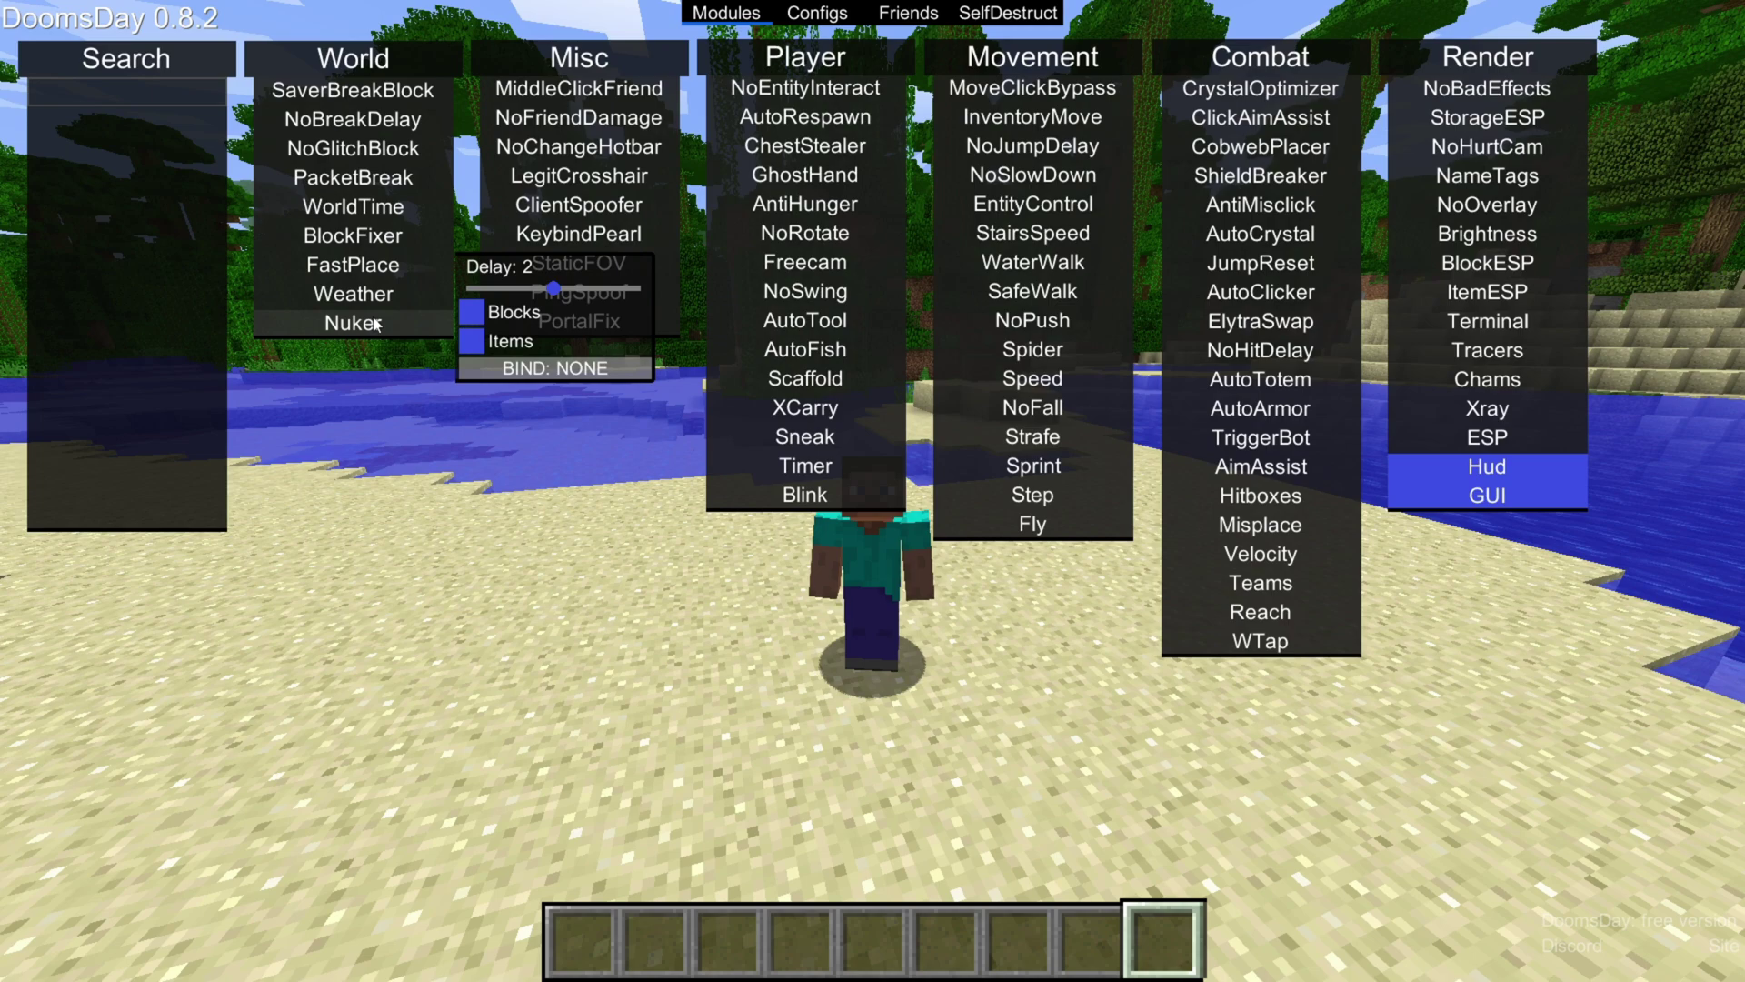
right_click(375, 323)
scroll(593, 513, "down", 5)
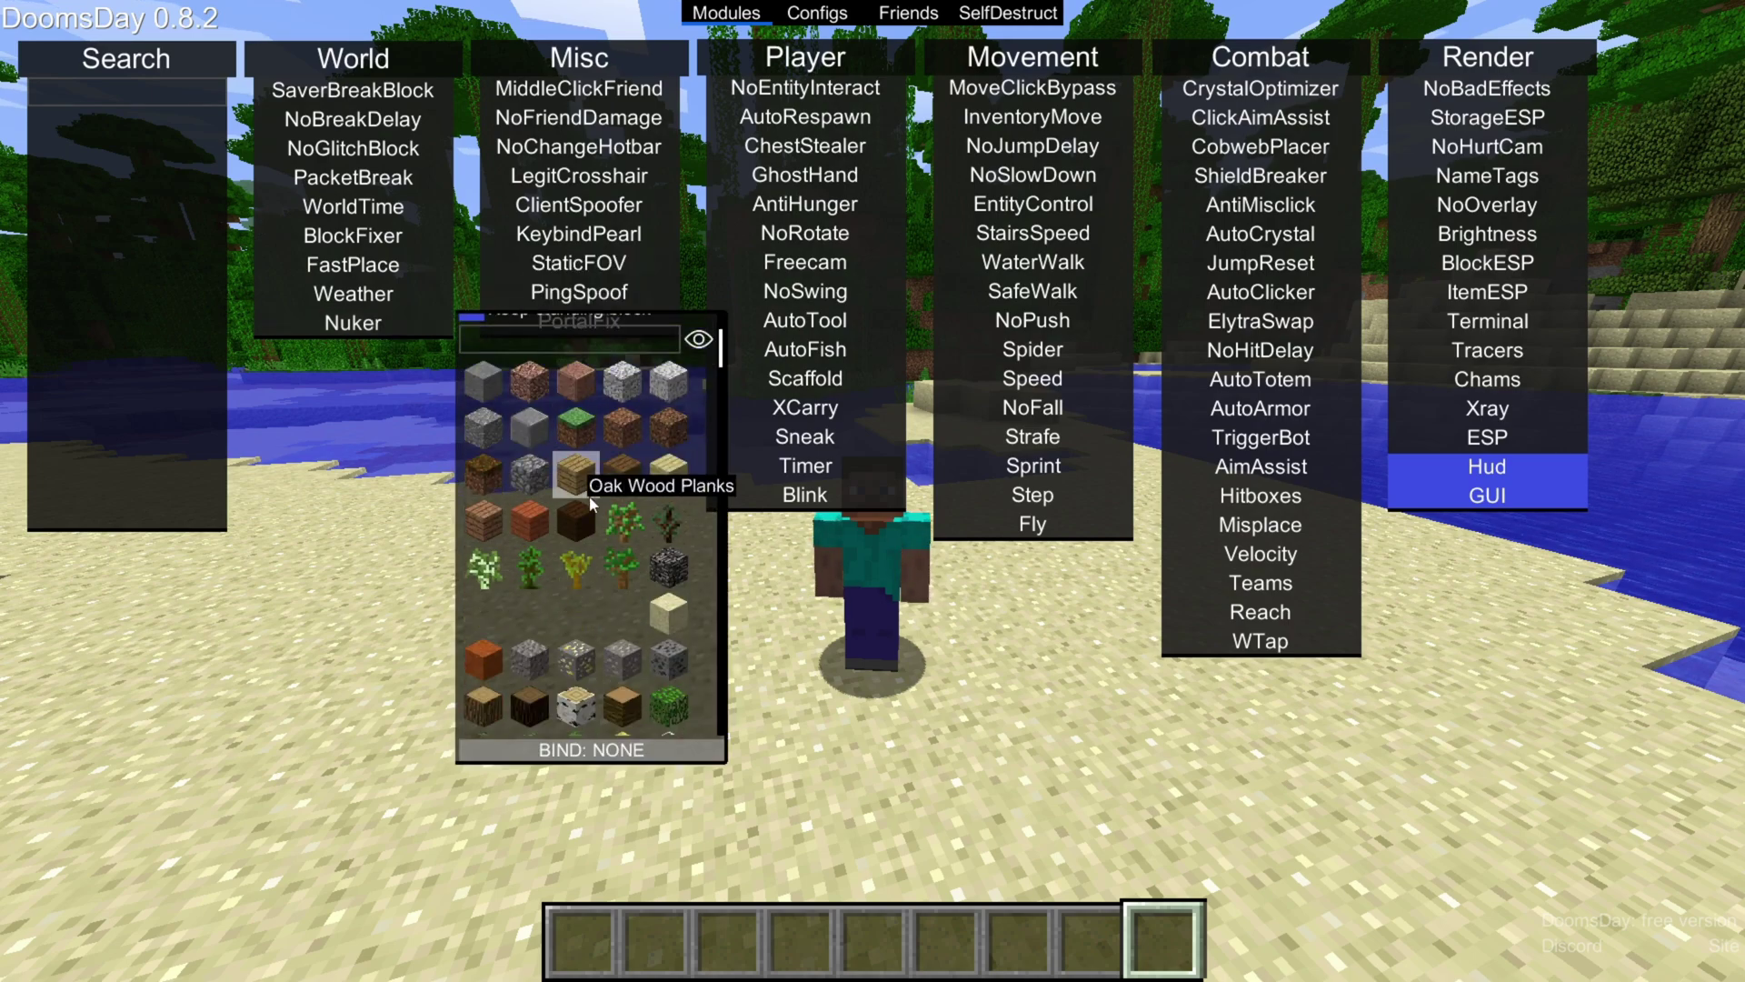
scroll(589, 495, "up", 4)
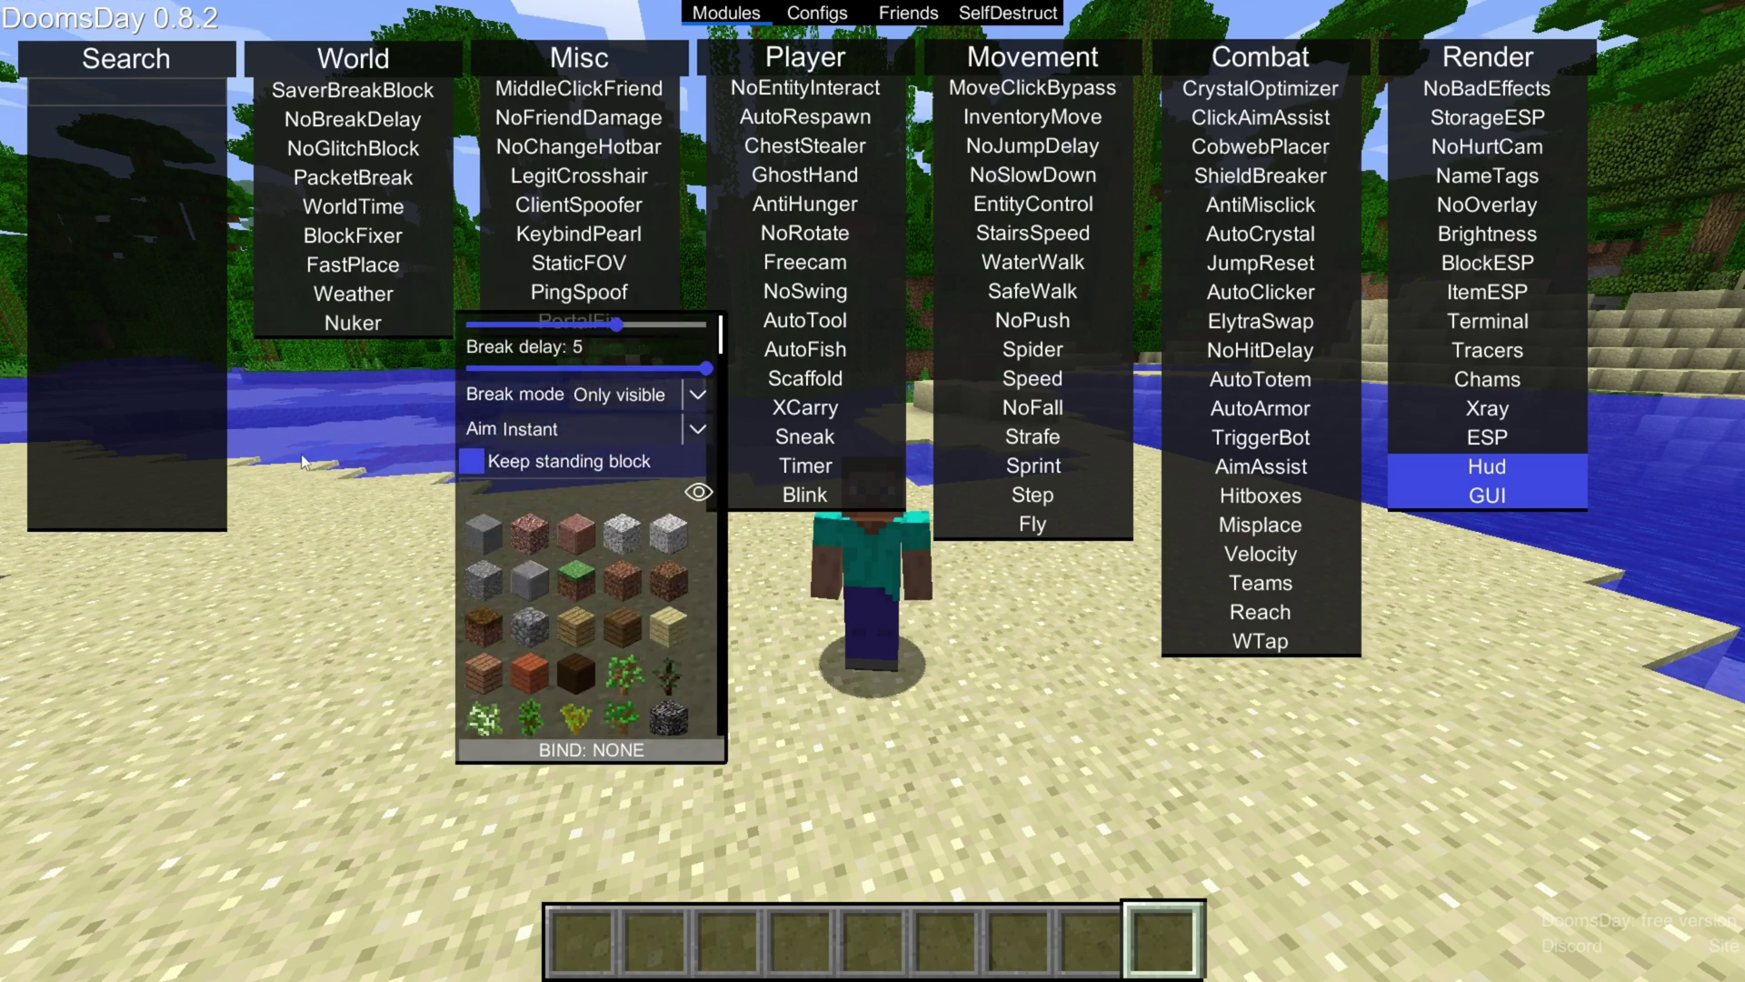
right_click(380, 323)
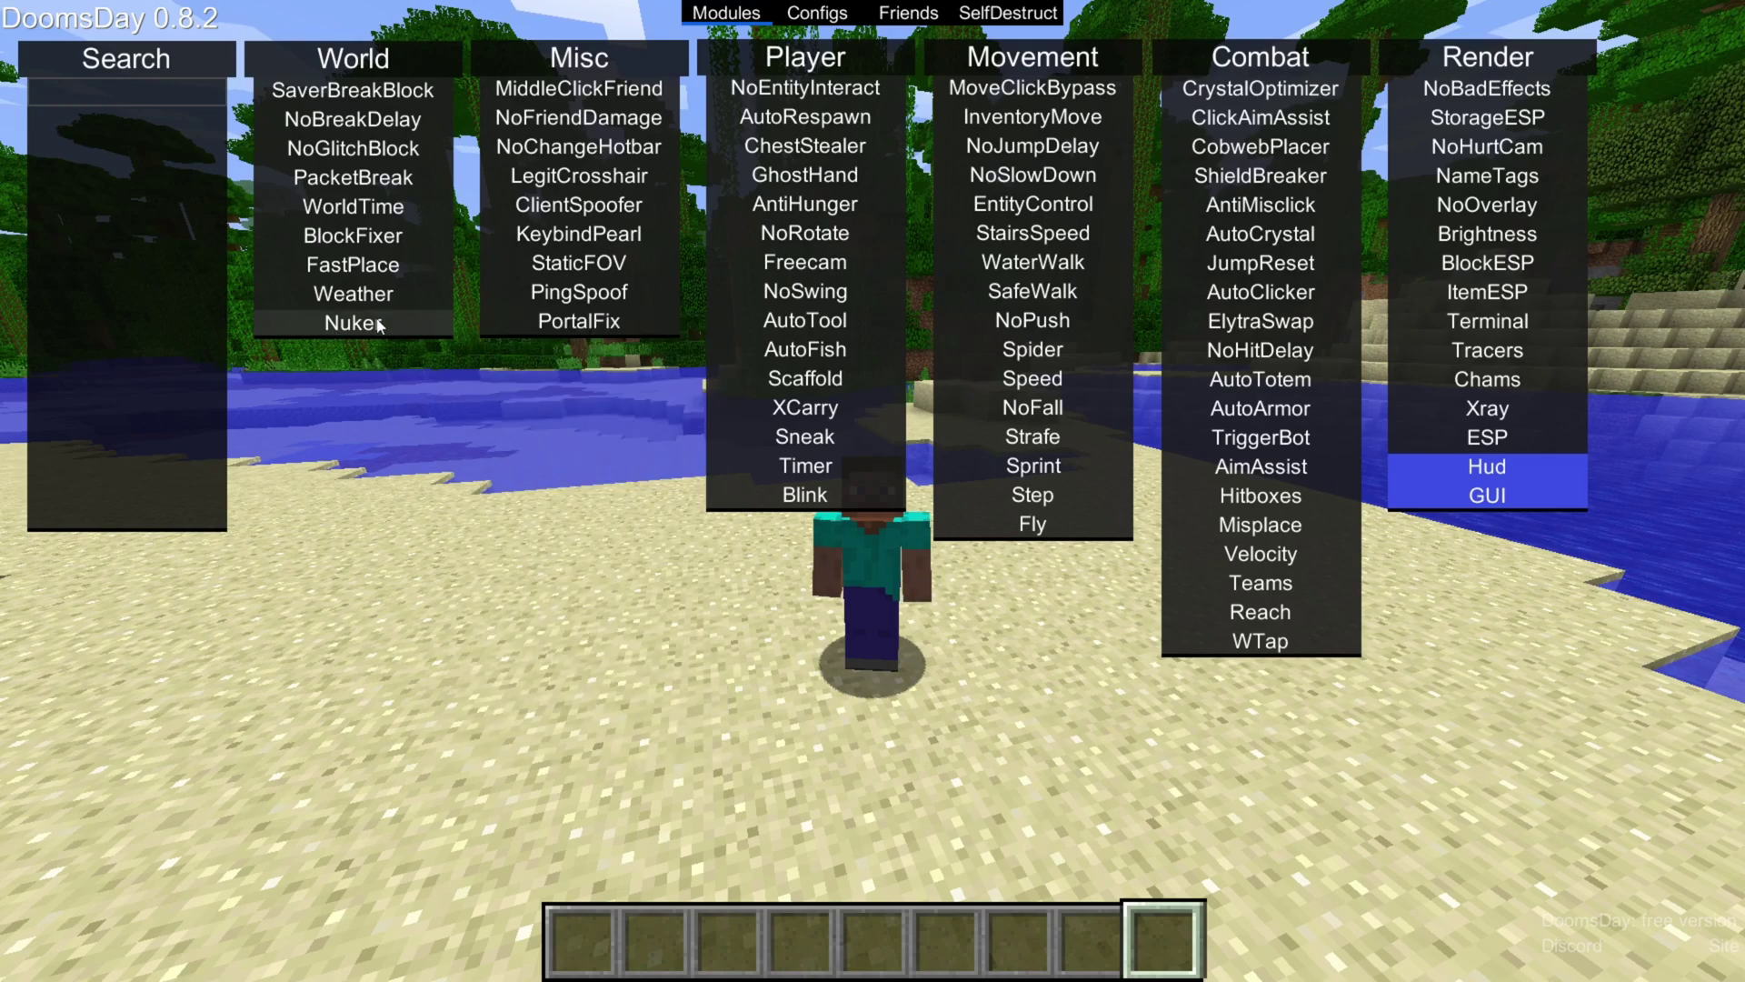
Step: Enable then disable CrystalOptimizer, ClickAimAssist and CobwebPlacer
left_click(1280, 95)
left_click(1268, 120)
left_click(1262, 148)
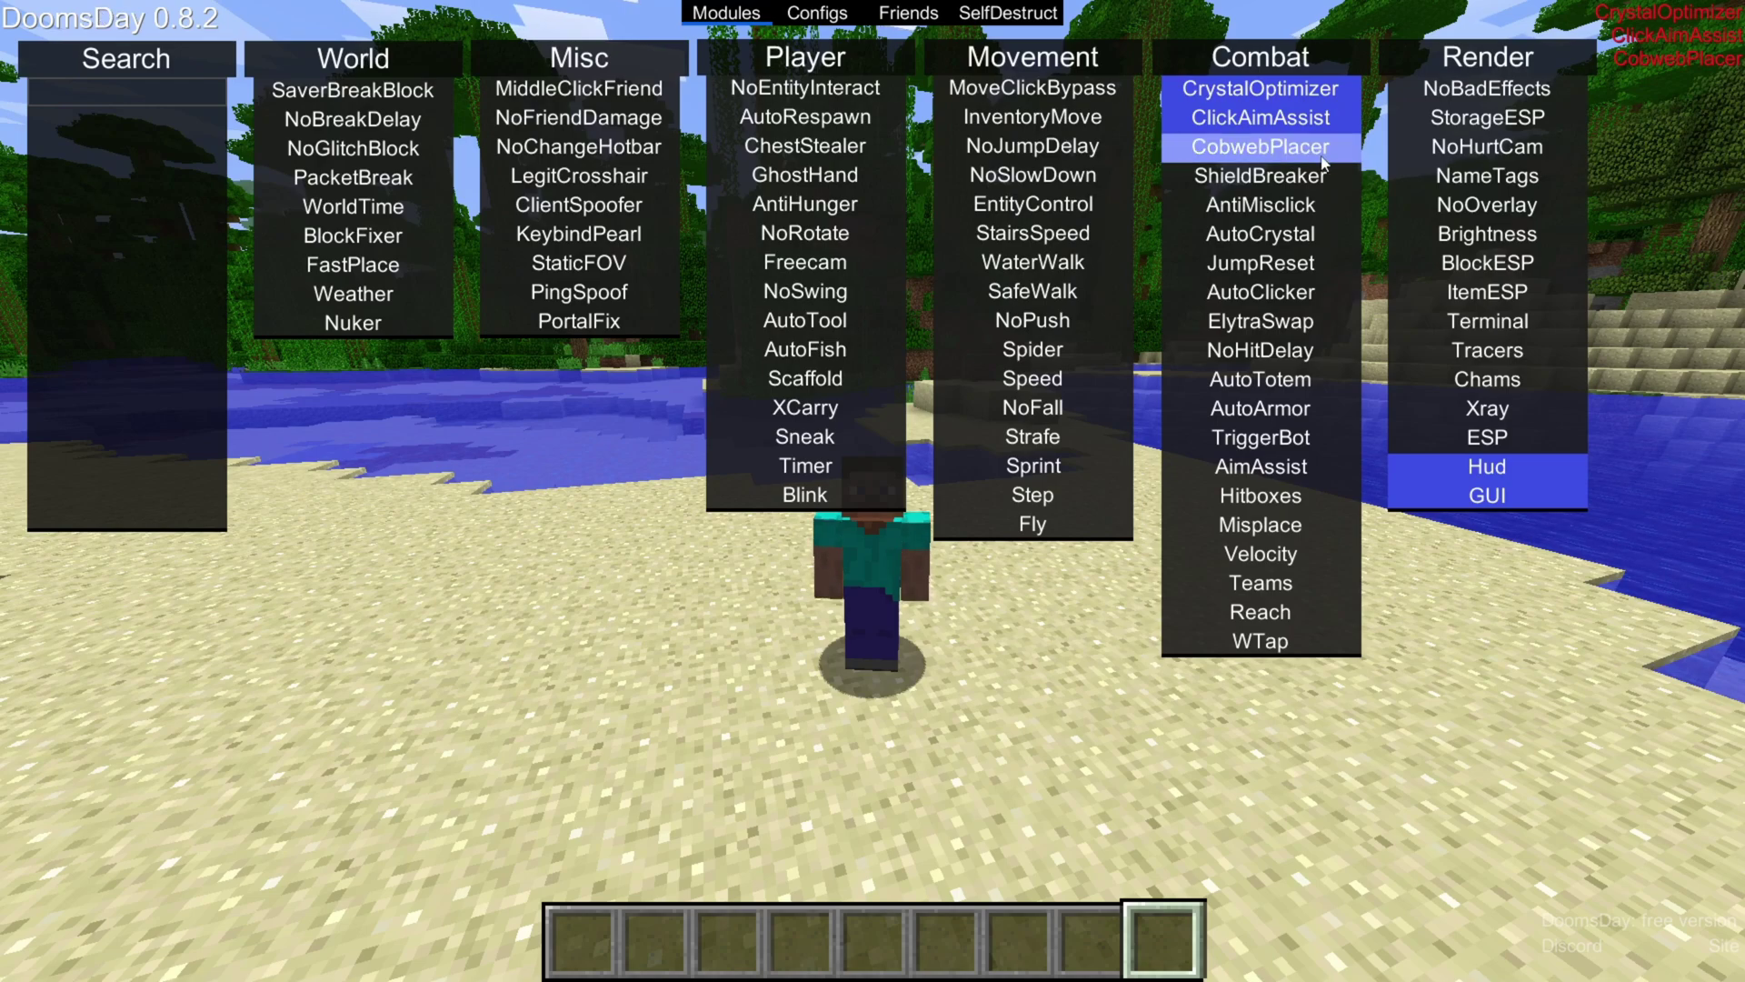
left_click(1273, 89)
left_click(1302, 120)
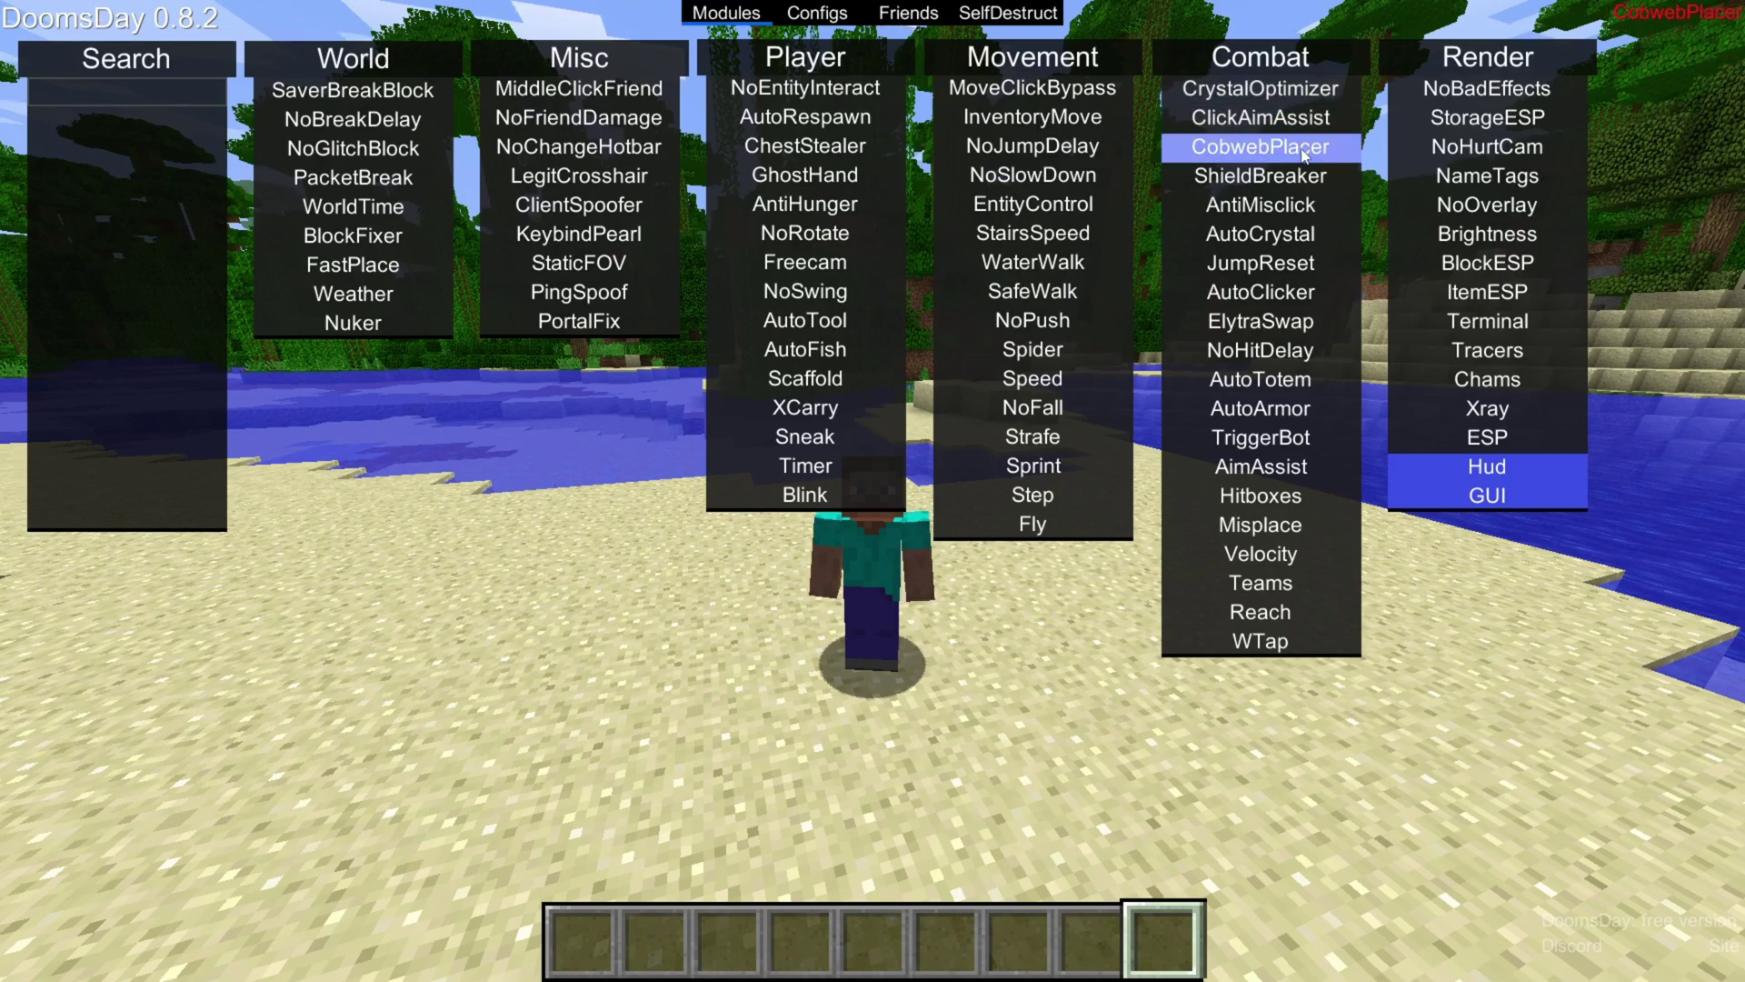
left_click(1290, 147)
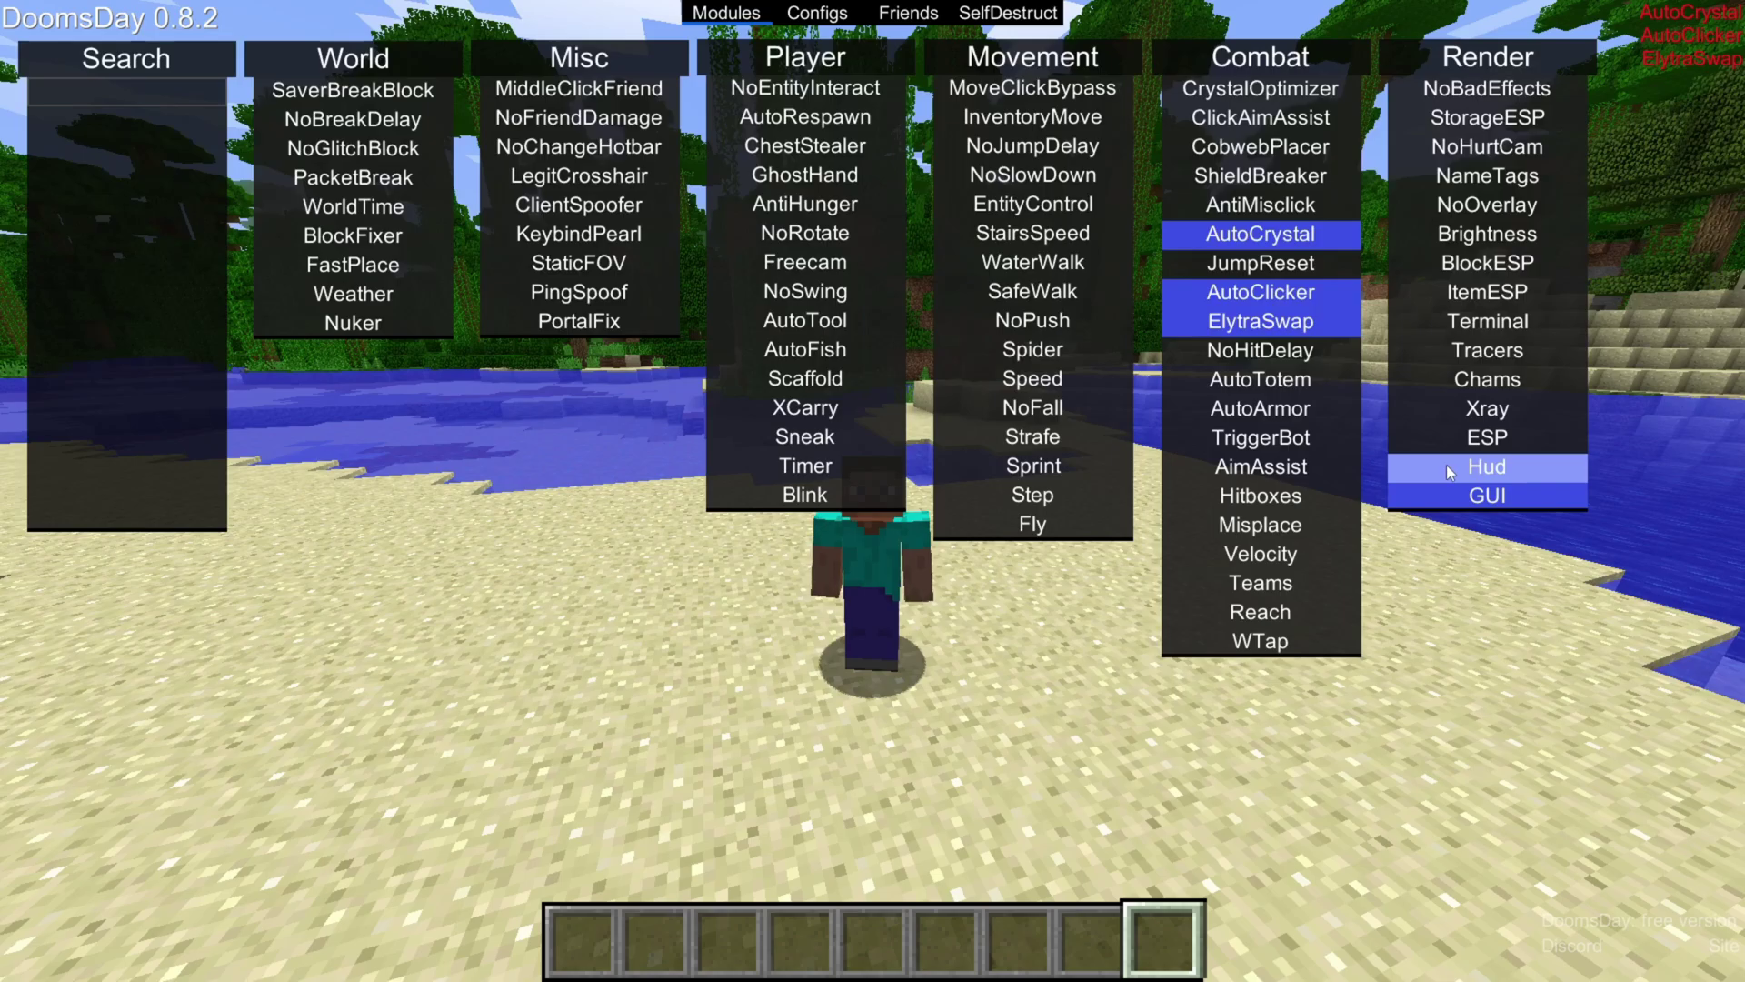
Step: Turn off Hud, ElytraSwap, AutoClicker and AutoCrystal
left_click(1451, 468)
left_click(1272, 320)
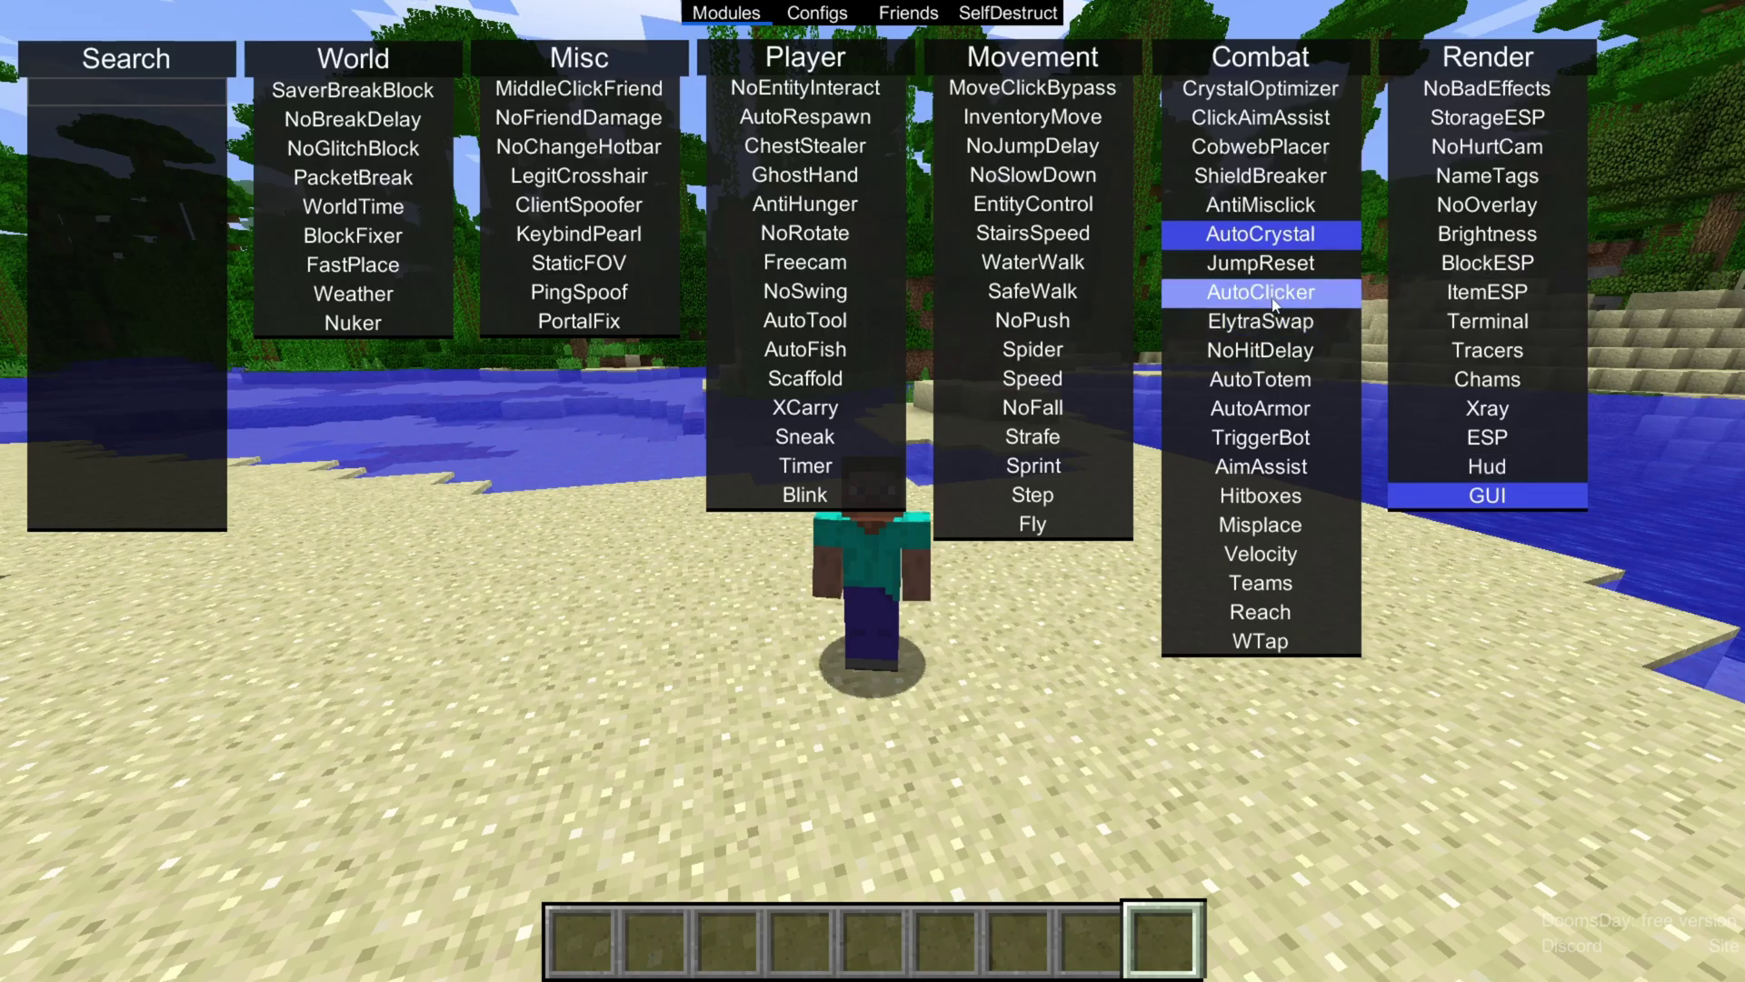
left_click(1273, 301)
left_click(1282, 238)
Step: Close and reopen the DoomsDay module panels twice with Right Shift
key("Escape")
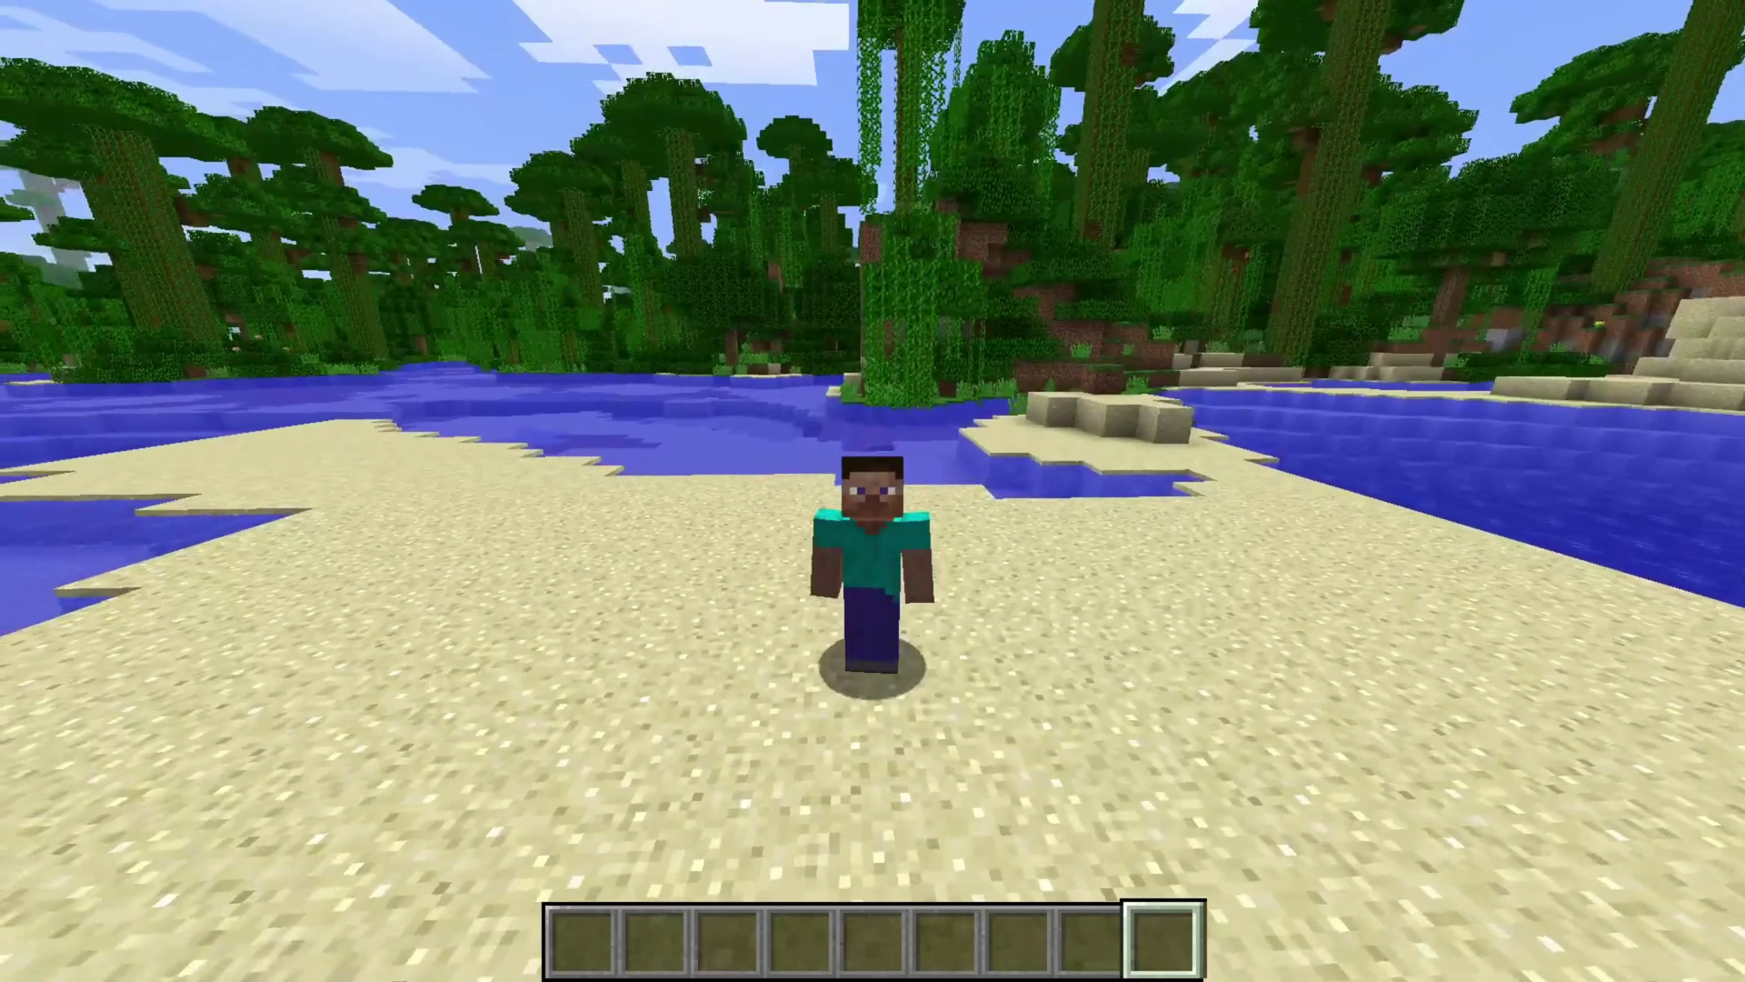
key("Shift_R")
key("Escape")
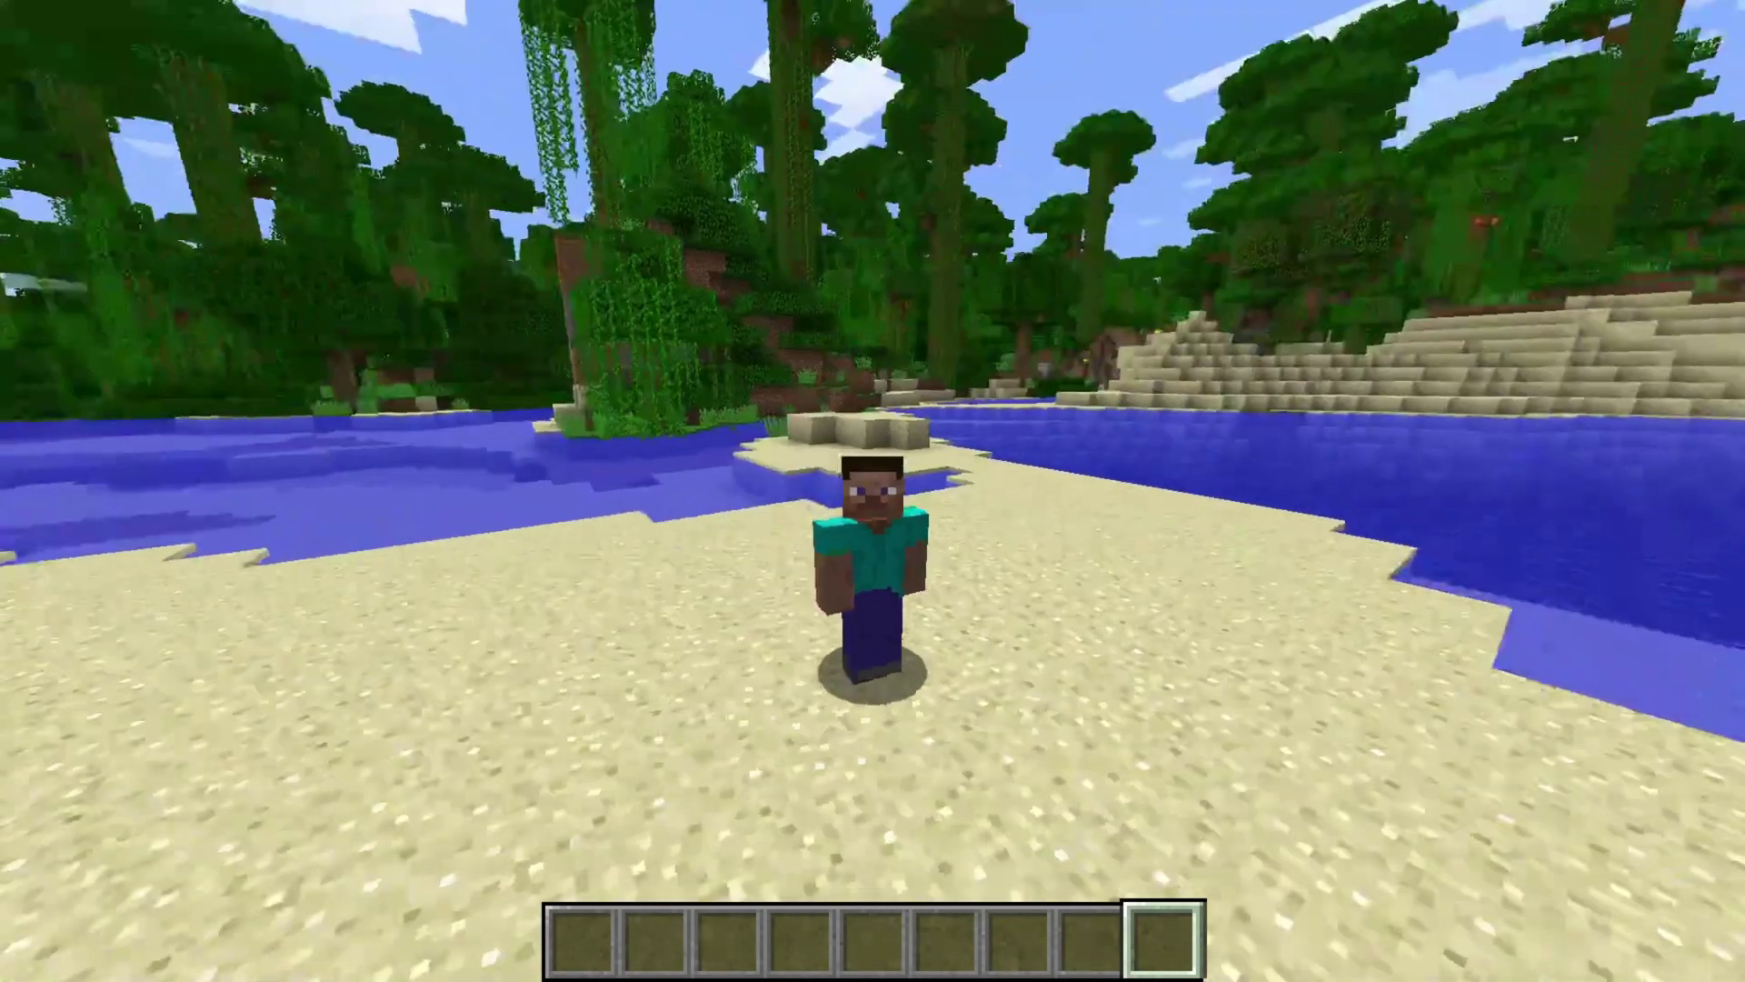
key("Shift_R")
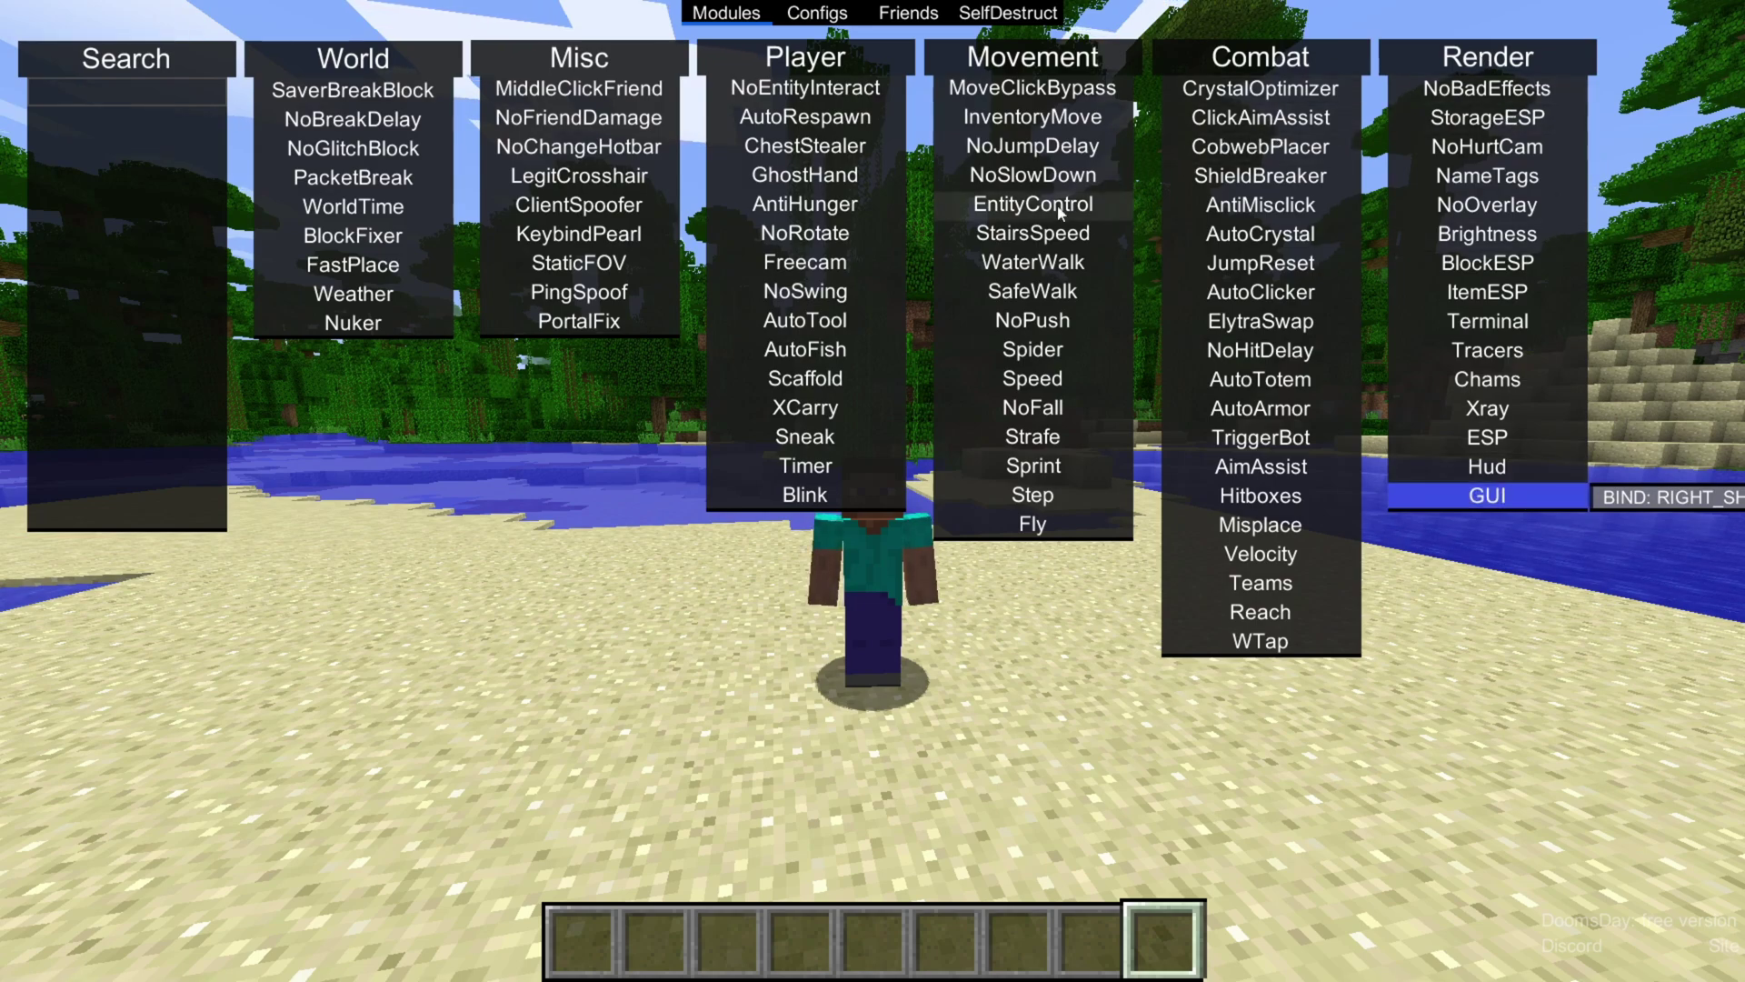
right_click(1490, 496)
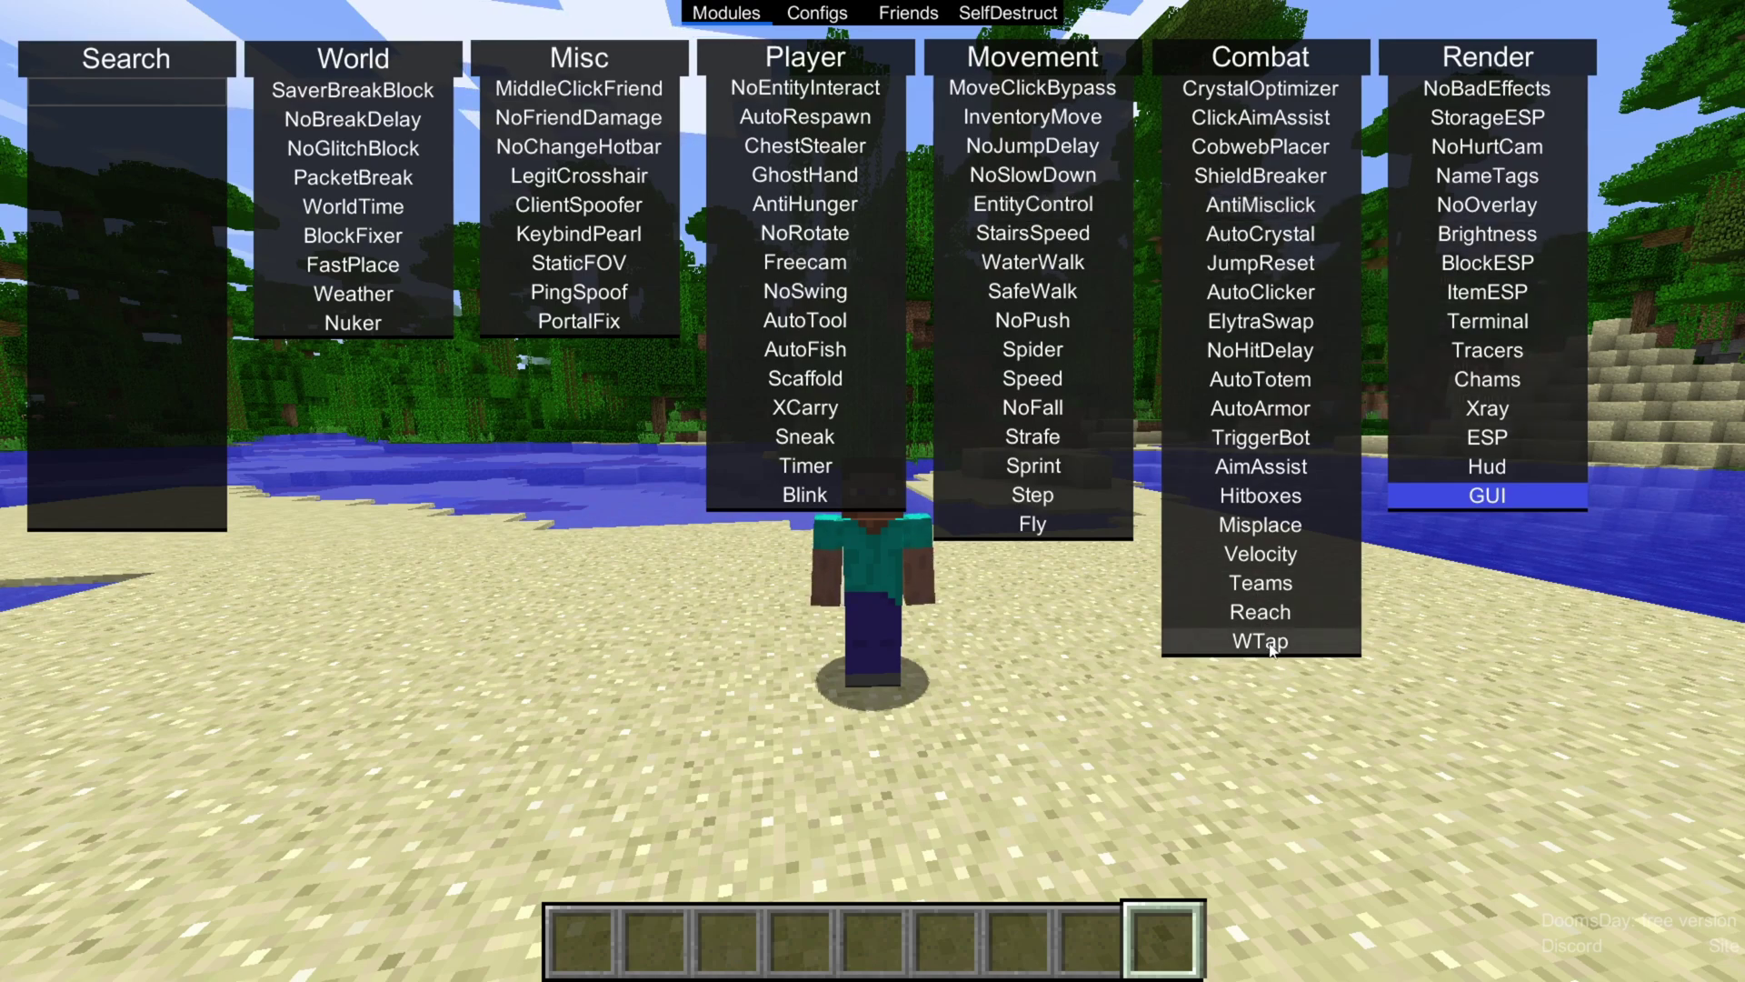
right_click(1268, 642)
right_click(1279, 643)
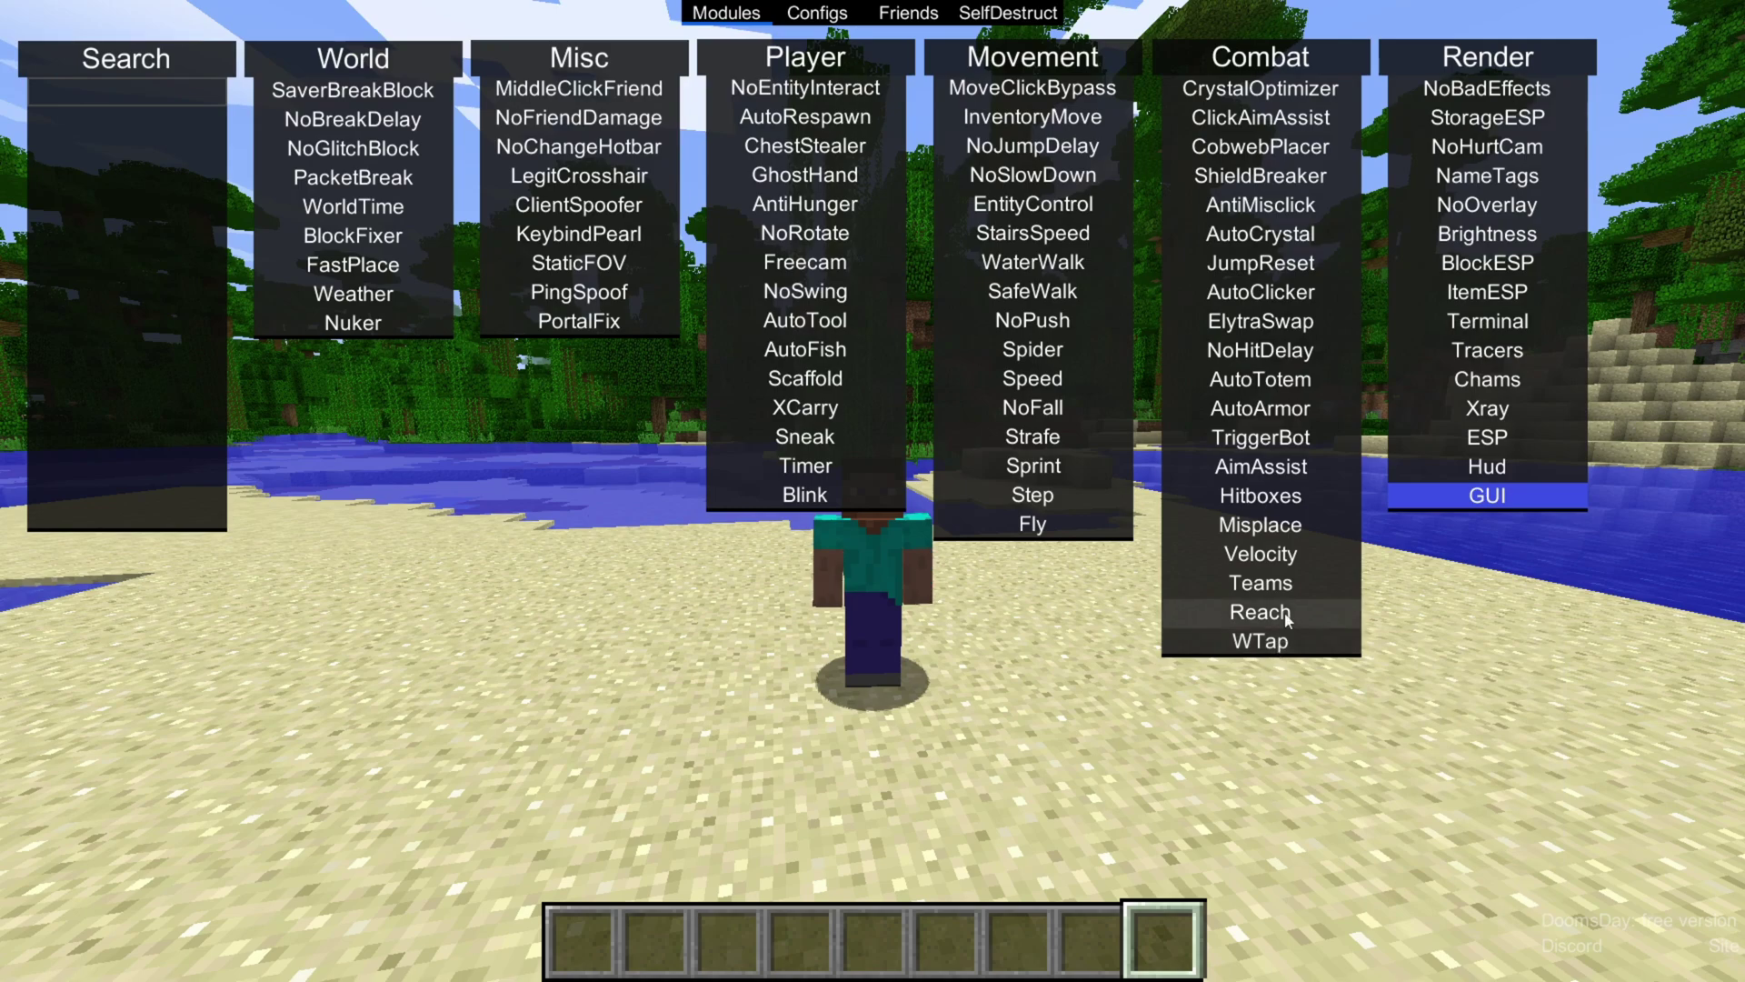
right_click(1272, 613)
right_click(1279, 618)
right_click(1291, 596)
right_click(1290, 595)
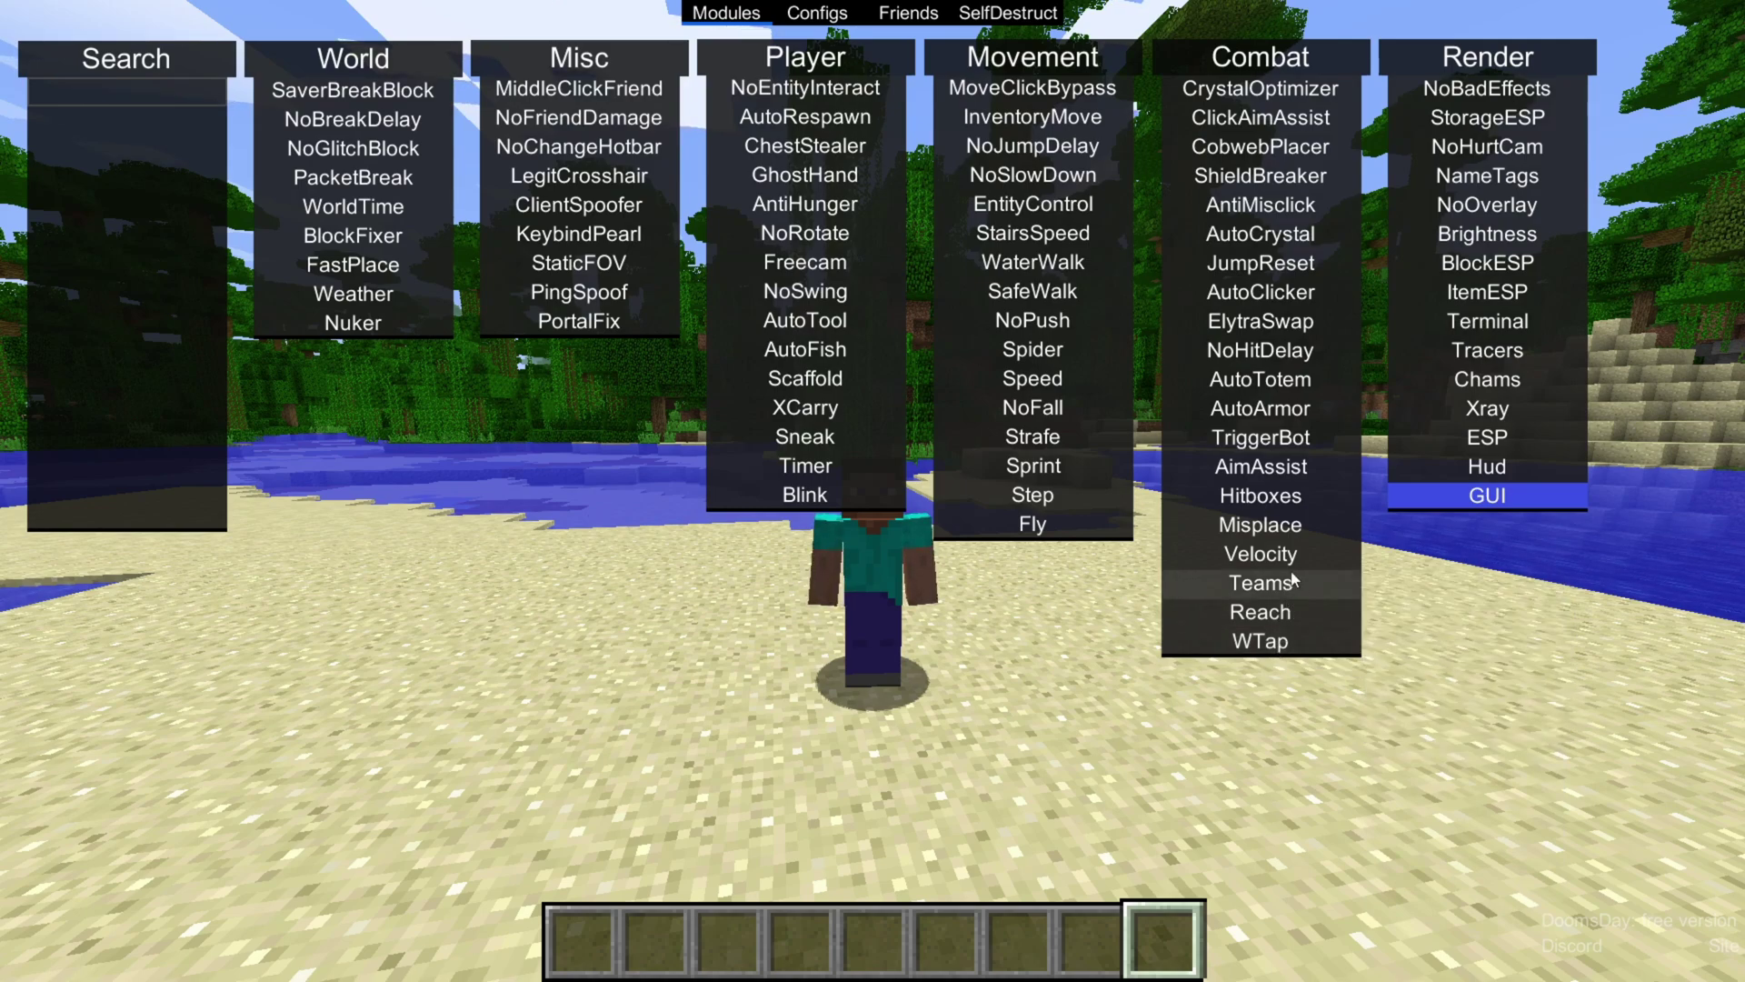
right_click(1296, 563)
right_click(1295, 566)
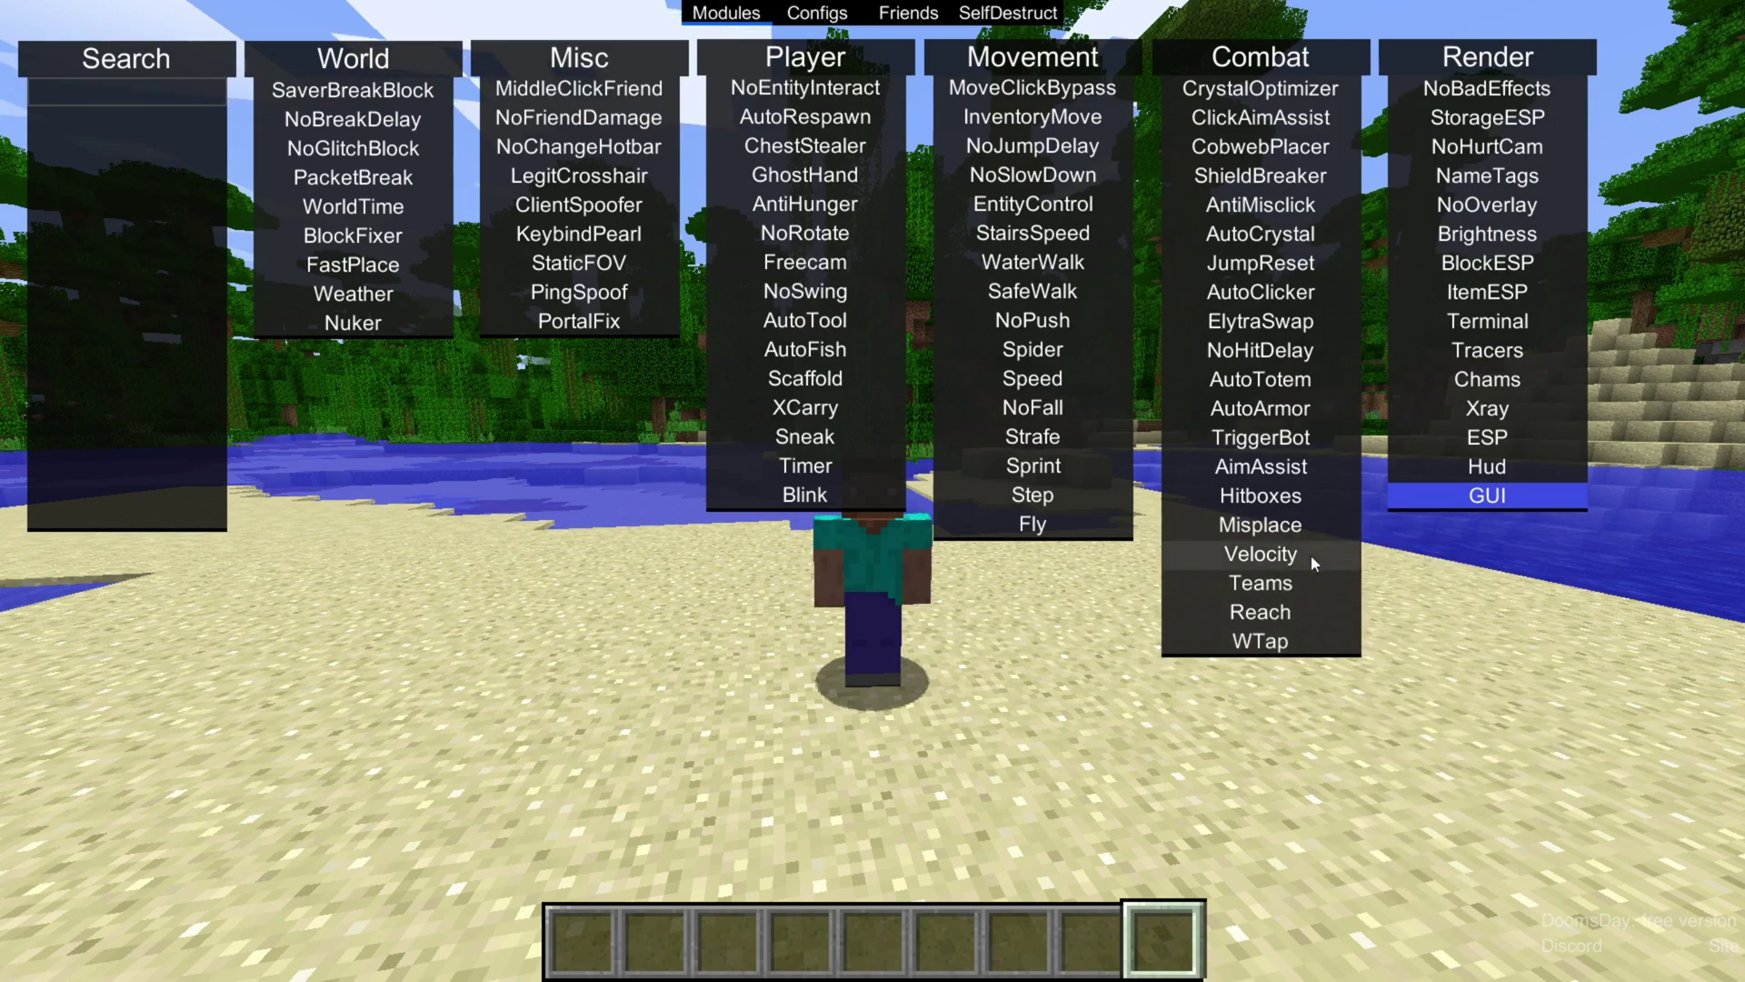
right_click(1305, 563)
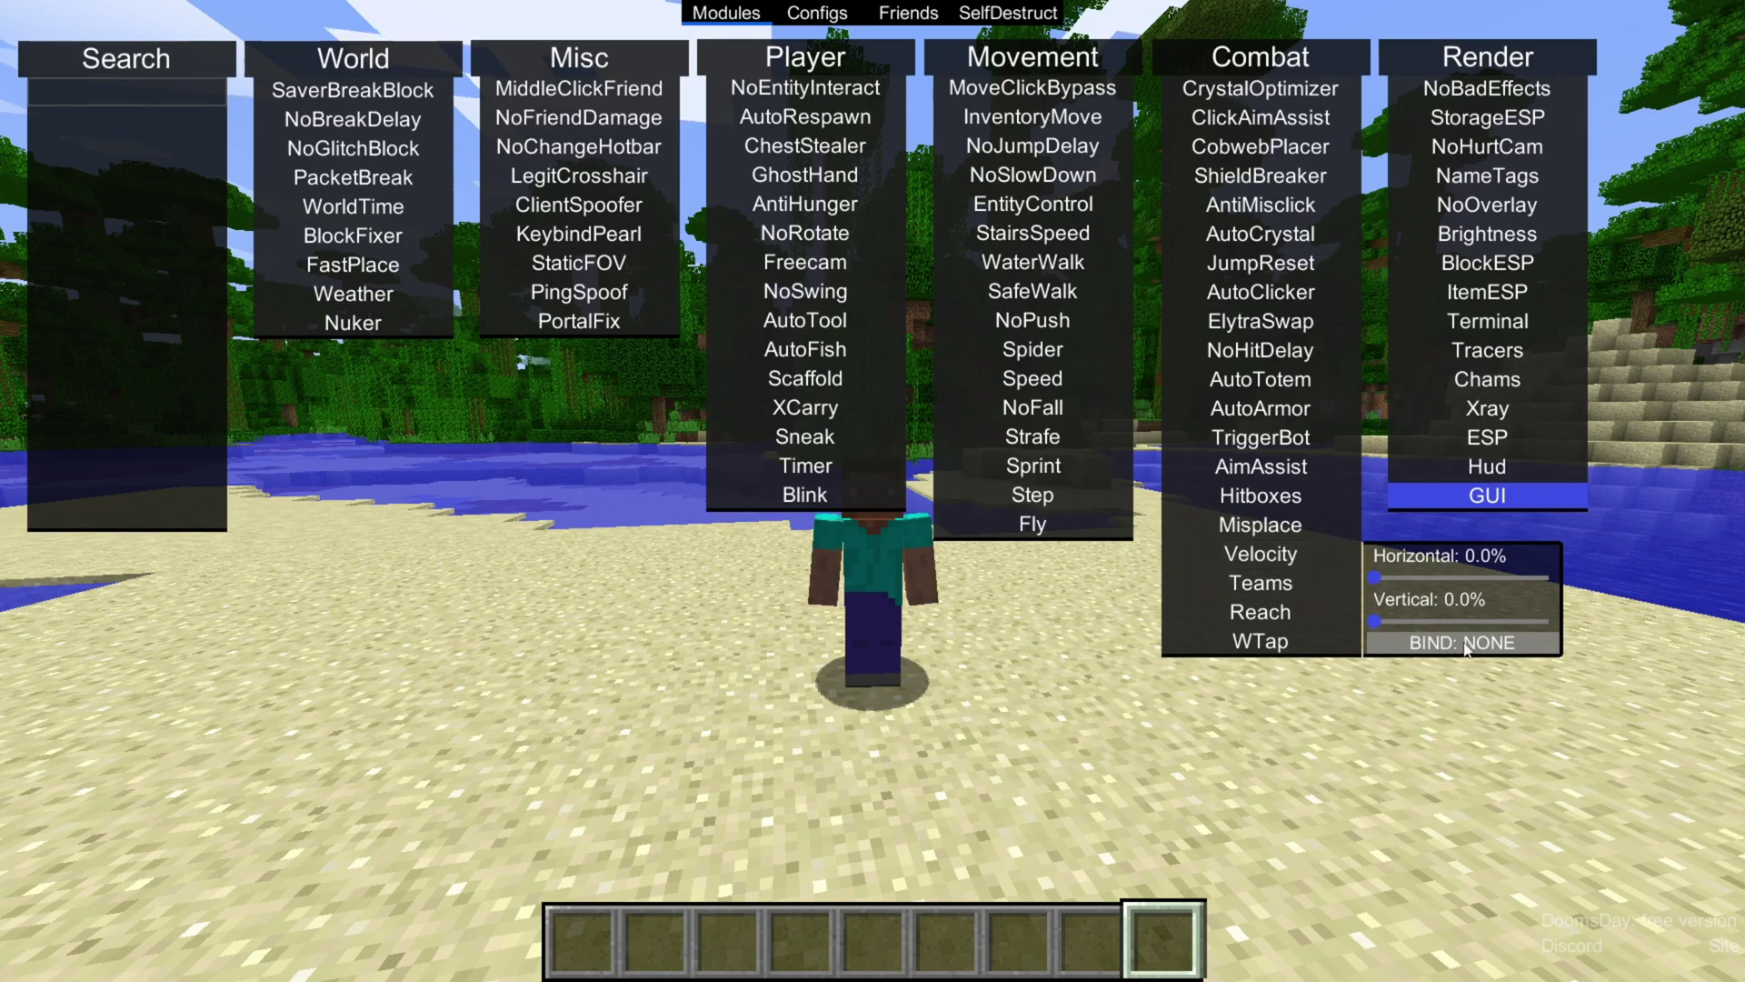
left_click(1465, 645)
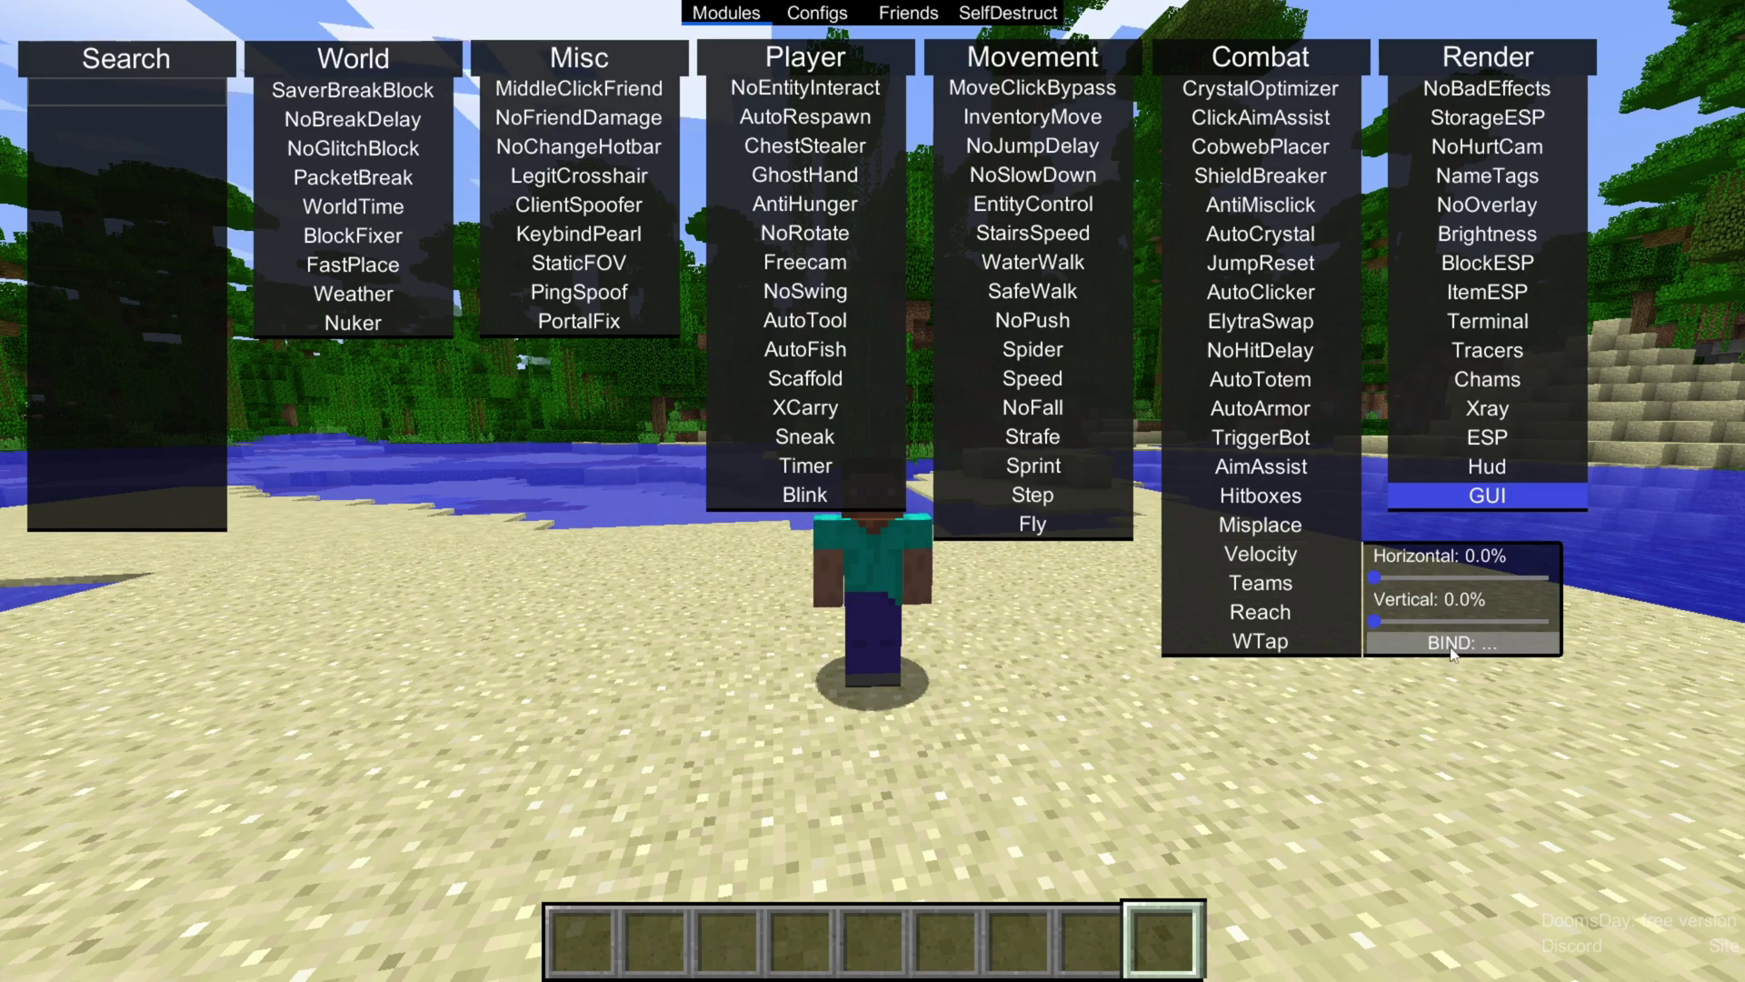
key("l")
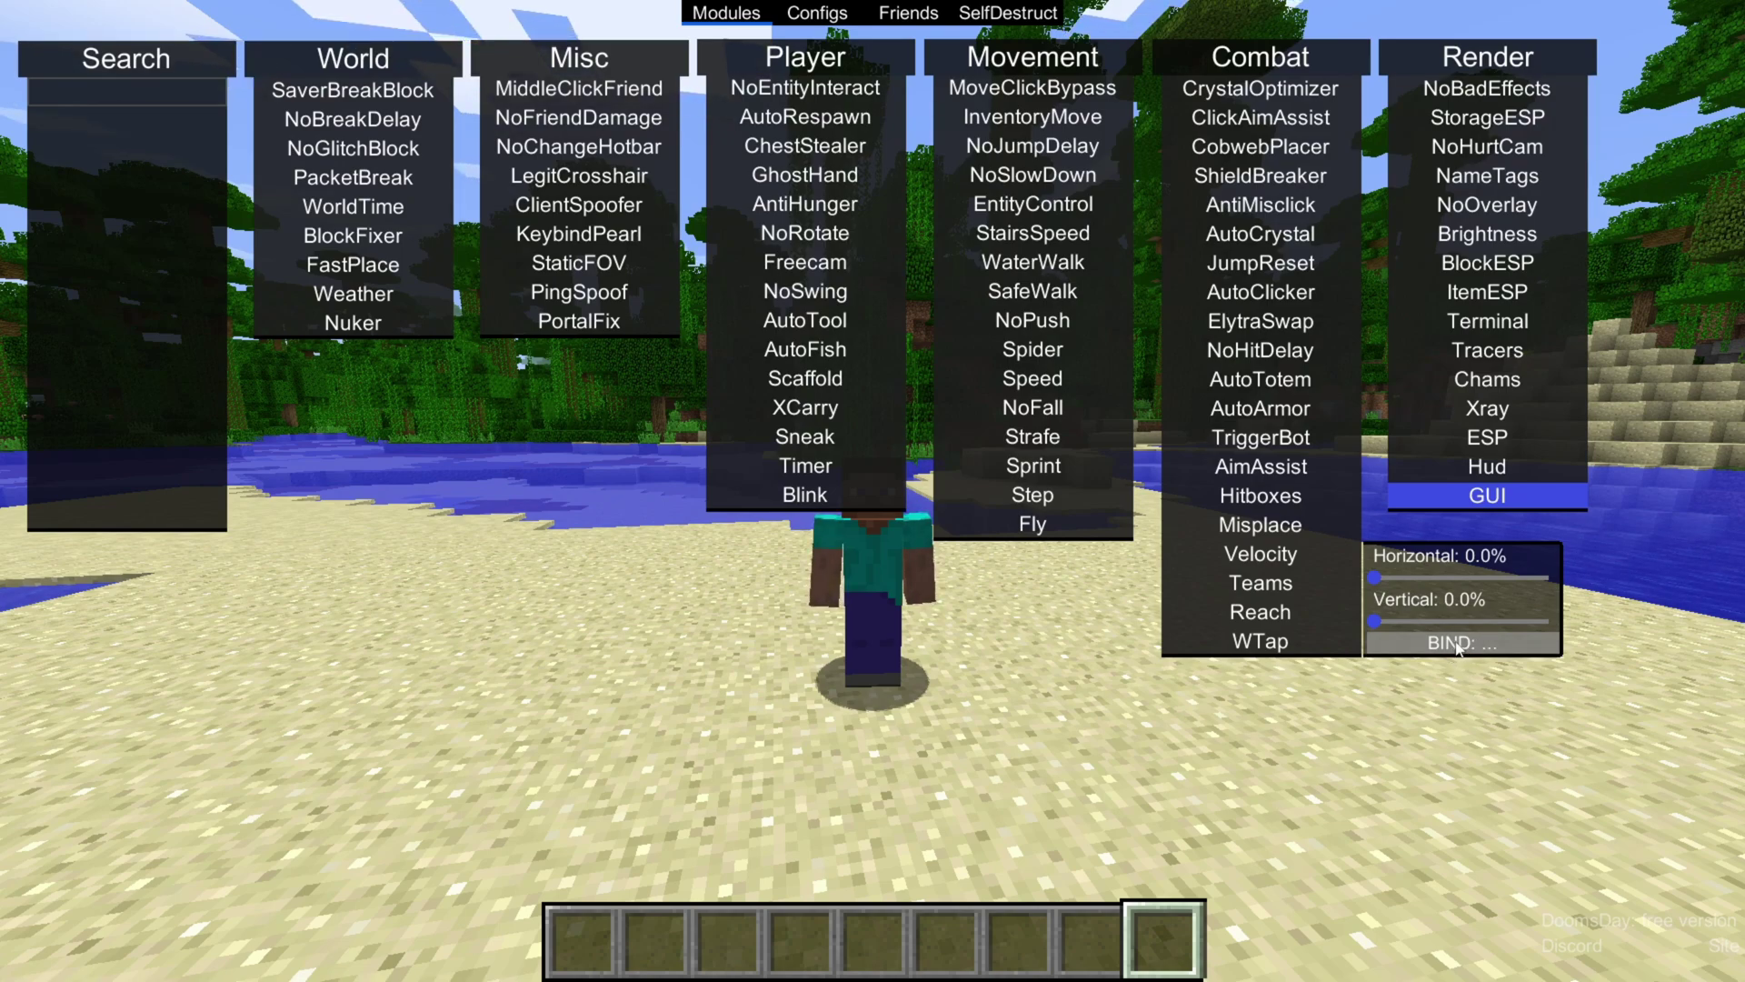
key("Escape")
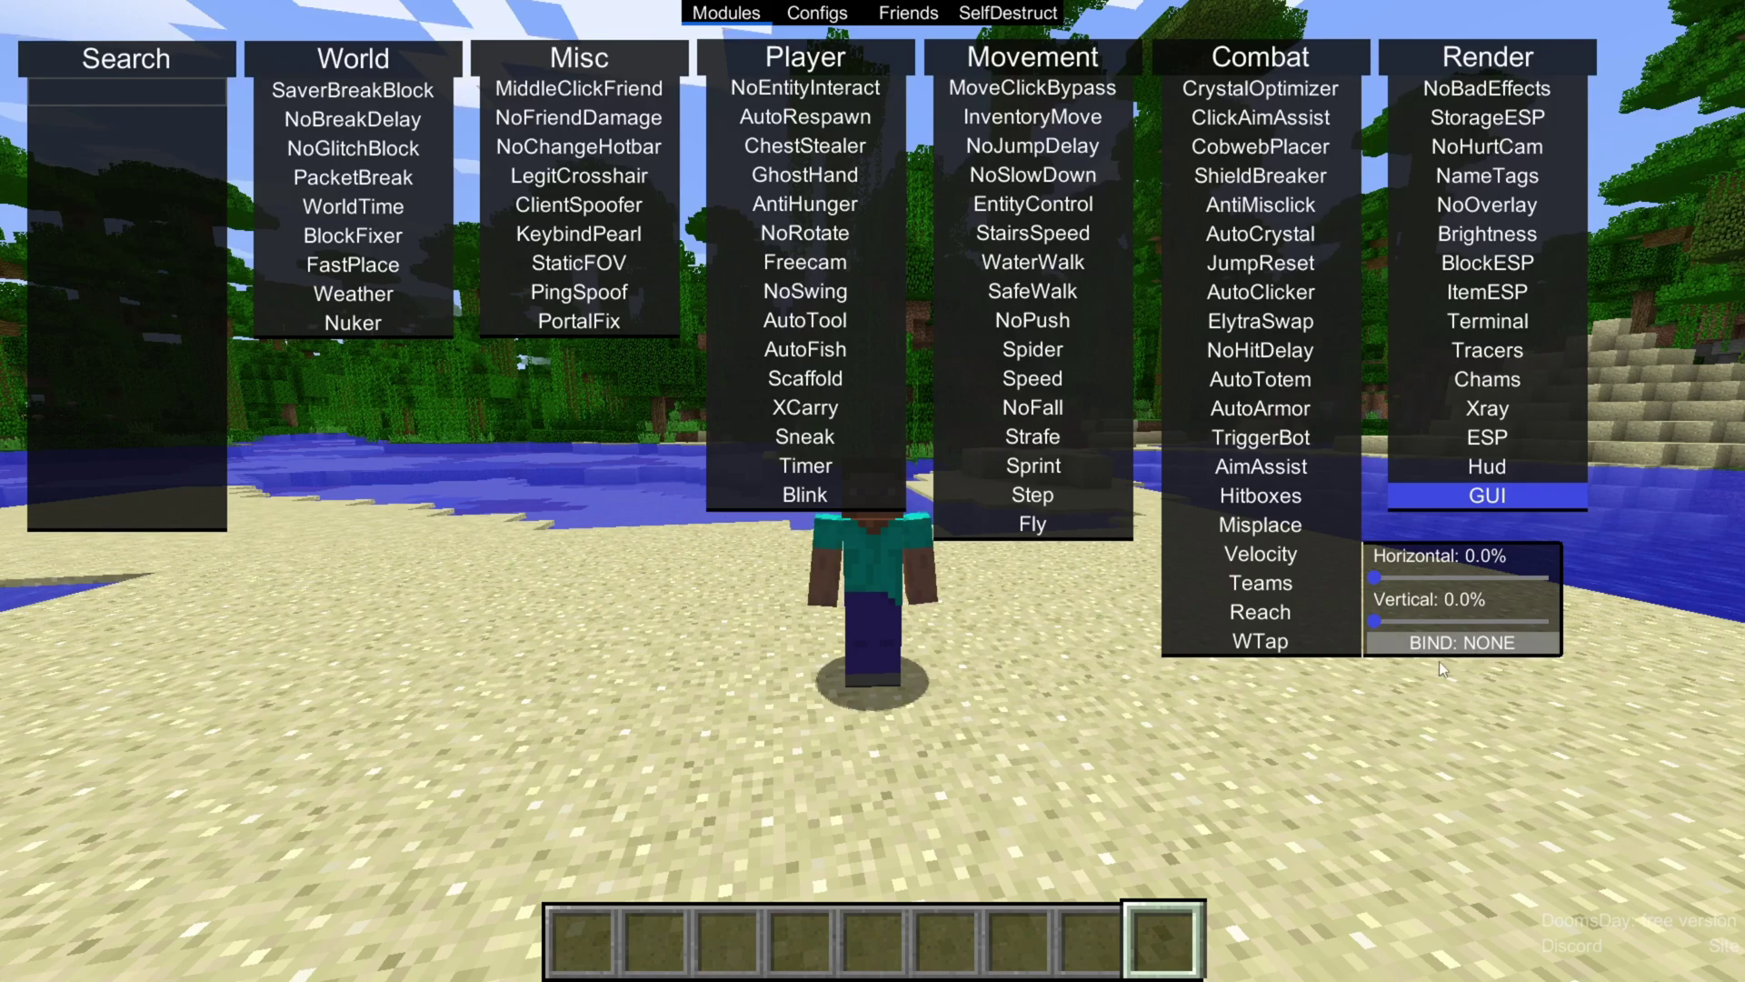
left_click(1465, 651)
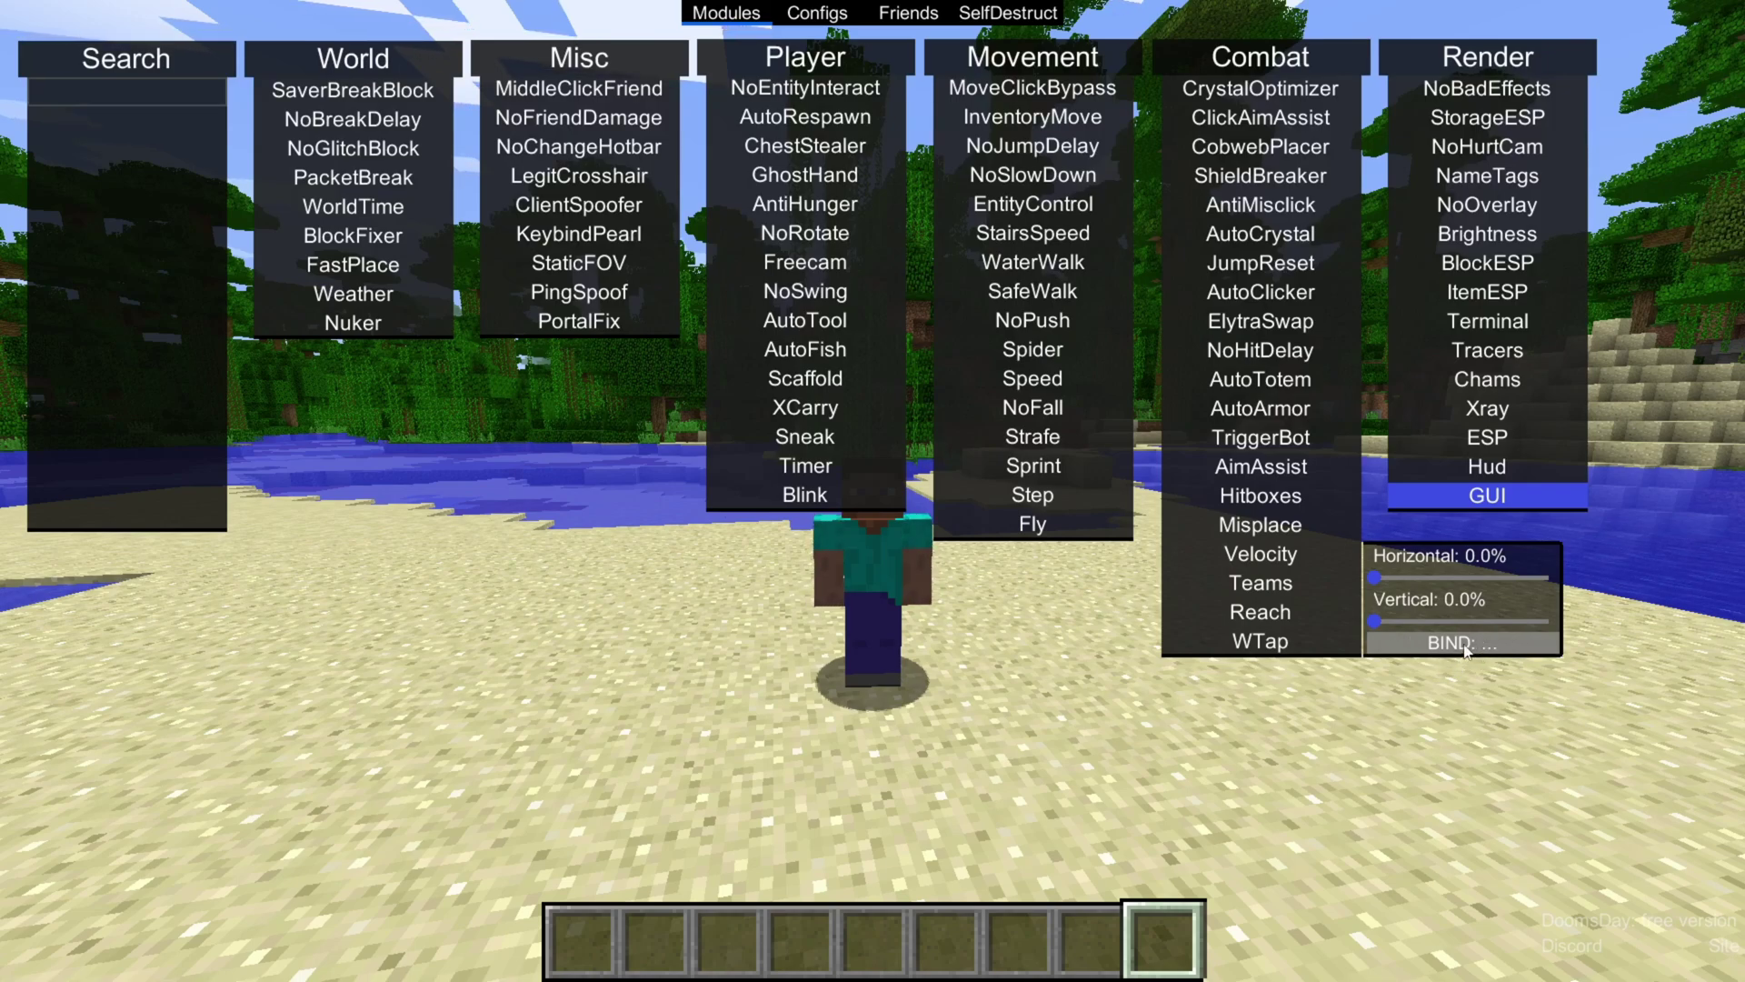
key("k")
left_click(1469, 647)
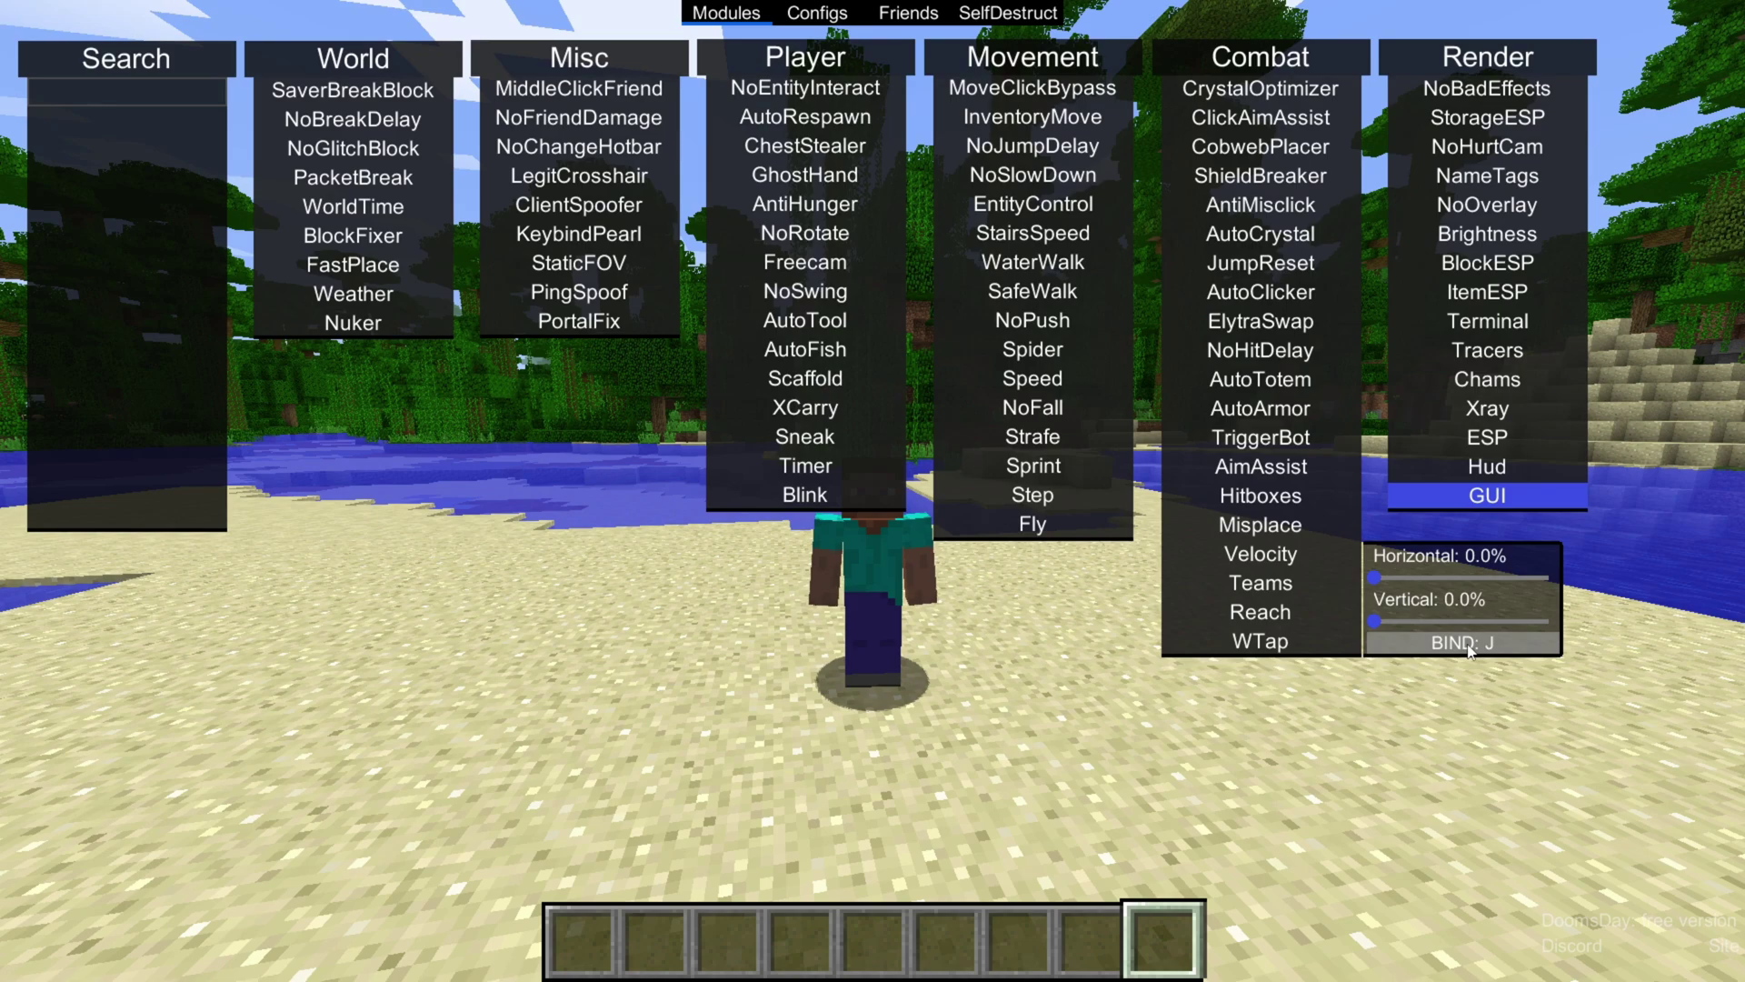
key("0")
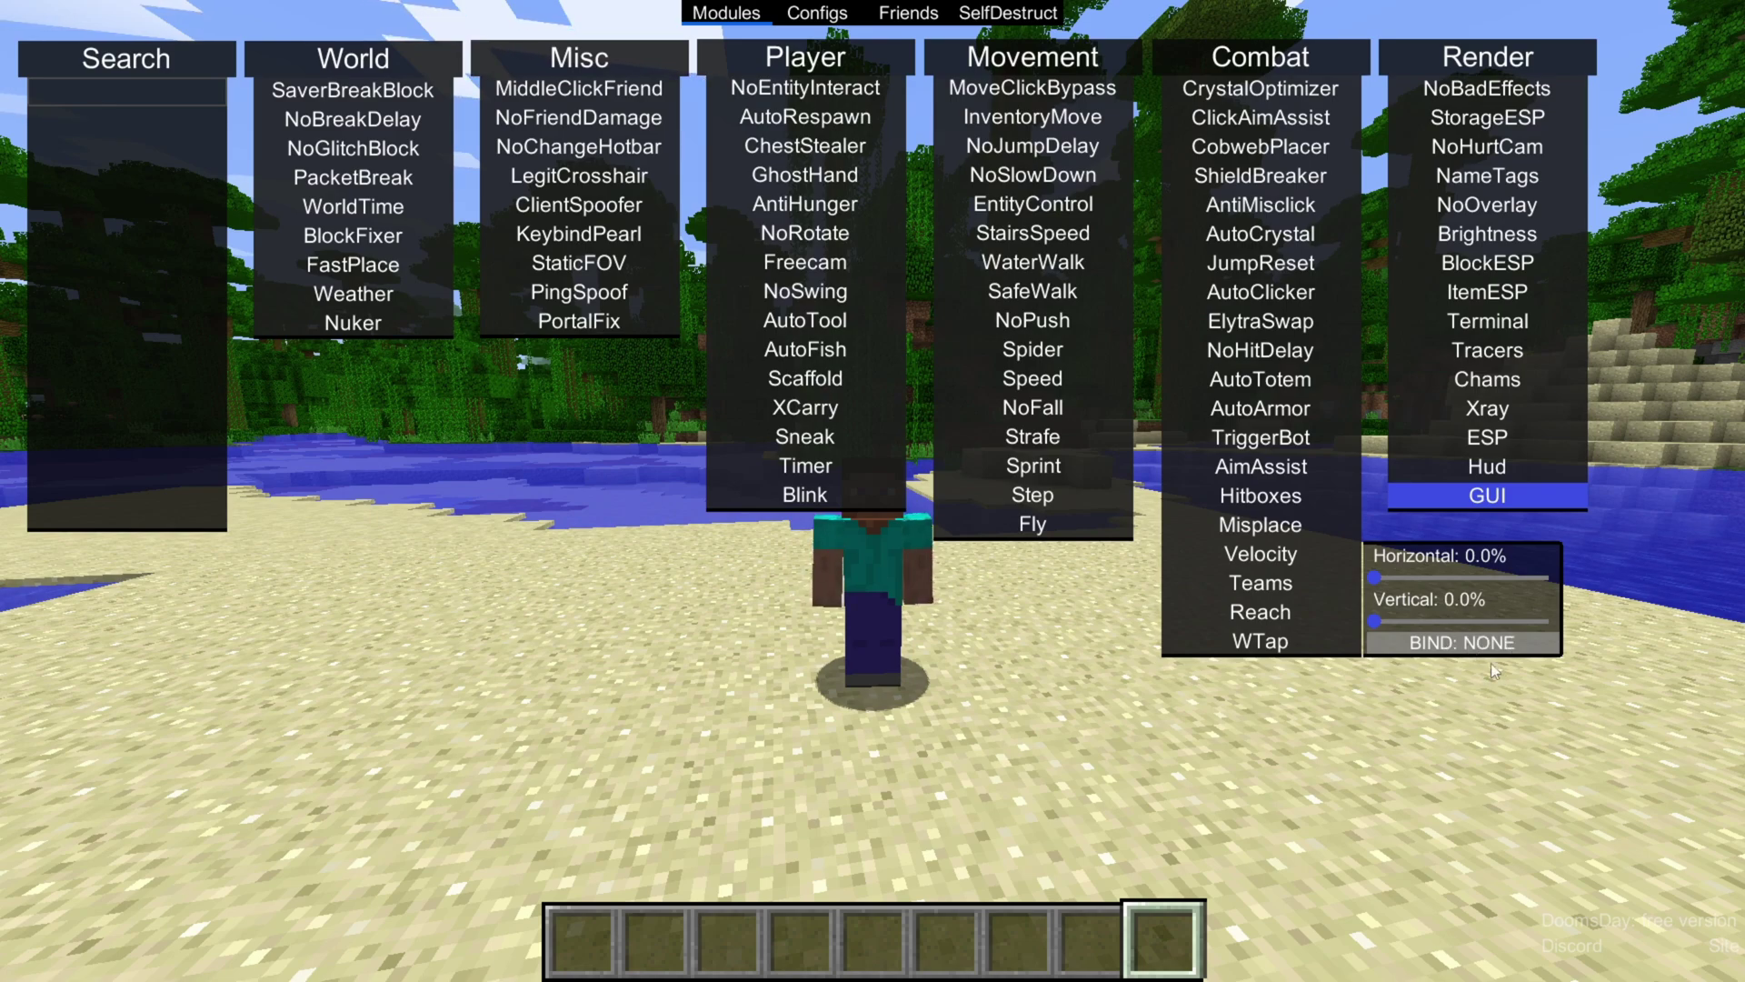
right_click(1283, 565)
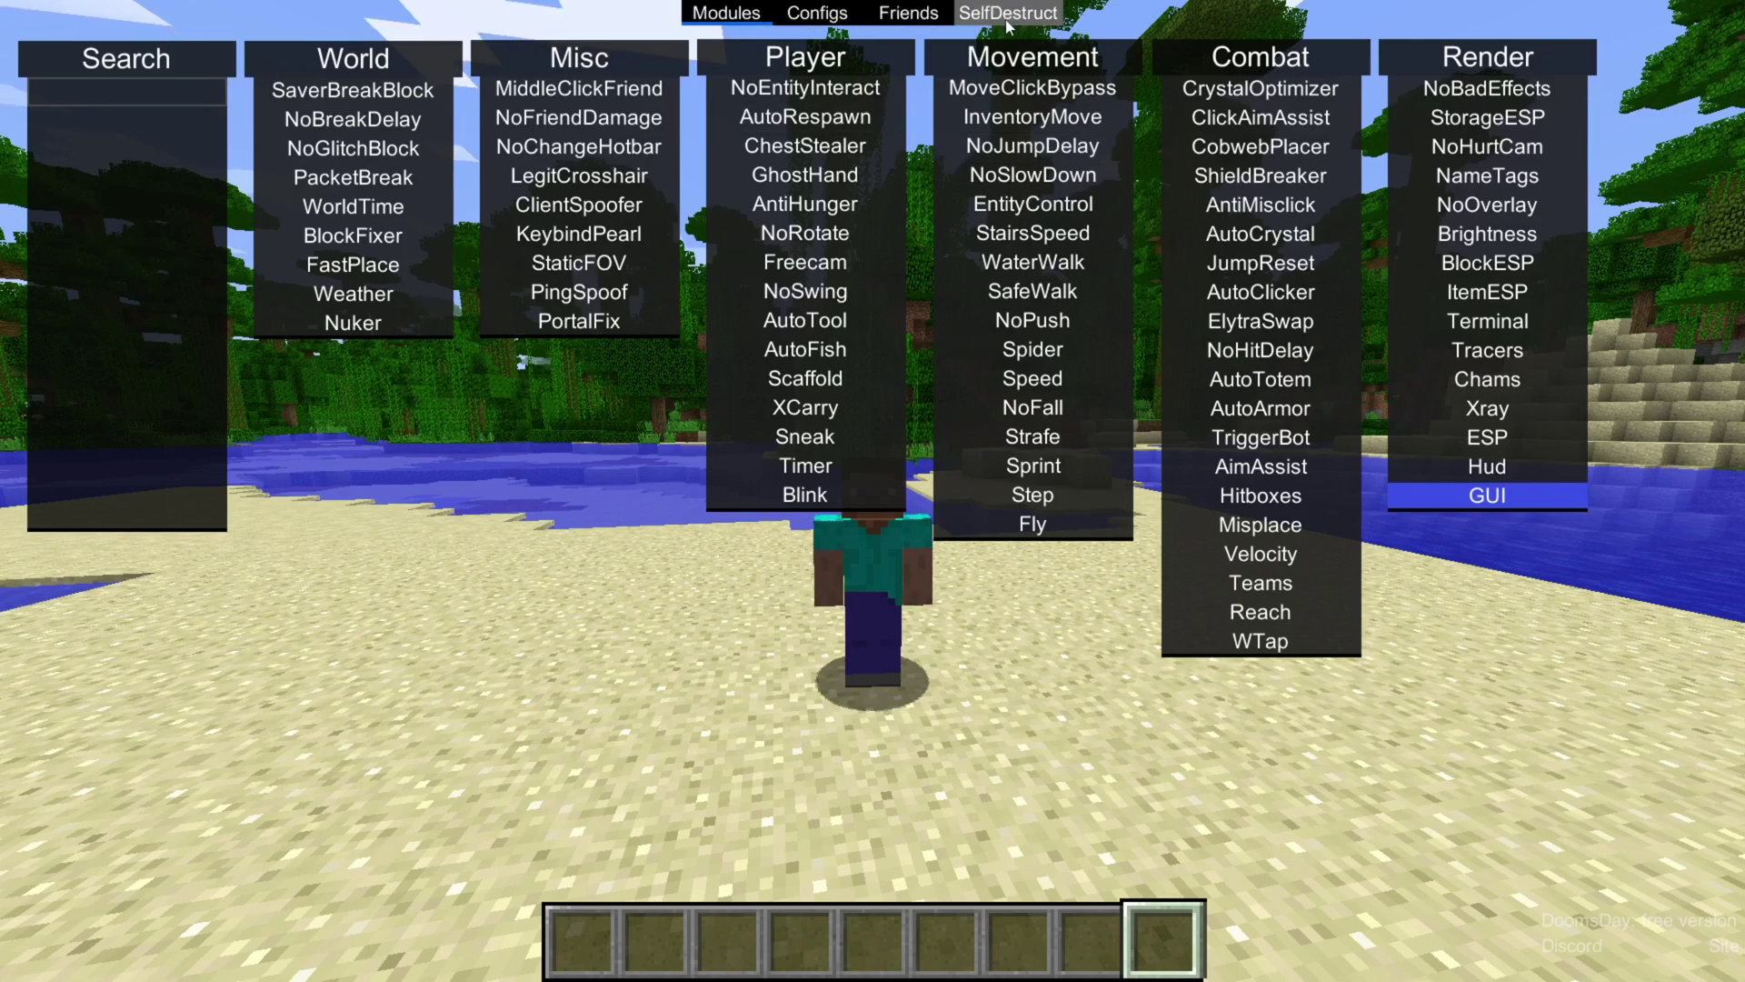
left_click(817, 13)
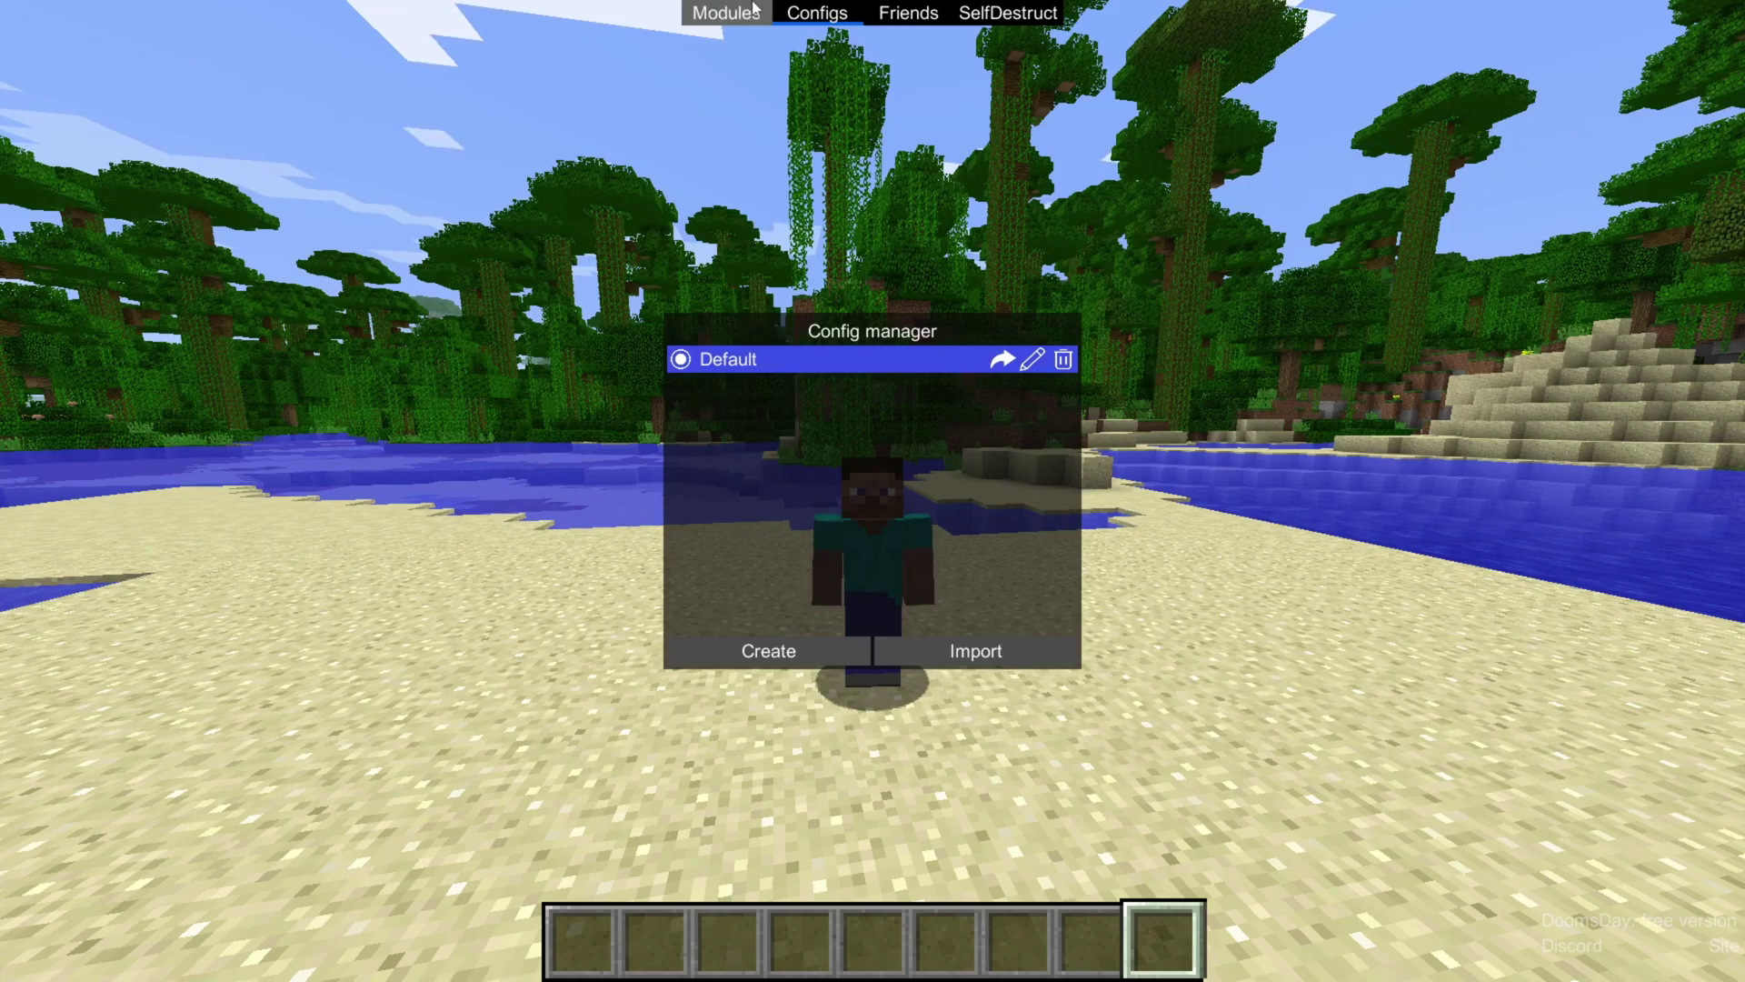
left_click(729, 15)
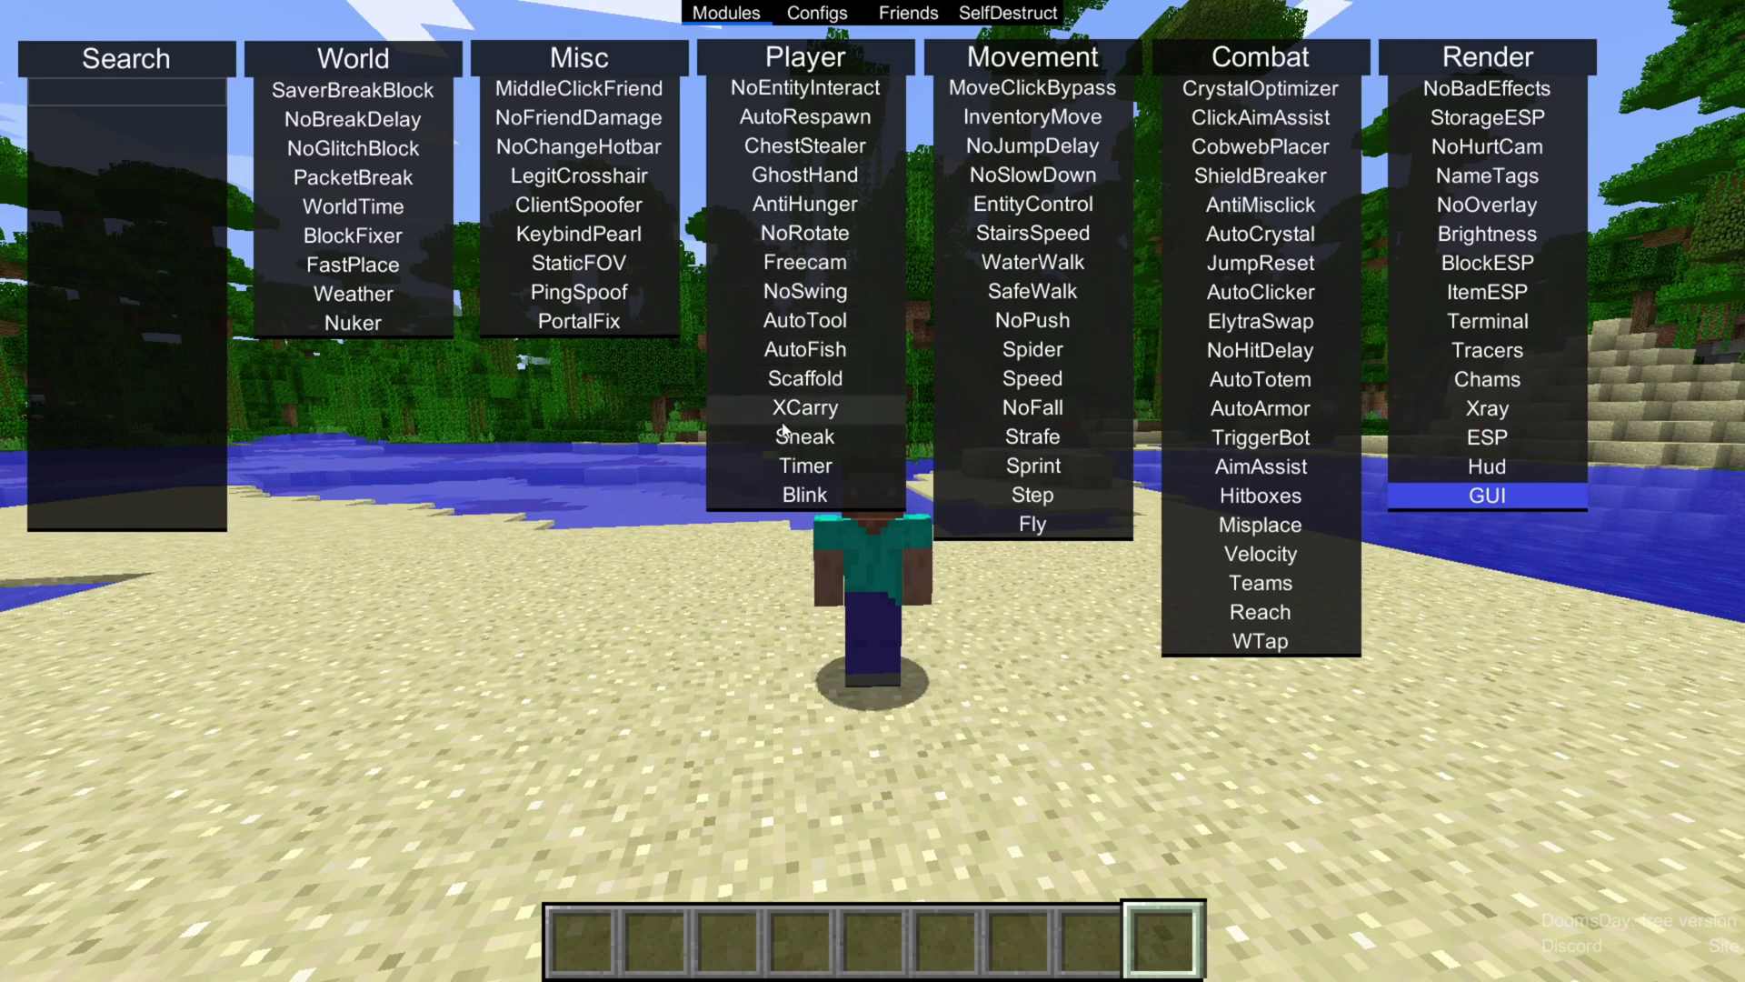
Step: Switch on AntiMisclick, AutoClicker and GhostHand, and view the ESP module's settings
left_click(1261, 205)
left_click(1260, 292)
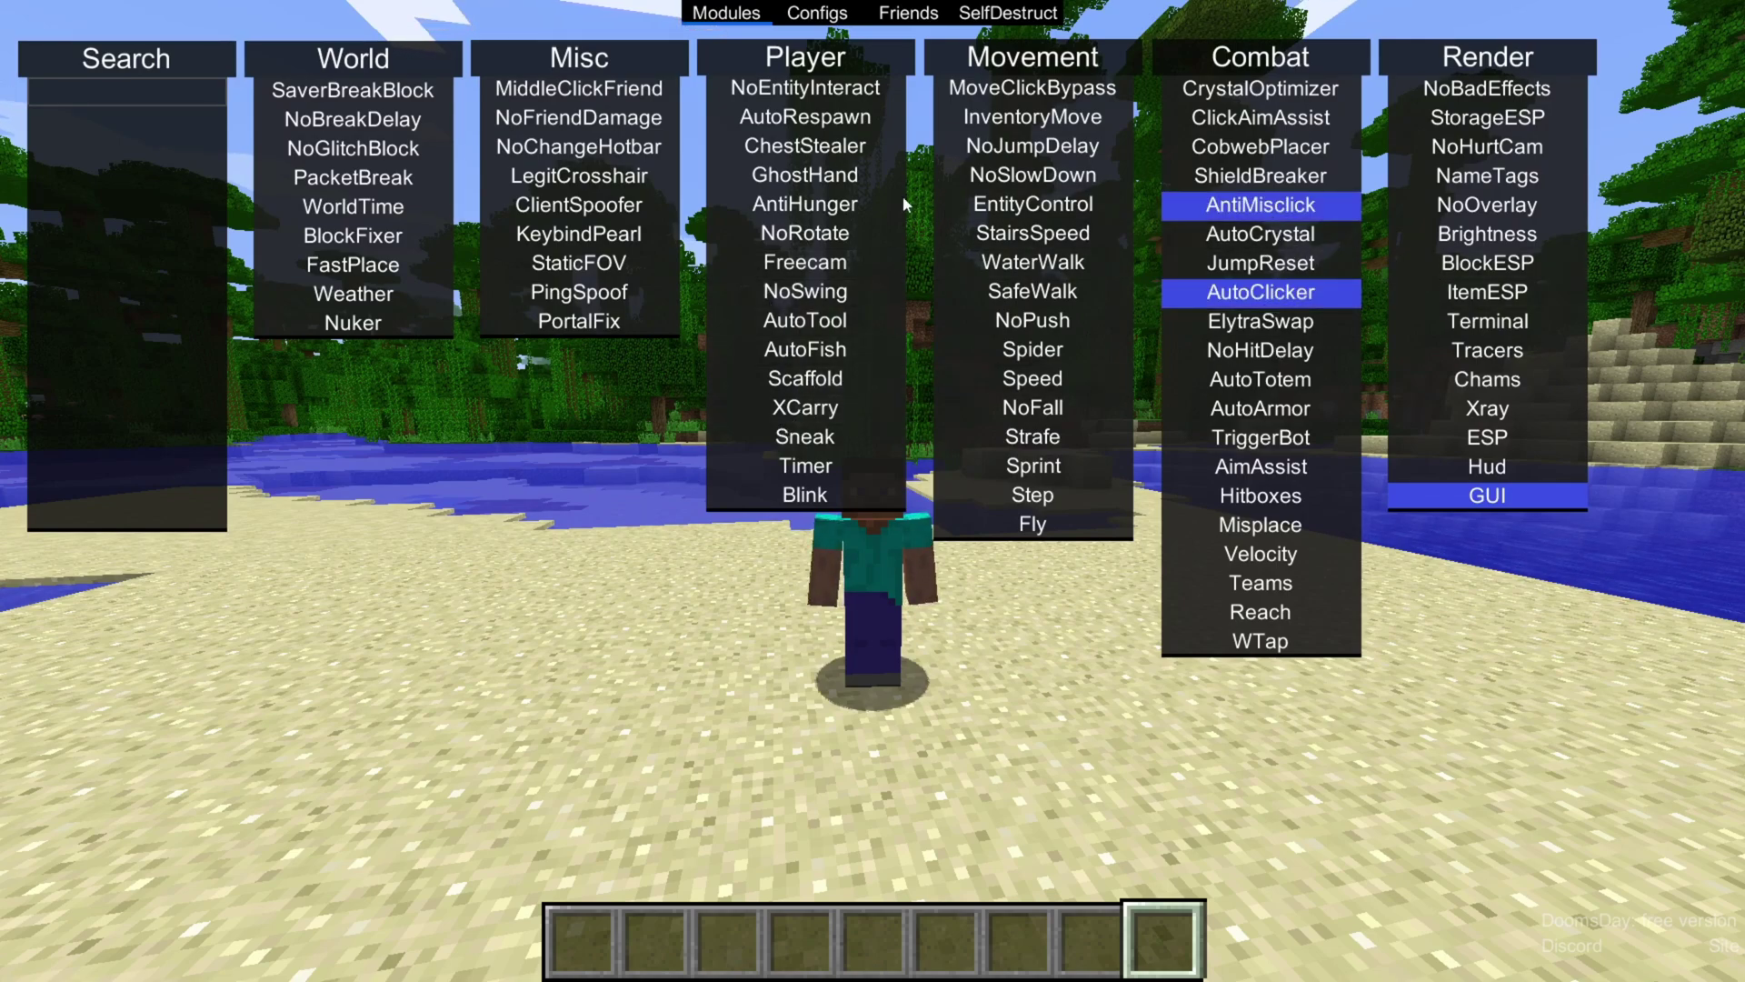
left_click(886, 176)
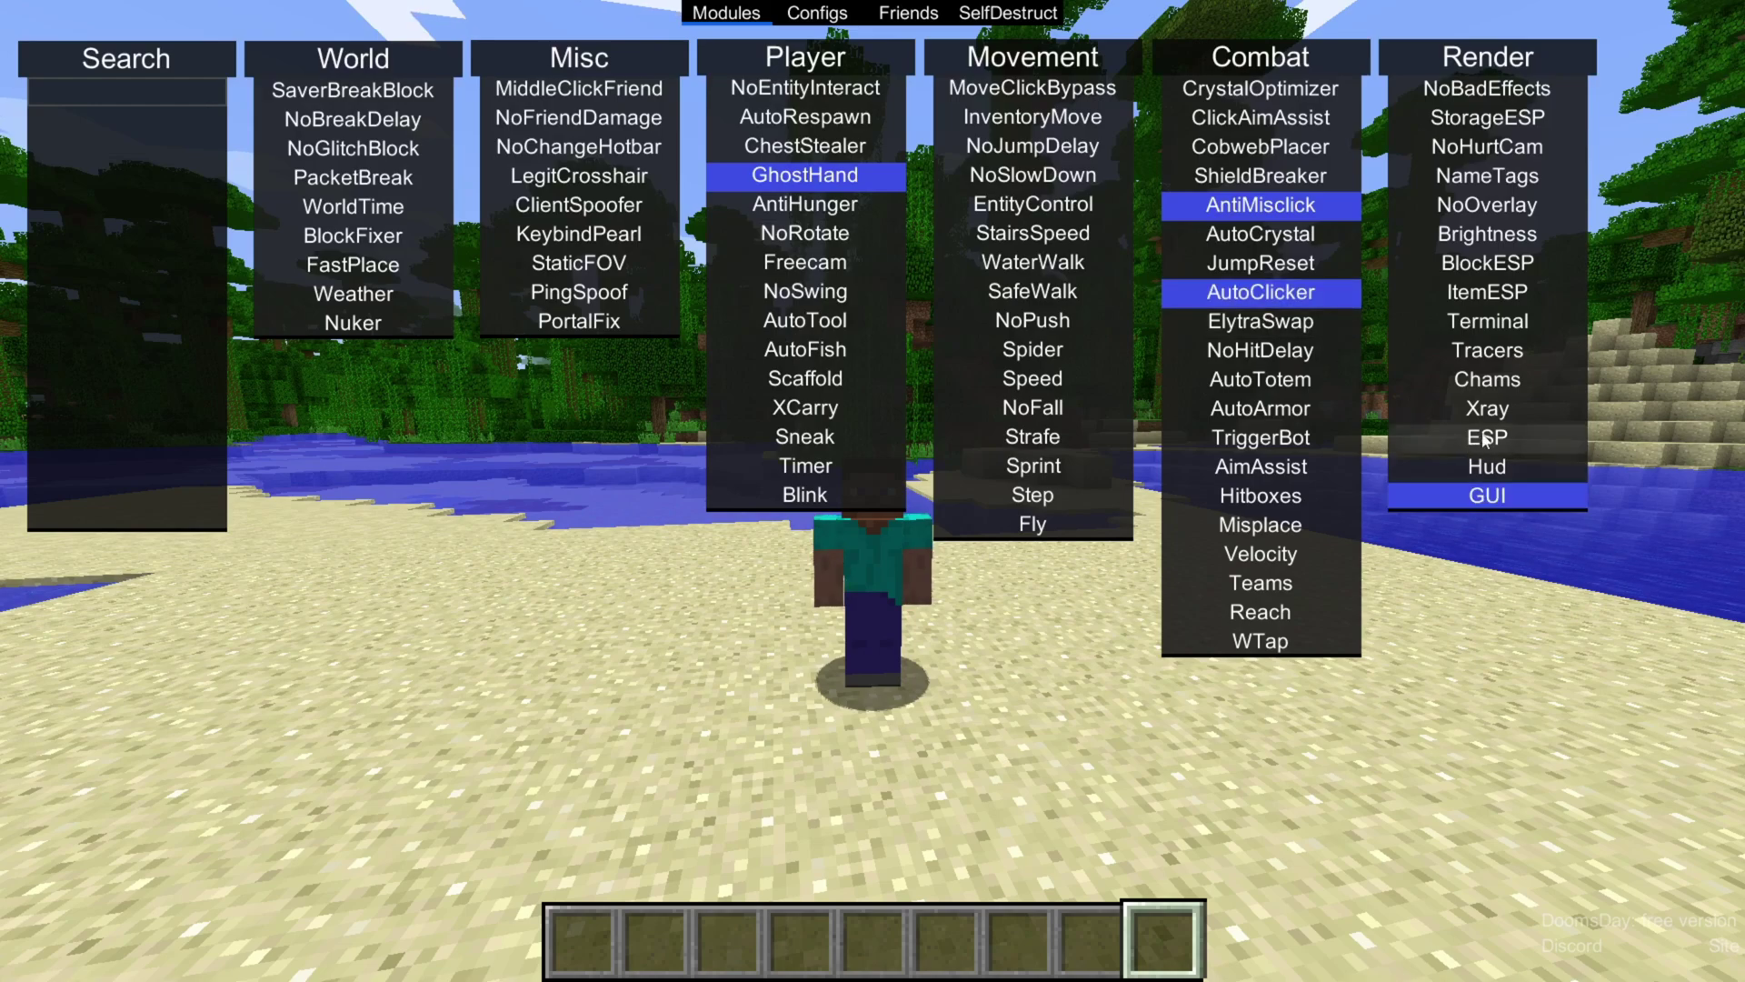
right_click(1484, 438)
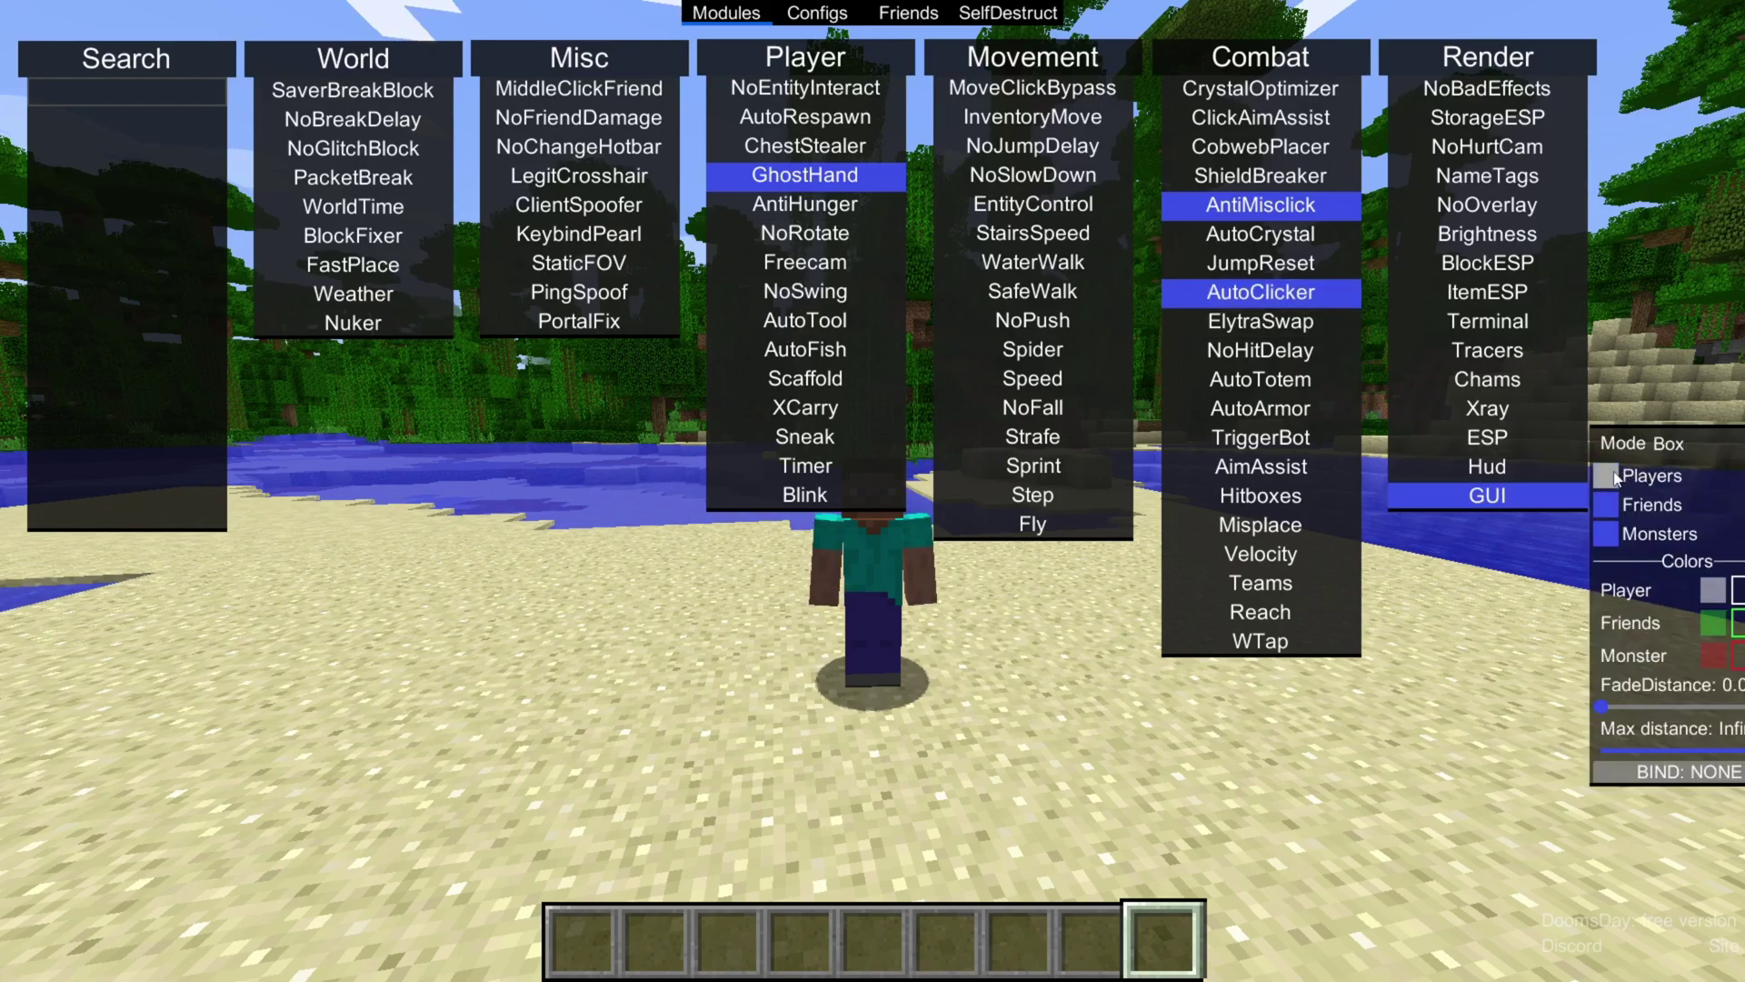
right_click(1487, 437)
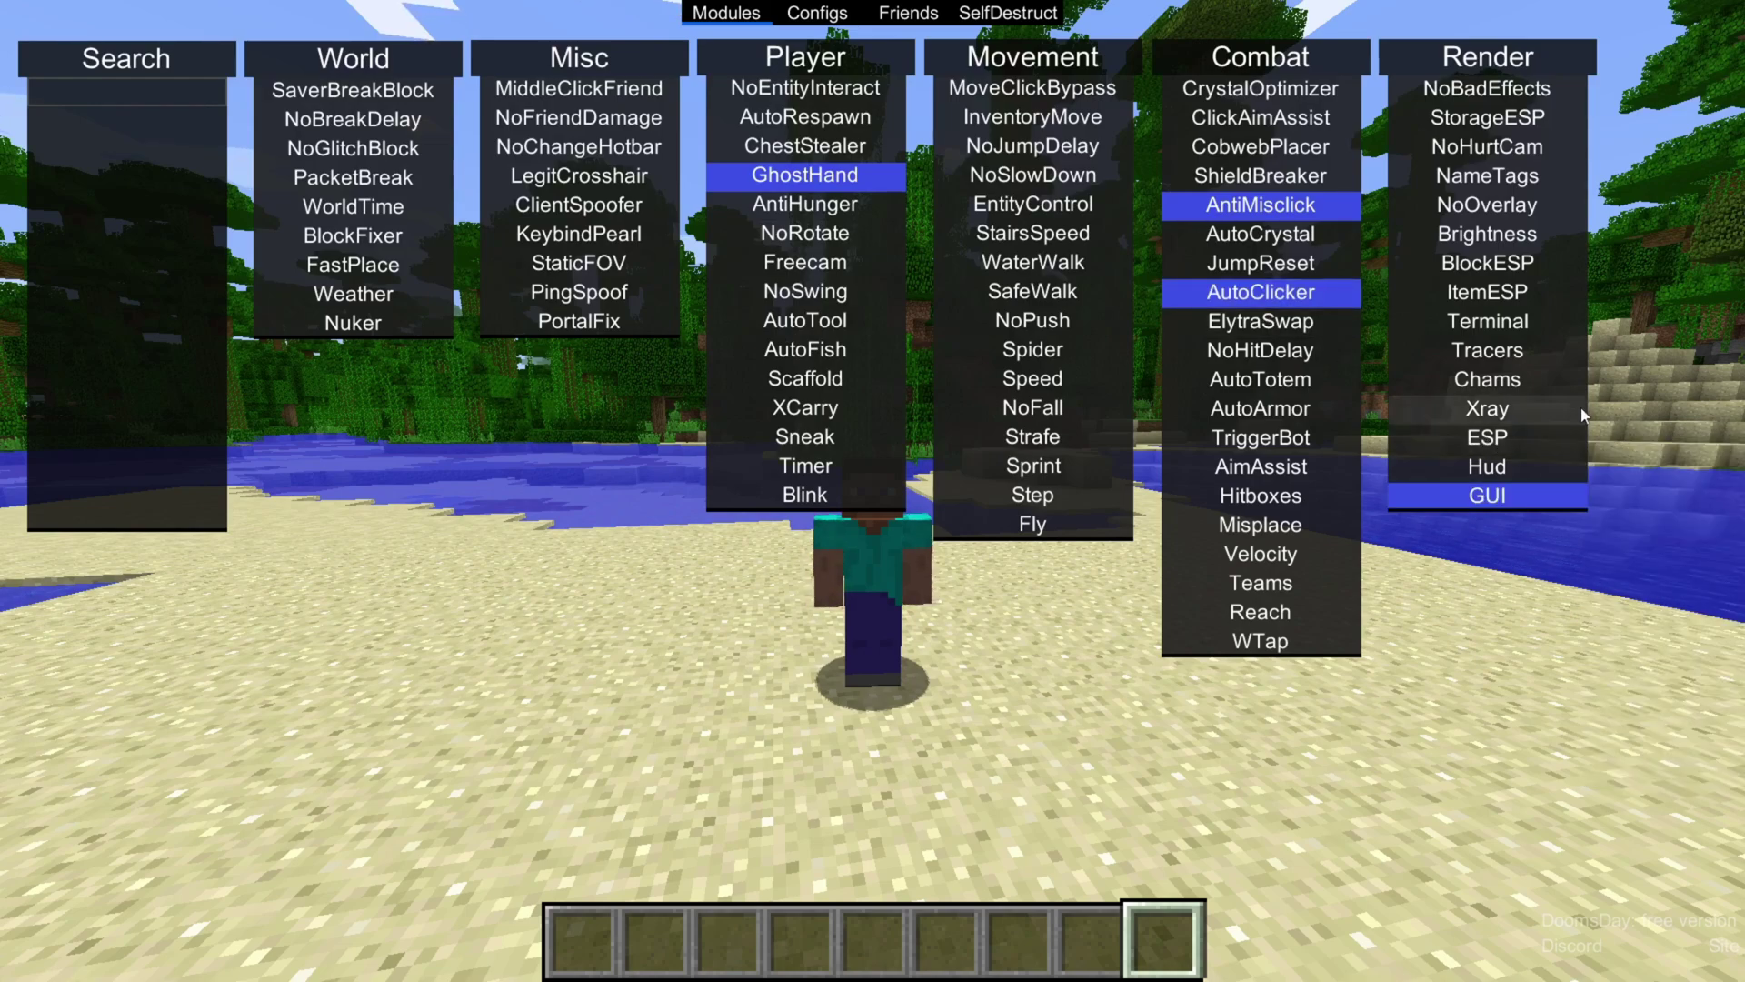
Step: Switch those modules back off and show the Config manager listing Default
left_click(1212, 204)
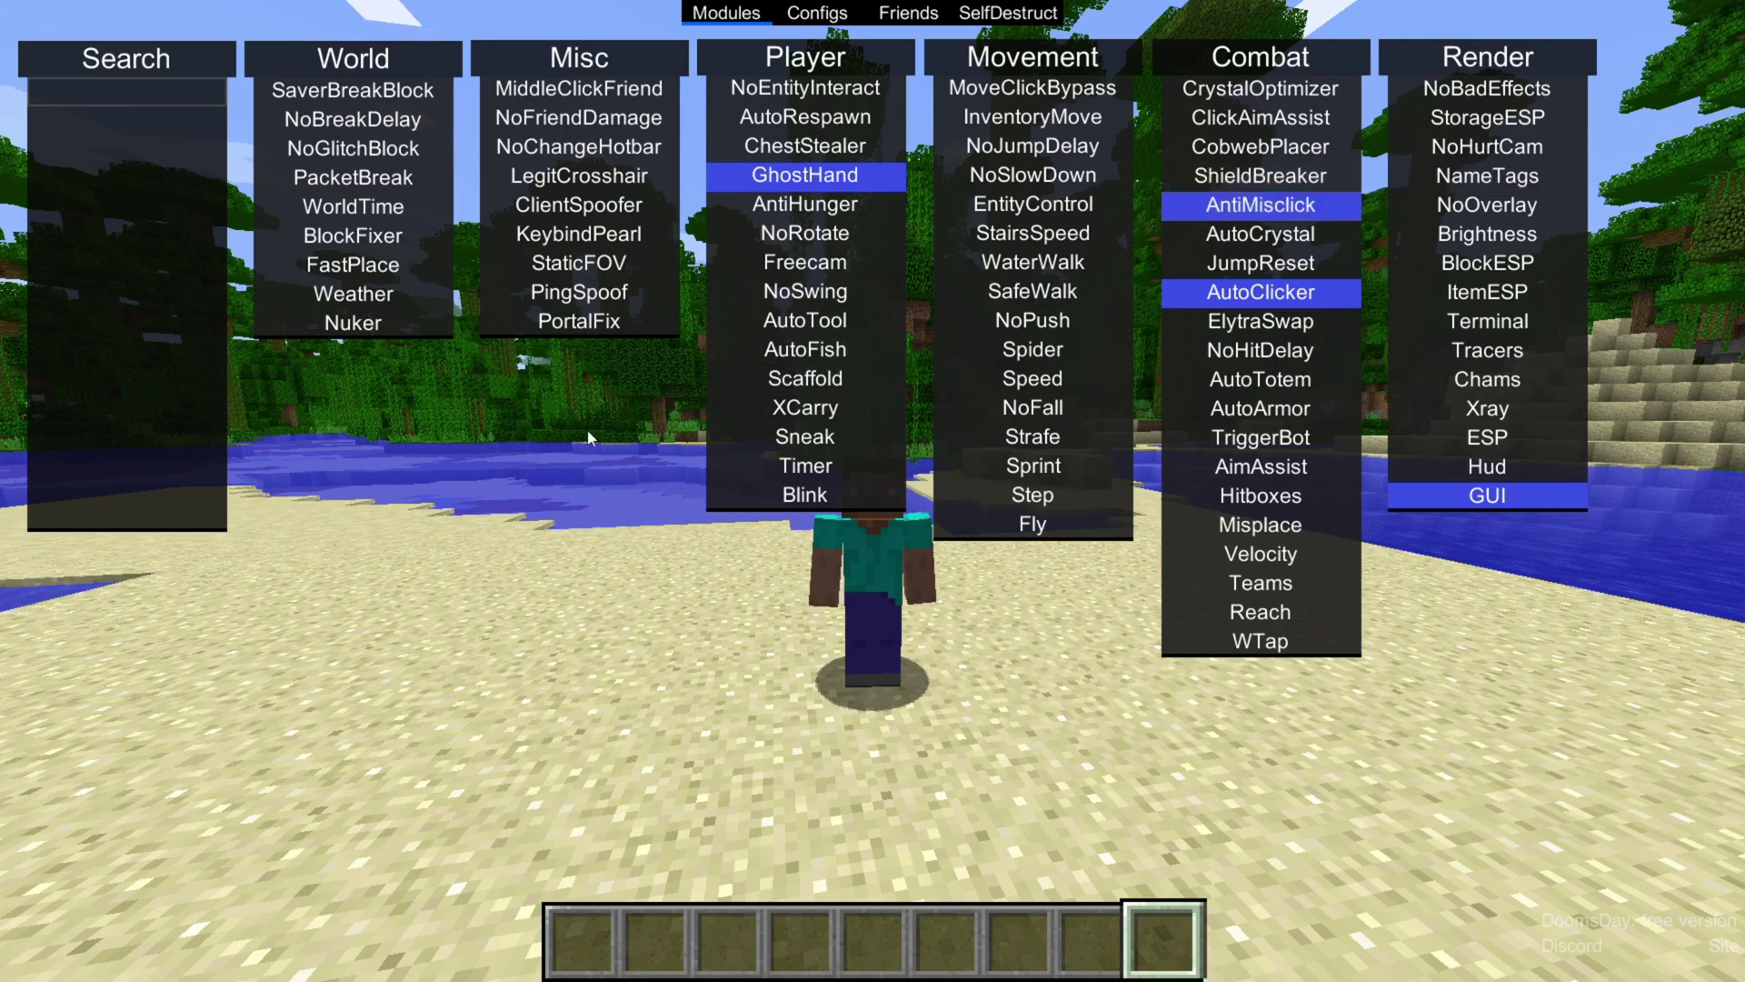
left_click(805, 174)
left_click(1260, 292)
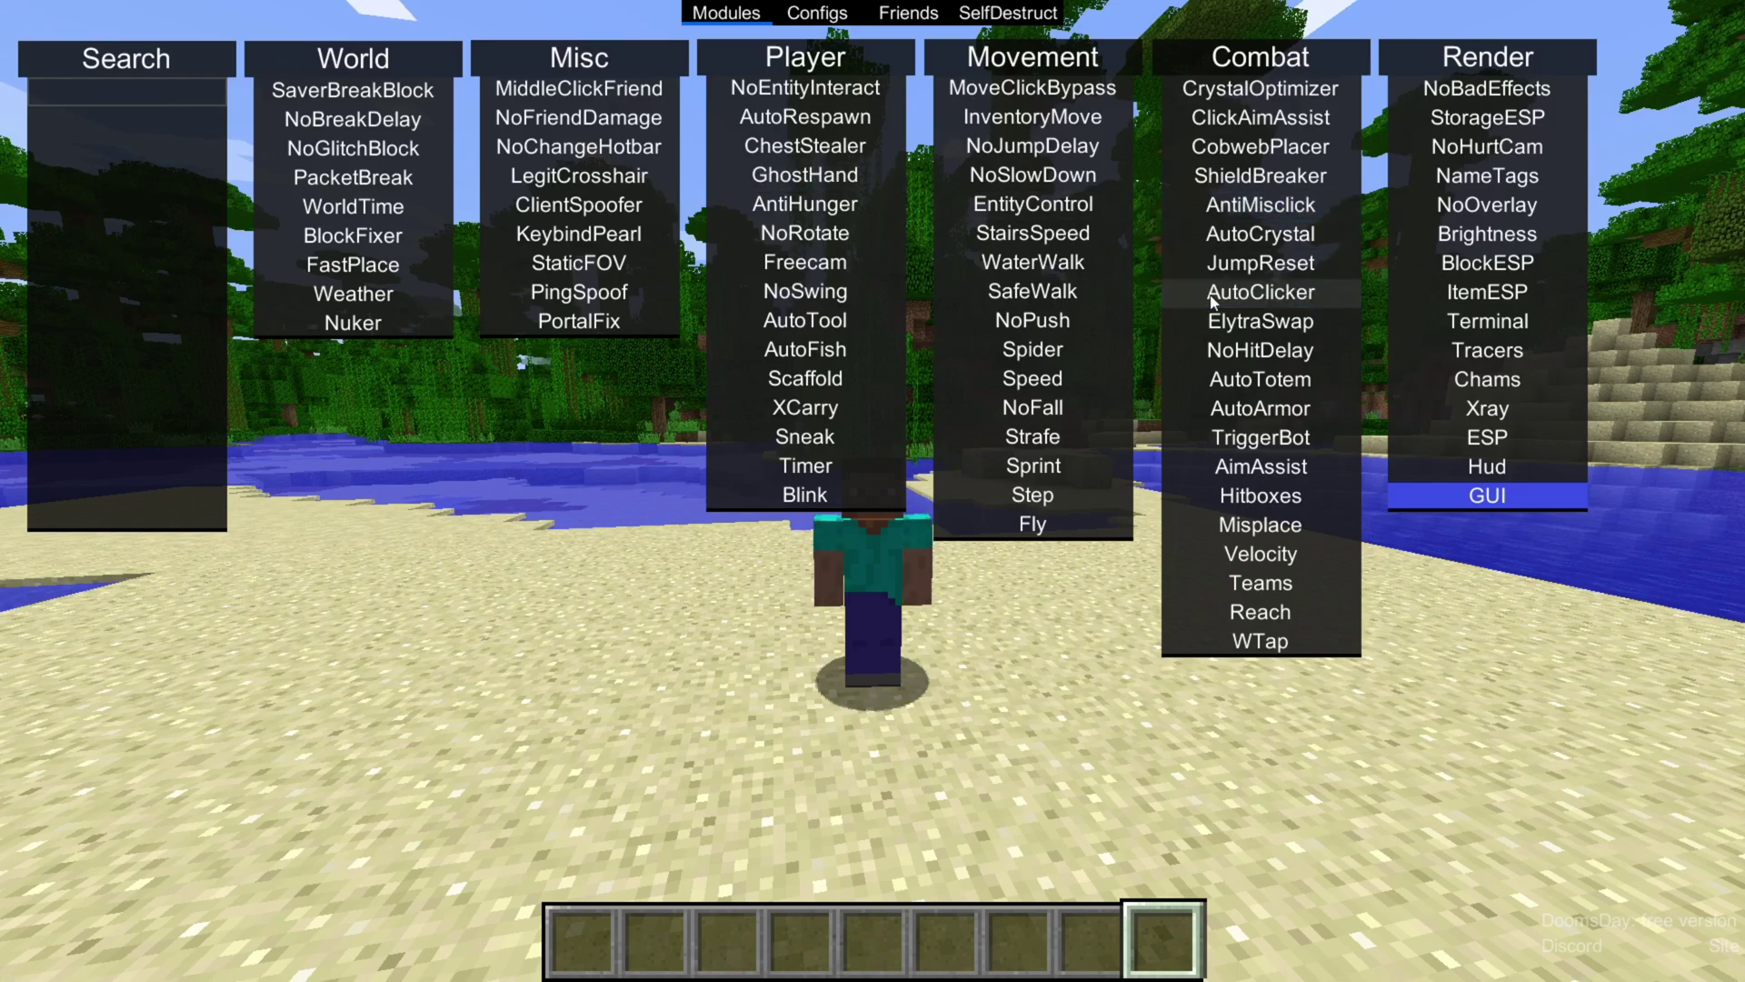
left_click(817, 13)
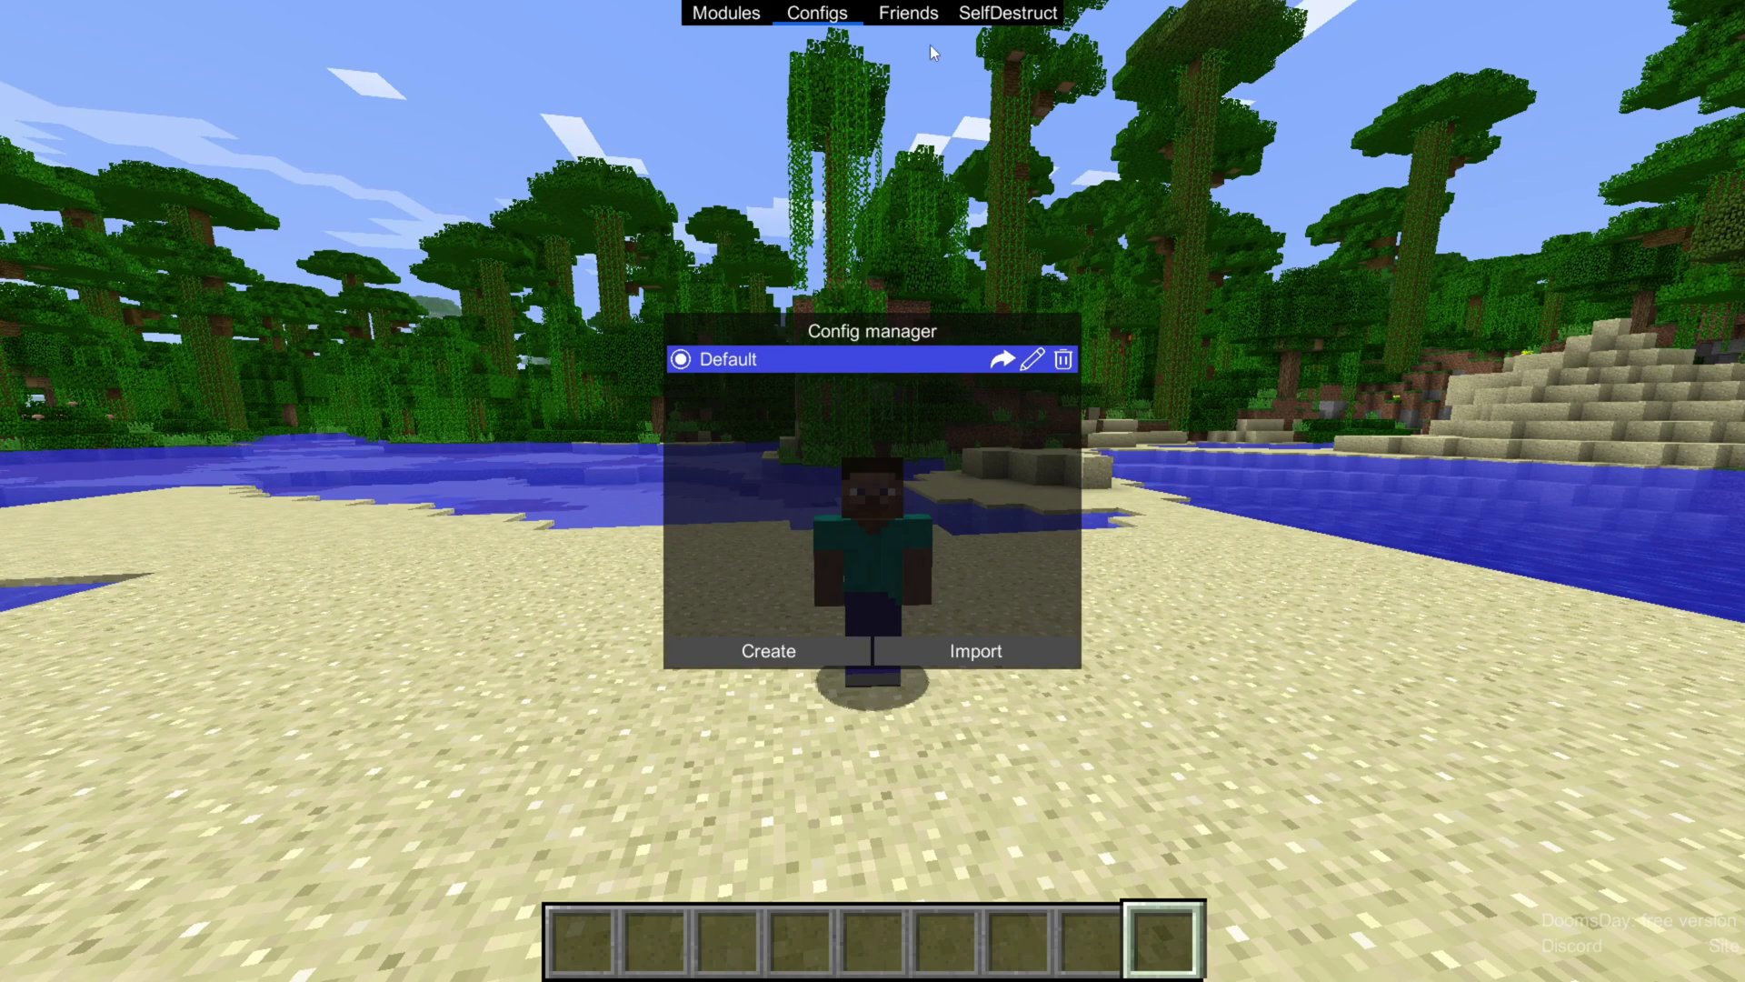
Step: Check the Friends list, then bring up SelfDestruct, showing bind key L and Mode Full
left_click(908, 13)
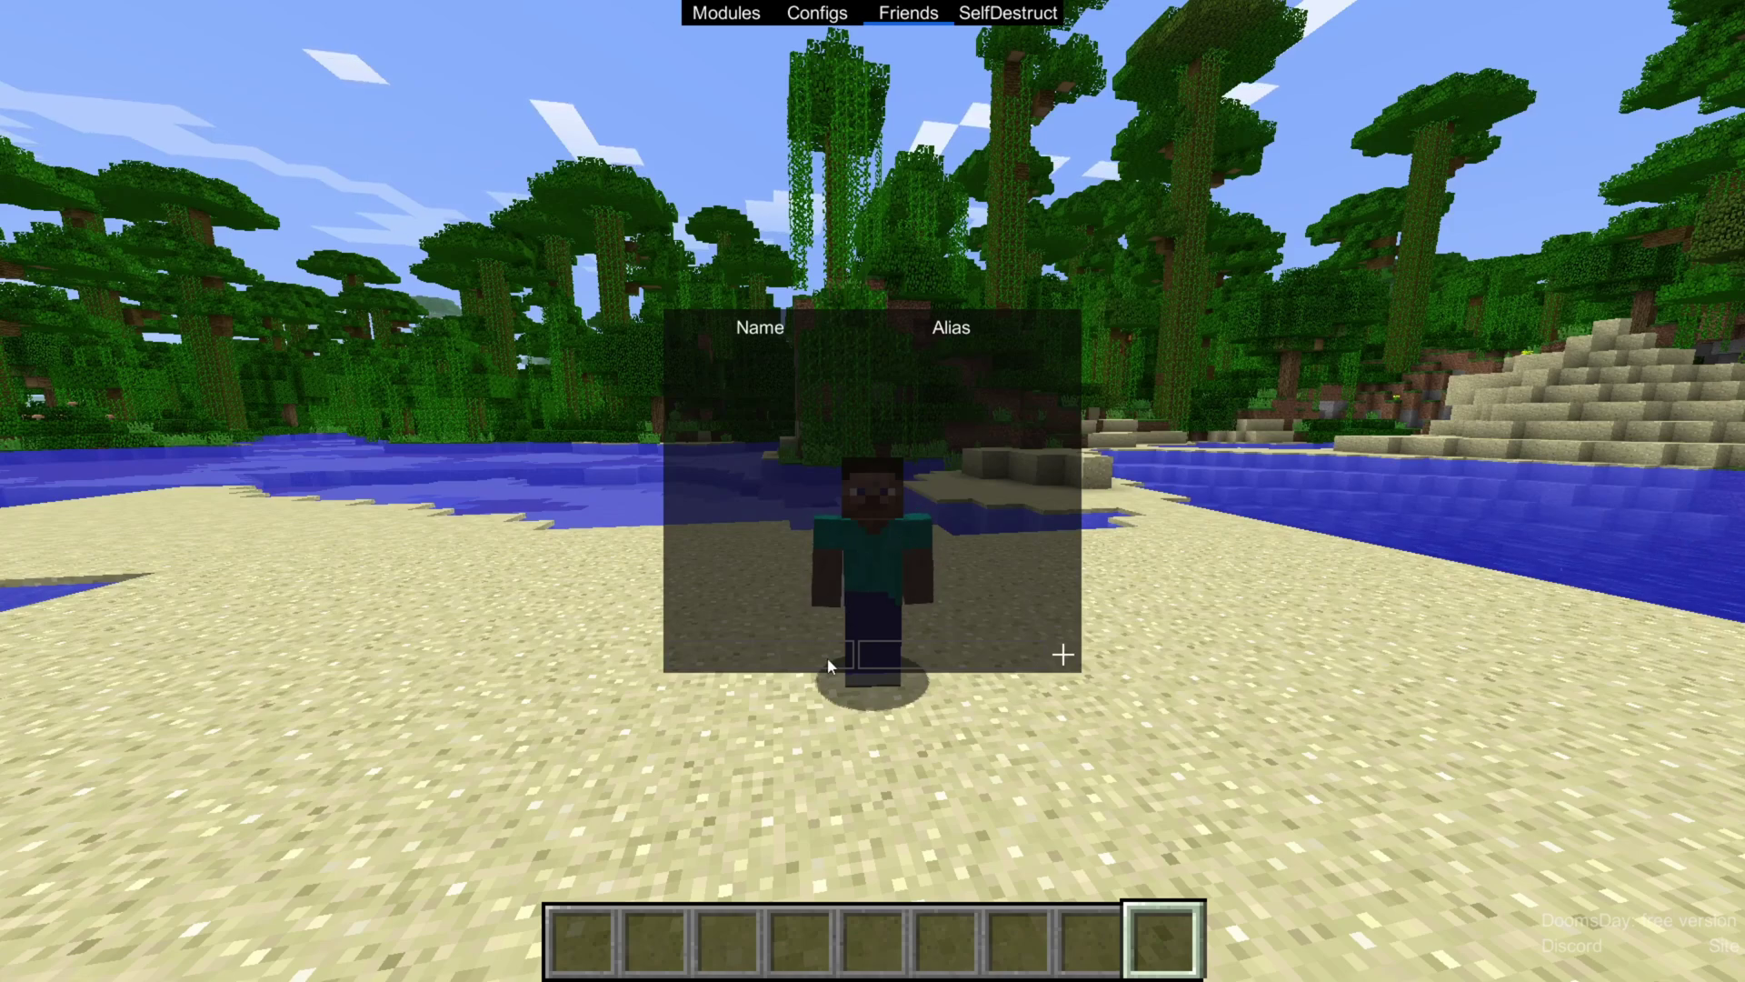
left_click(1009, 13)
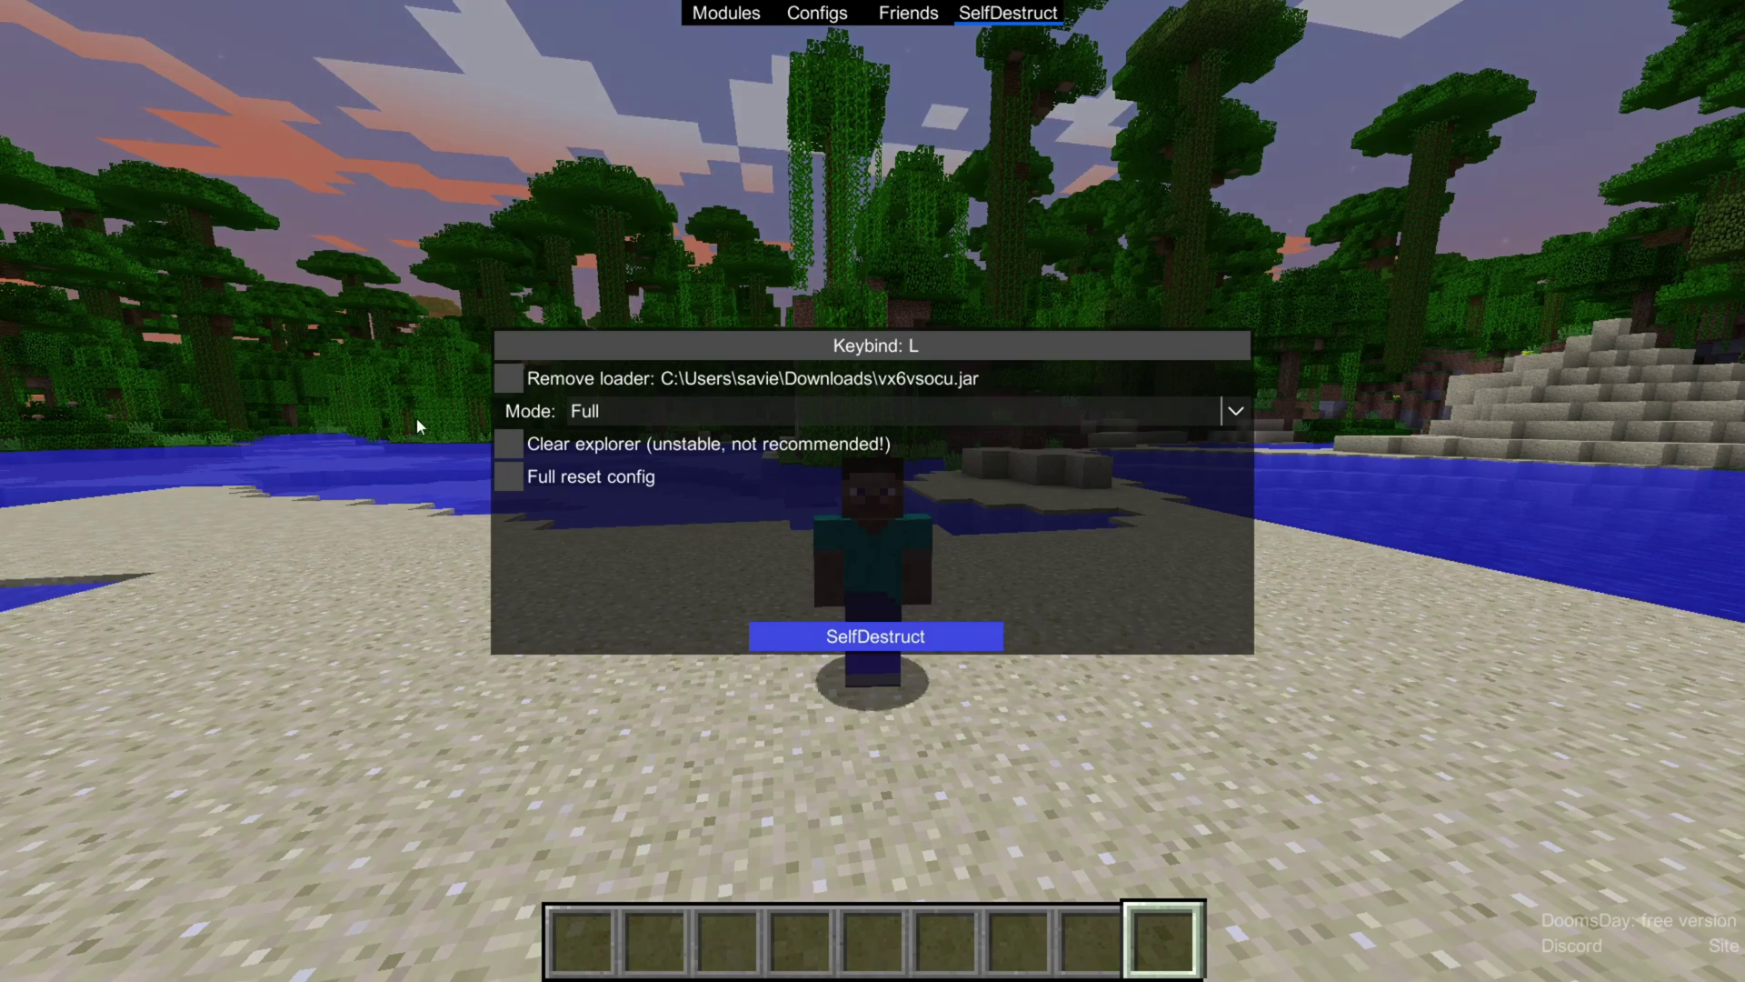
Step: Return to the Modules view, exit the DoomsDay menu, and walk forward along the sandbar
left_click(733, 13)
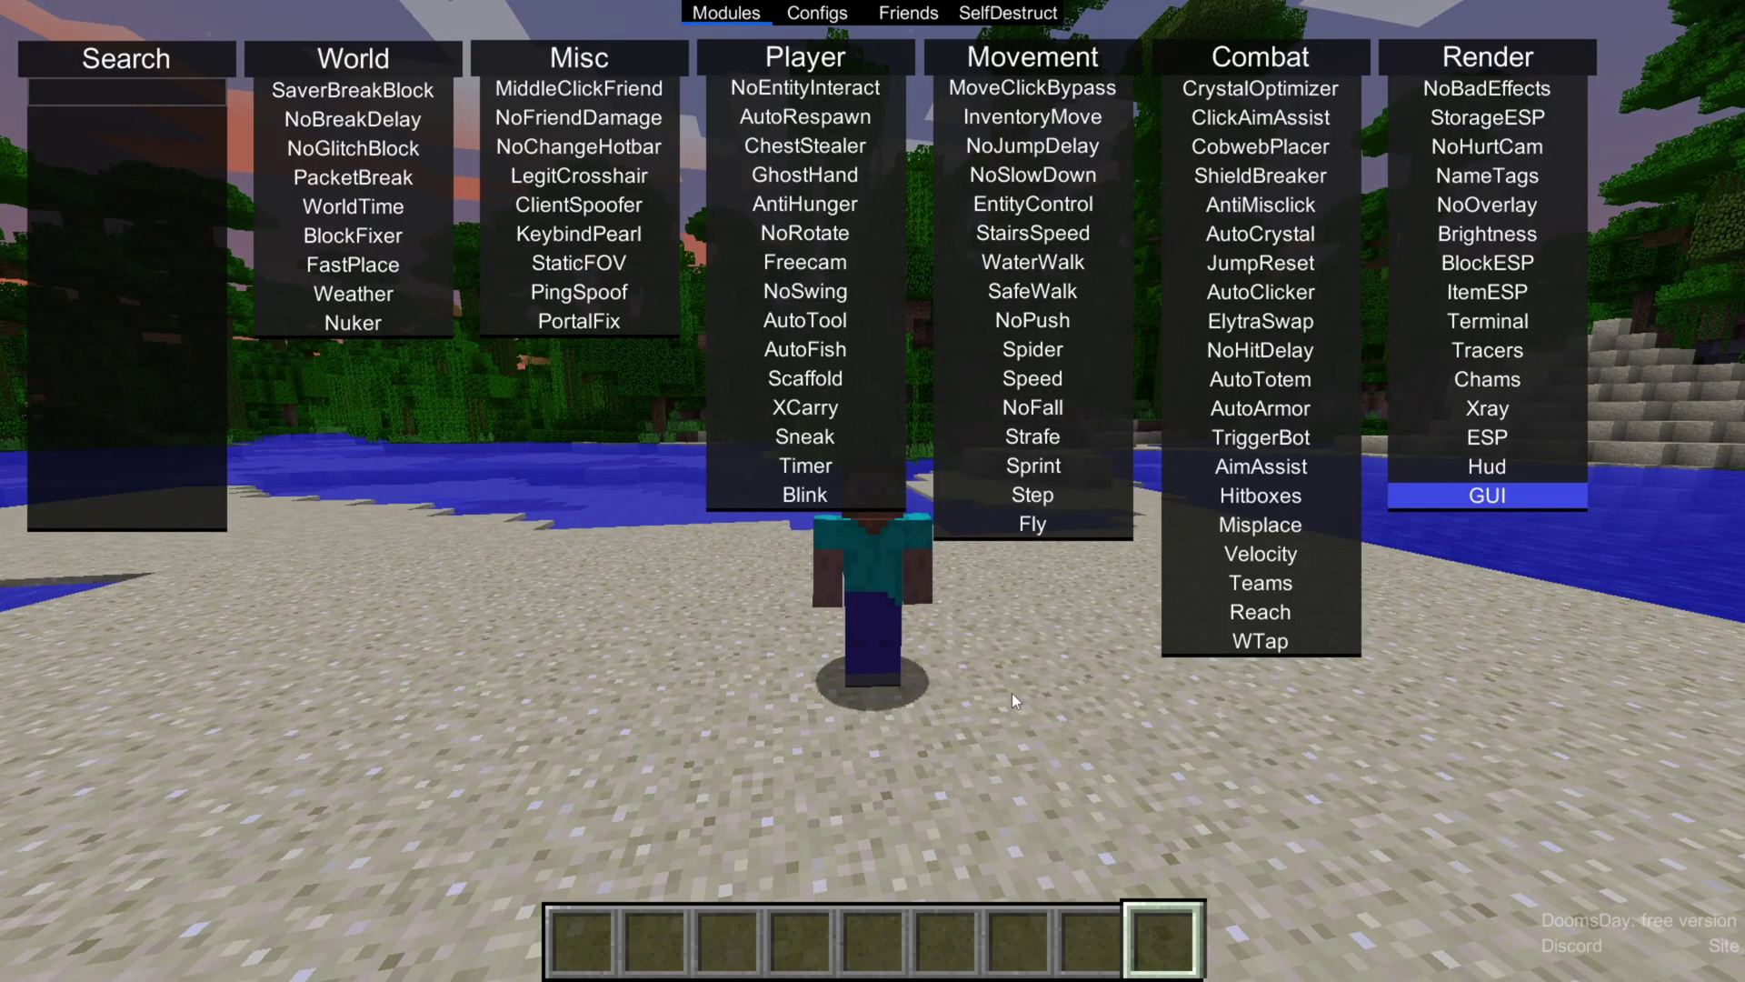
key("Escape")
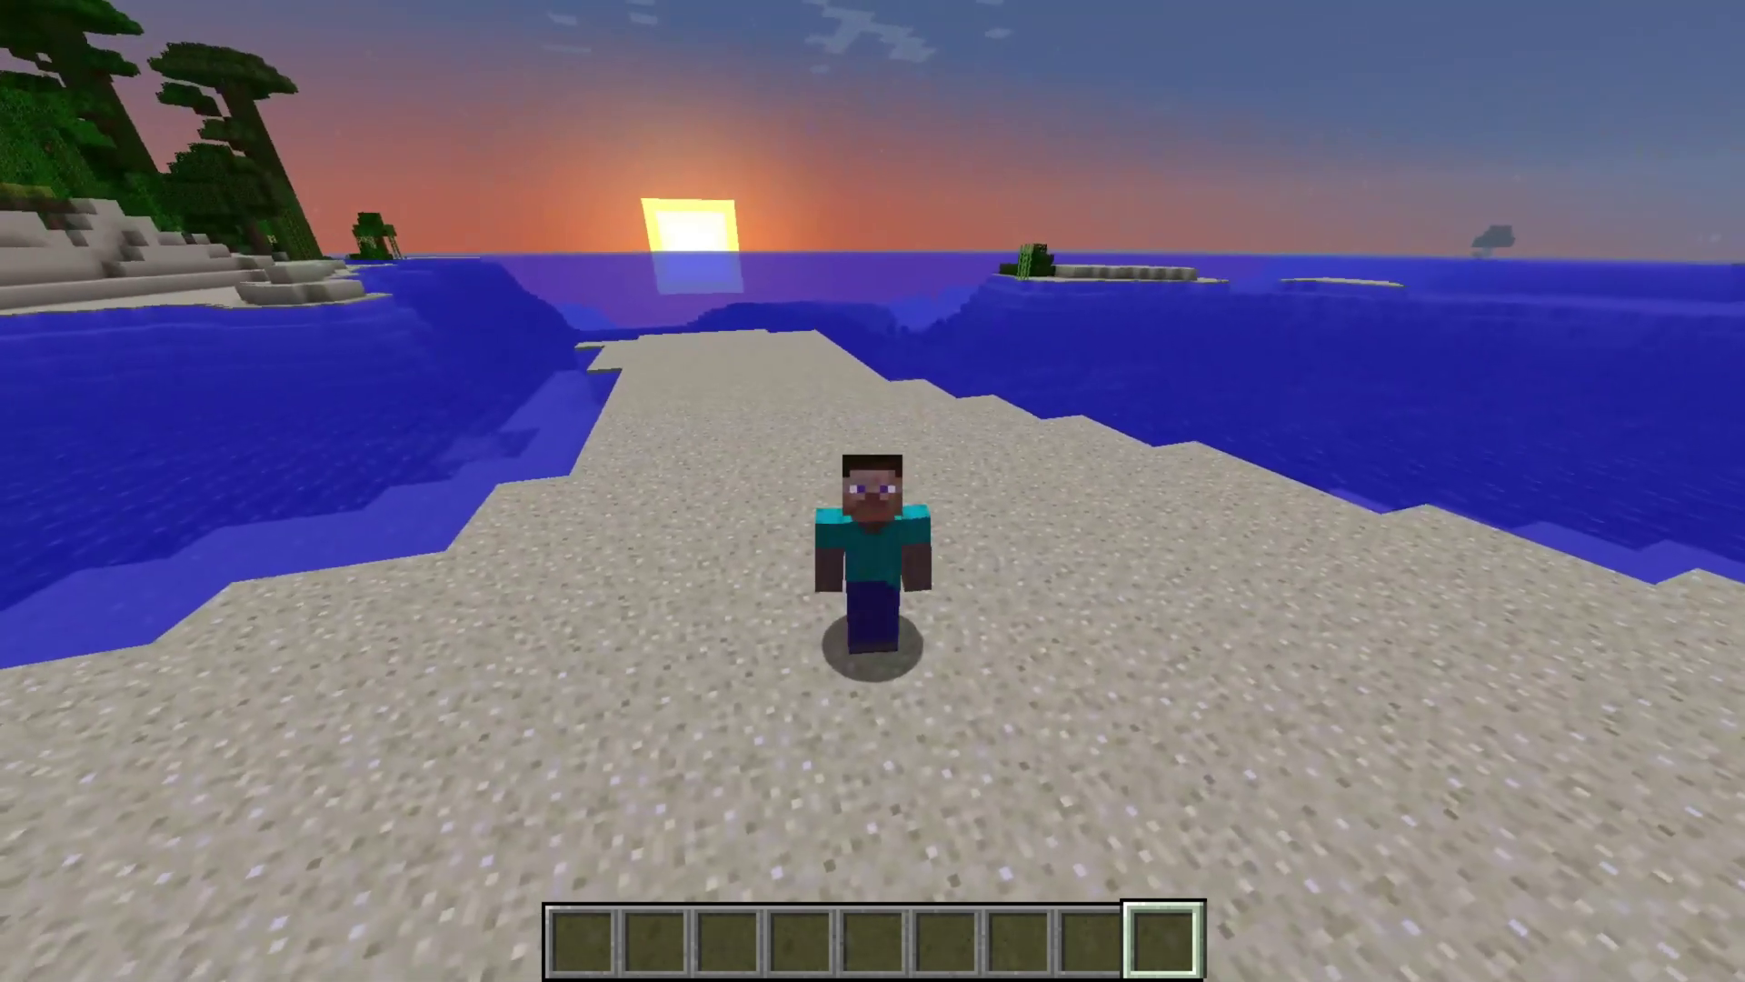
key("w")
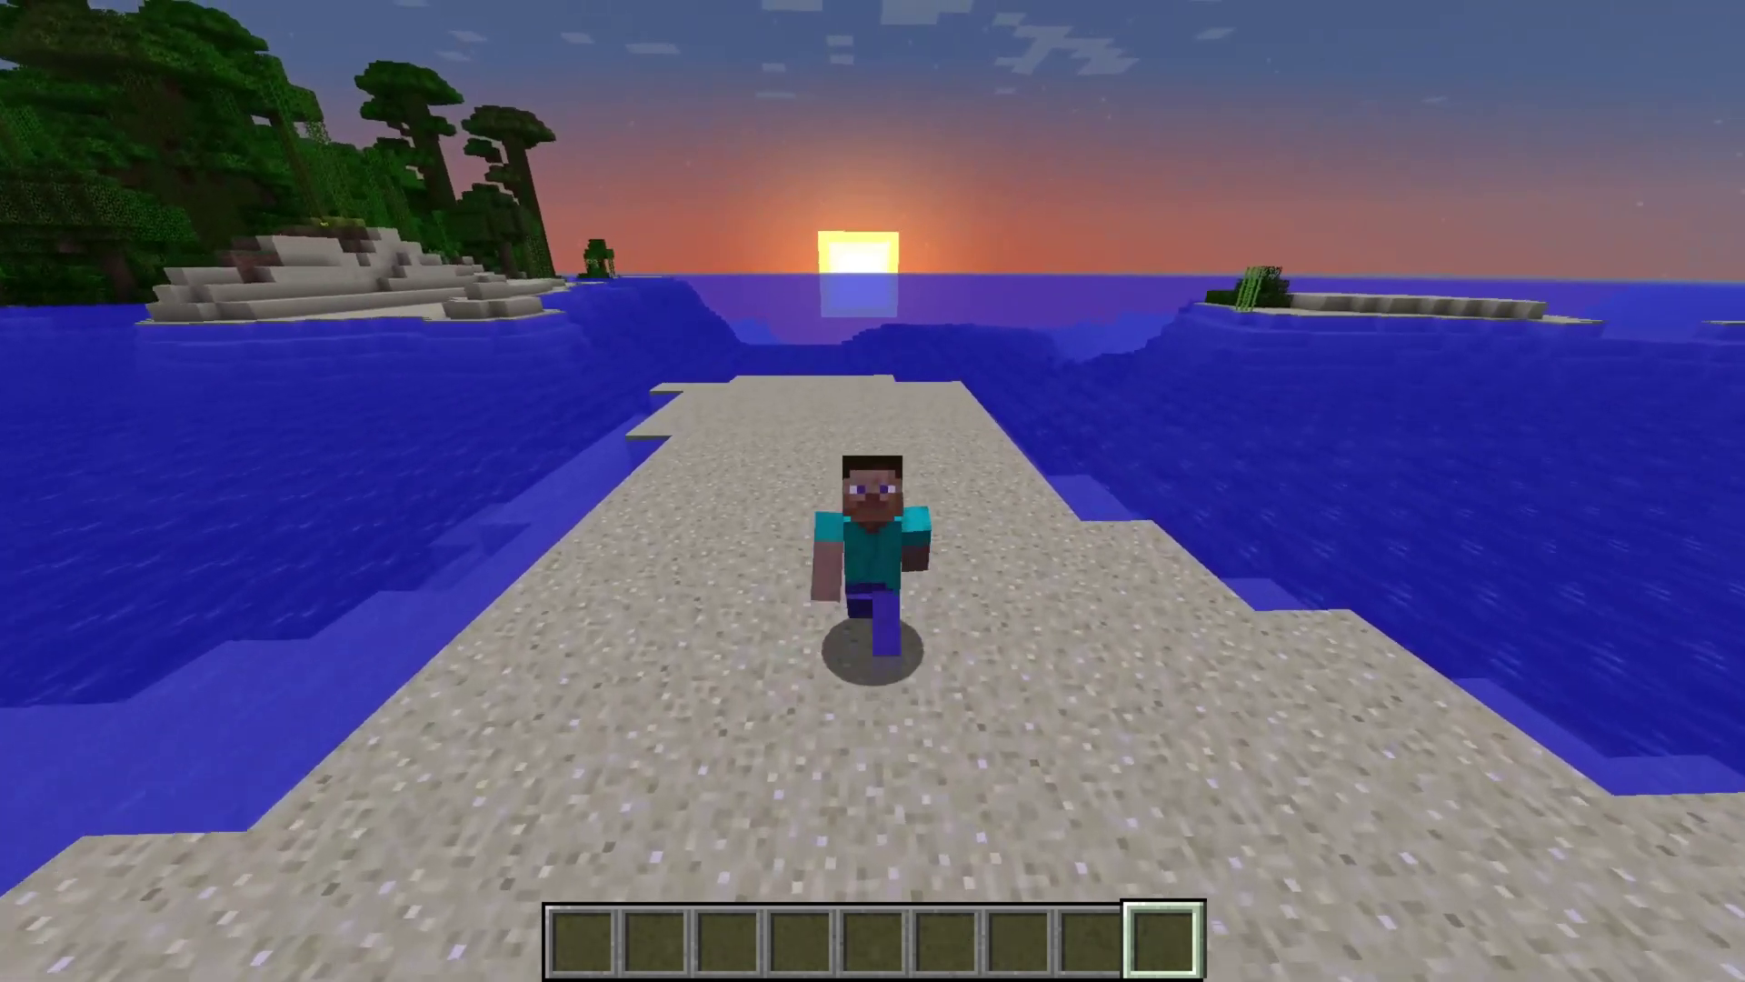